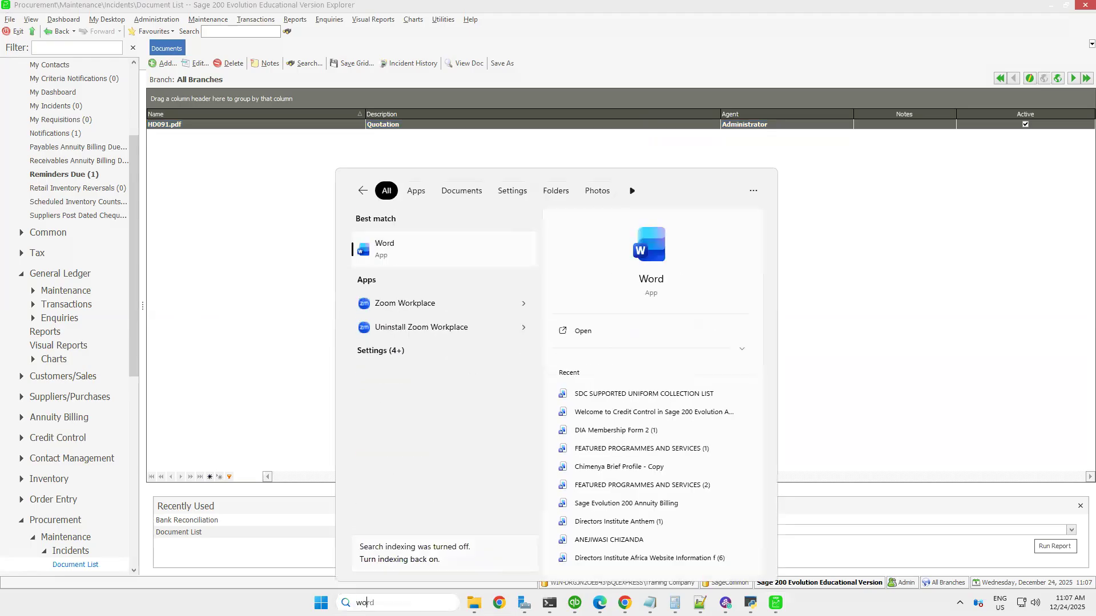
Open Word and create a new blank document
click(436, 251)
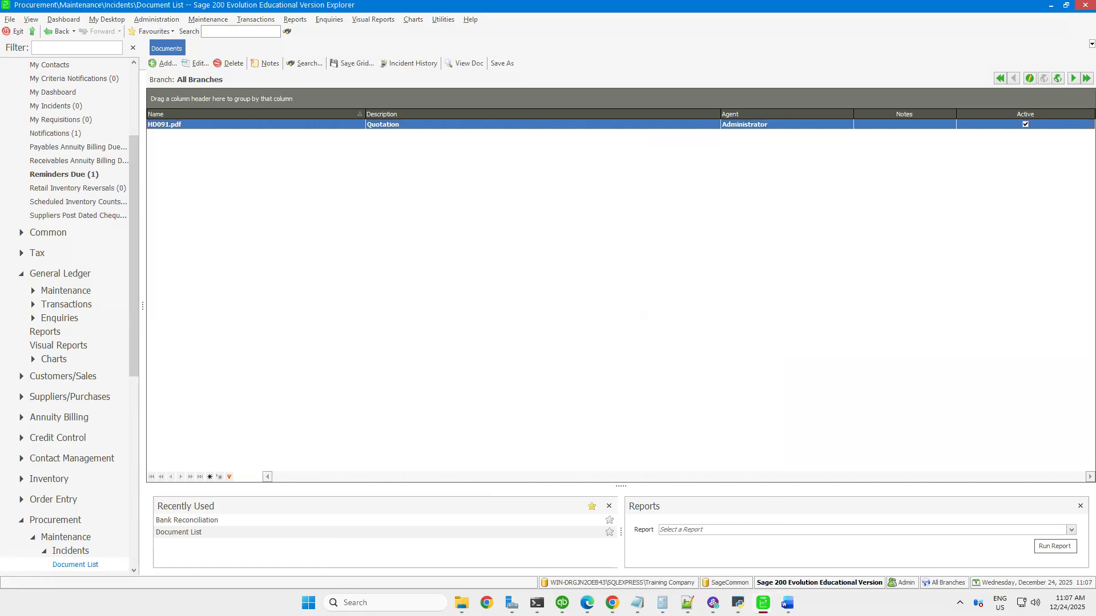
click(787, 603)
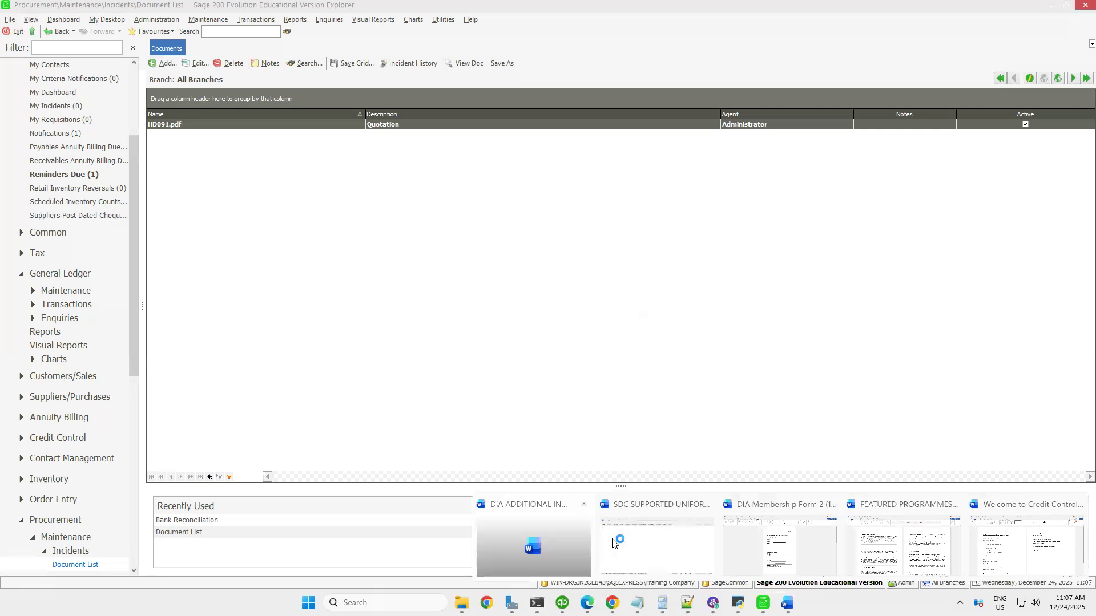
click(544, 540)
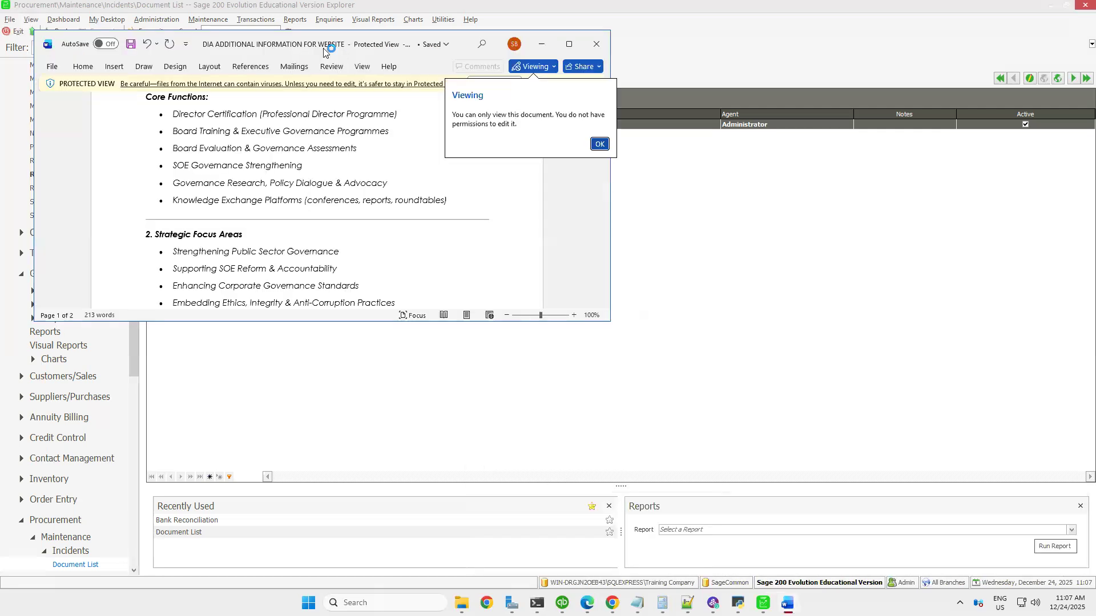
click(599, 144)
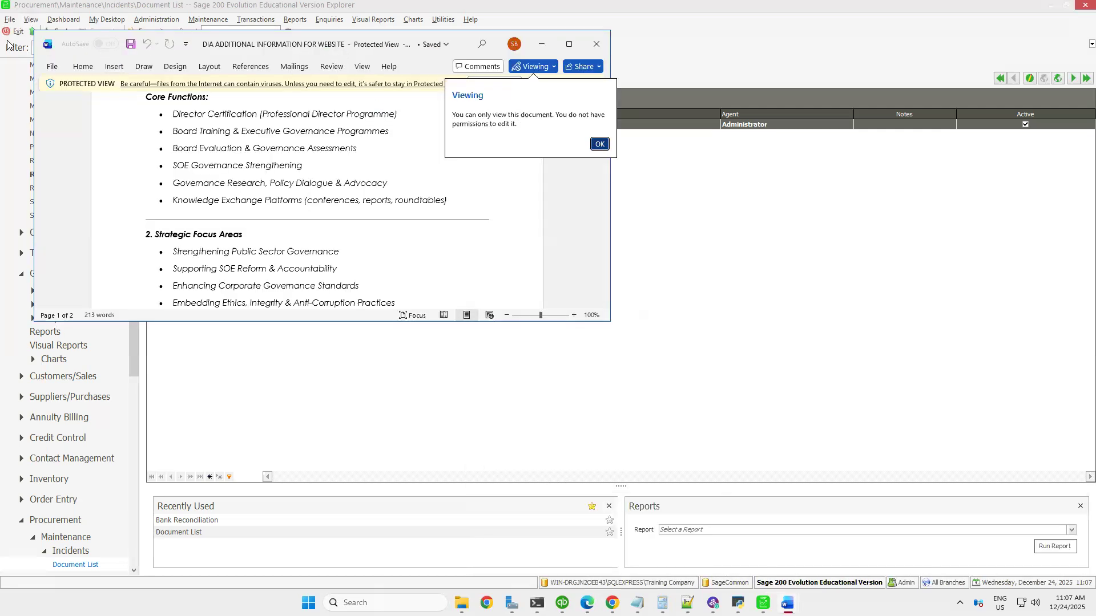
click(51, 67)
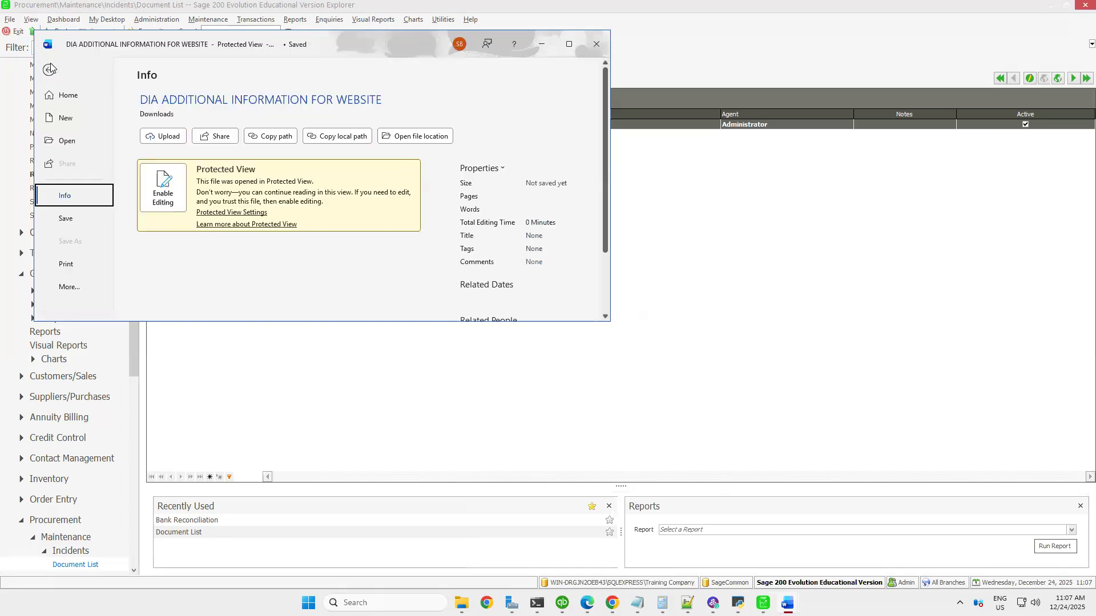
click(71, 125)
click(199, 161)
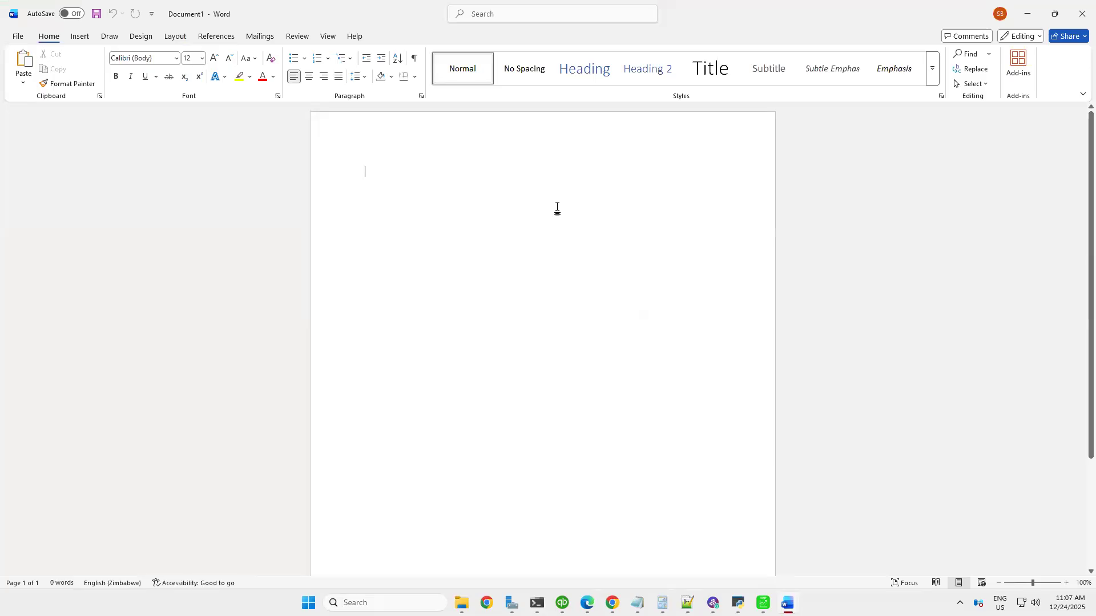
Enter the heading BANK RECONCILIATIONS at the start of the blank document
text(BA)
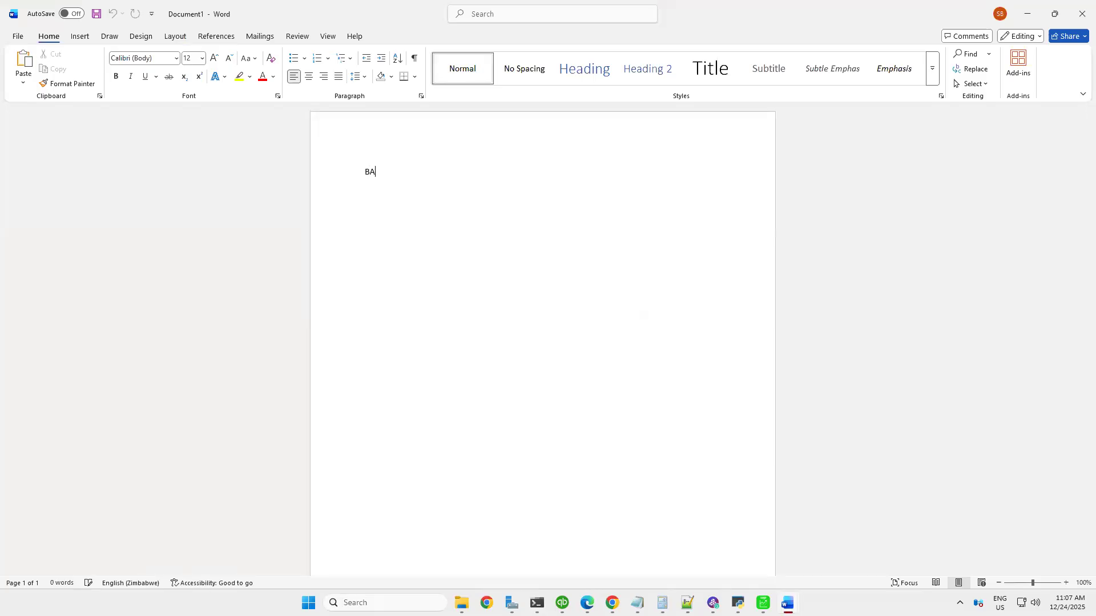
text(NK RECONCILIATIONS)
Switch to Sage 200 Evolution and view the General Ledger cashbook batch CB001 for CBZ Bank Nostro
click(763, 603)
click(712, 540)
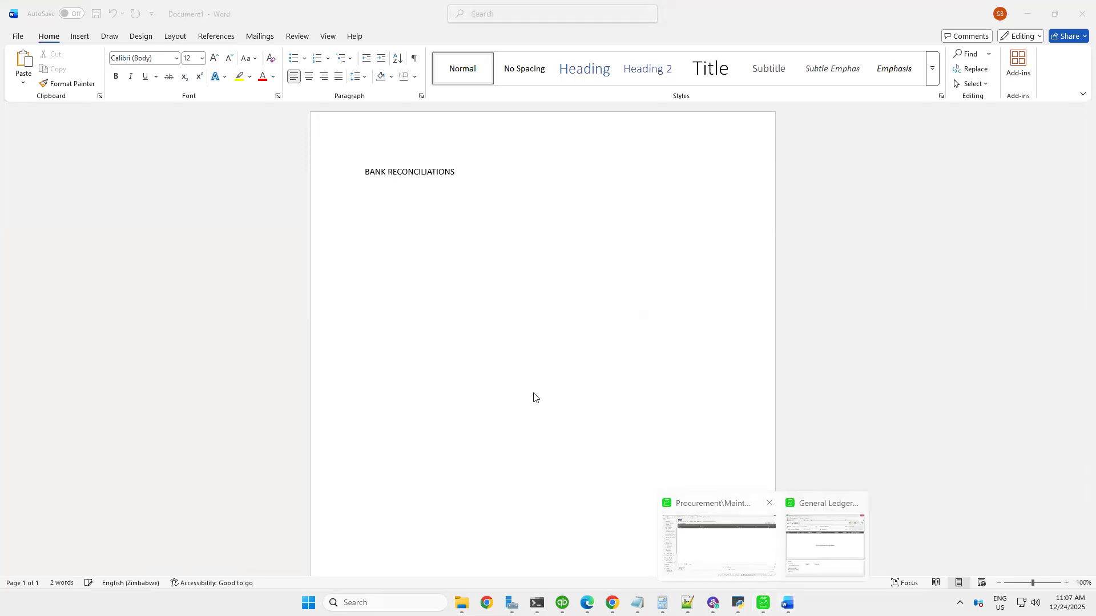
click(253, 21)
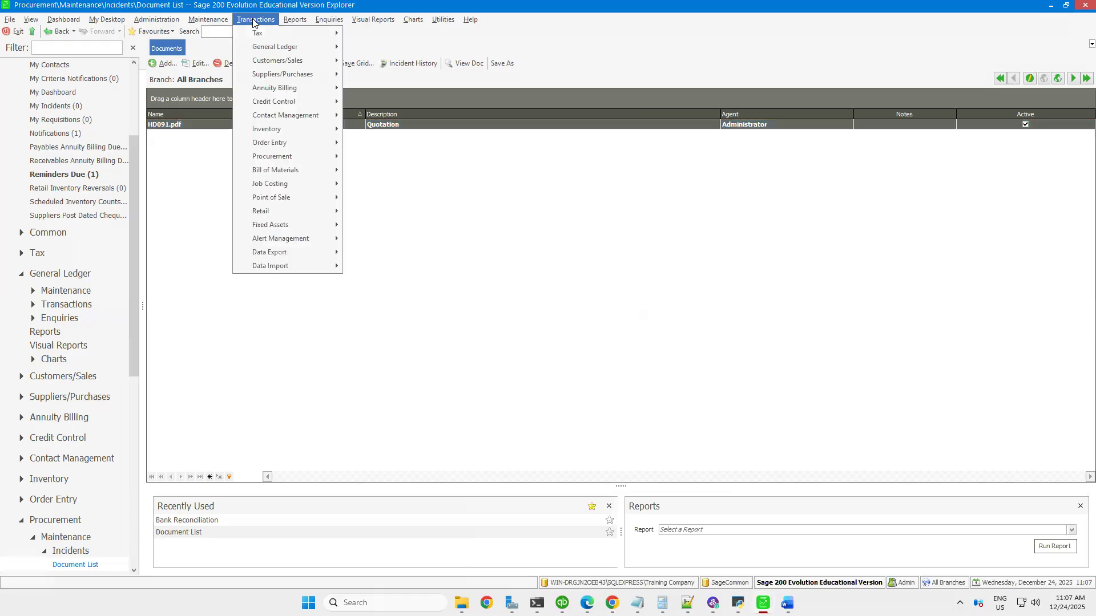
mouse_move(288, 47)
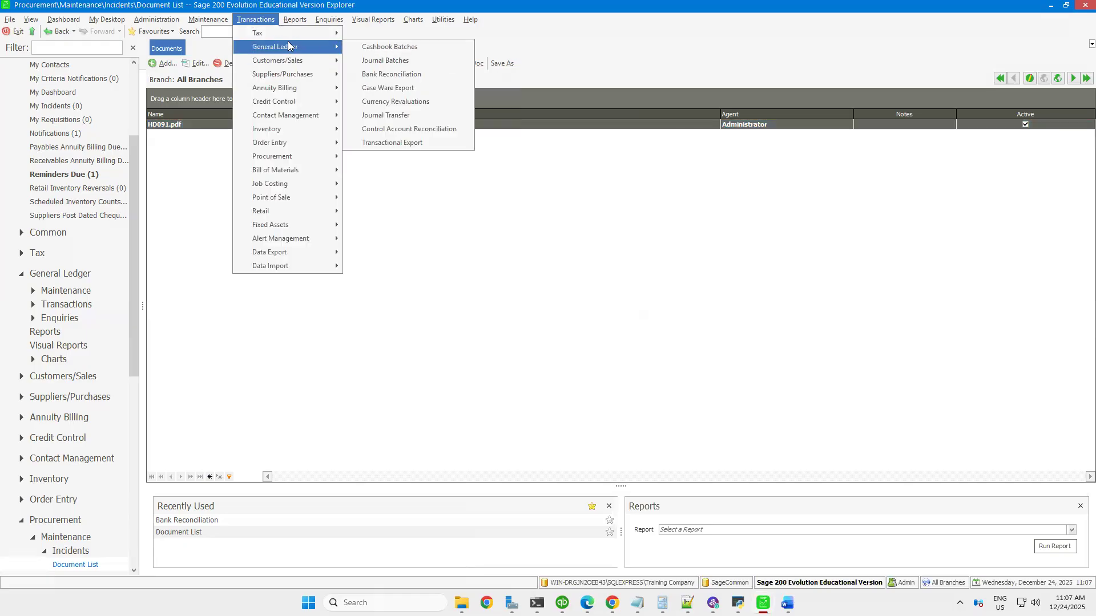
click(381, 50)
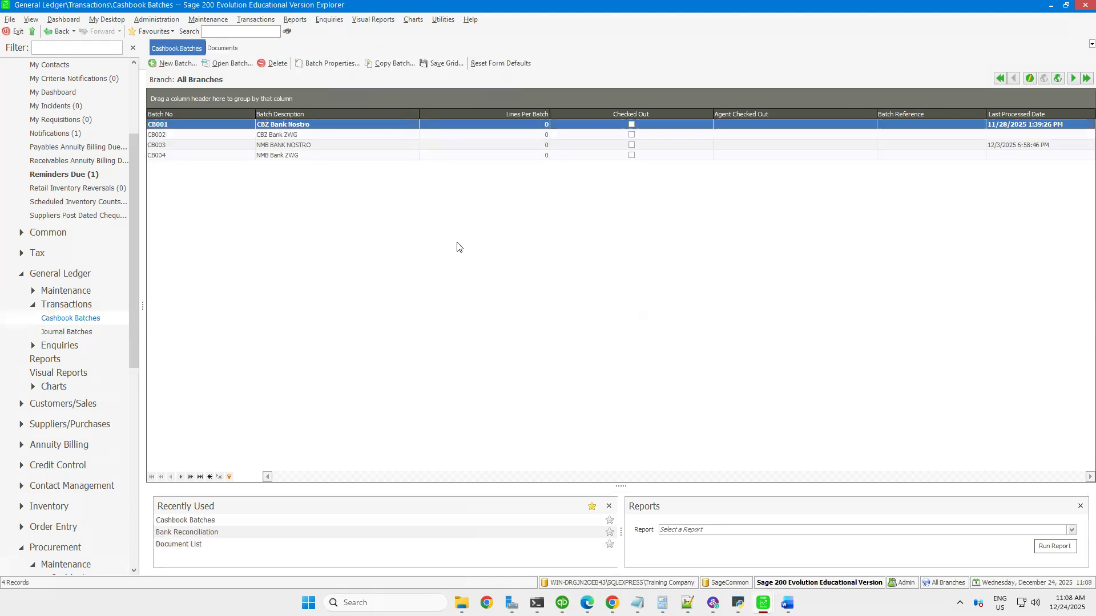
double_click(273, 124)
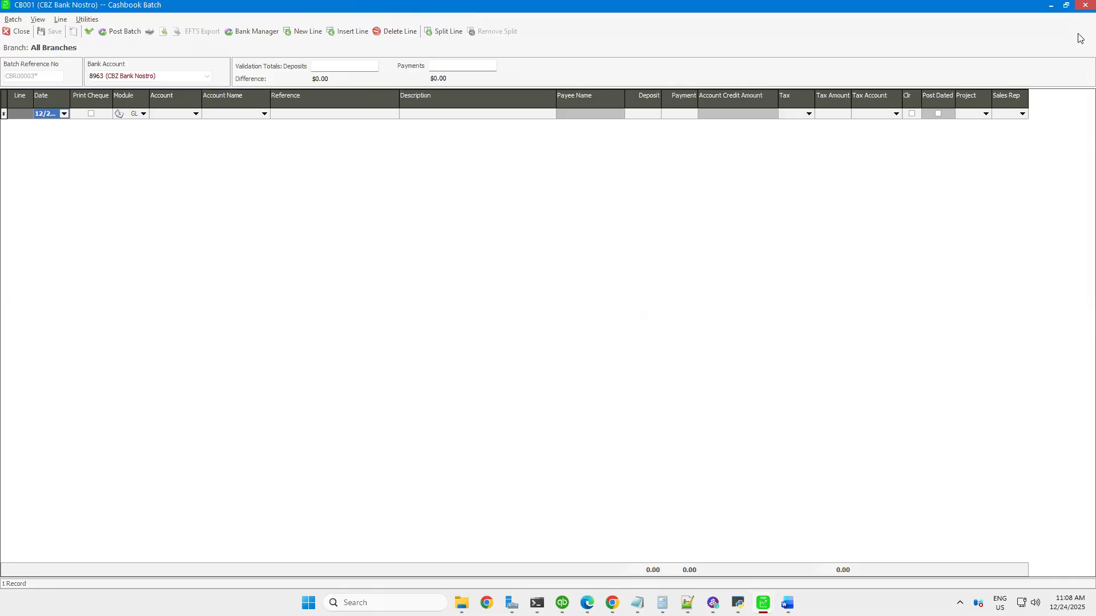
click(1085, 5)
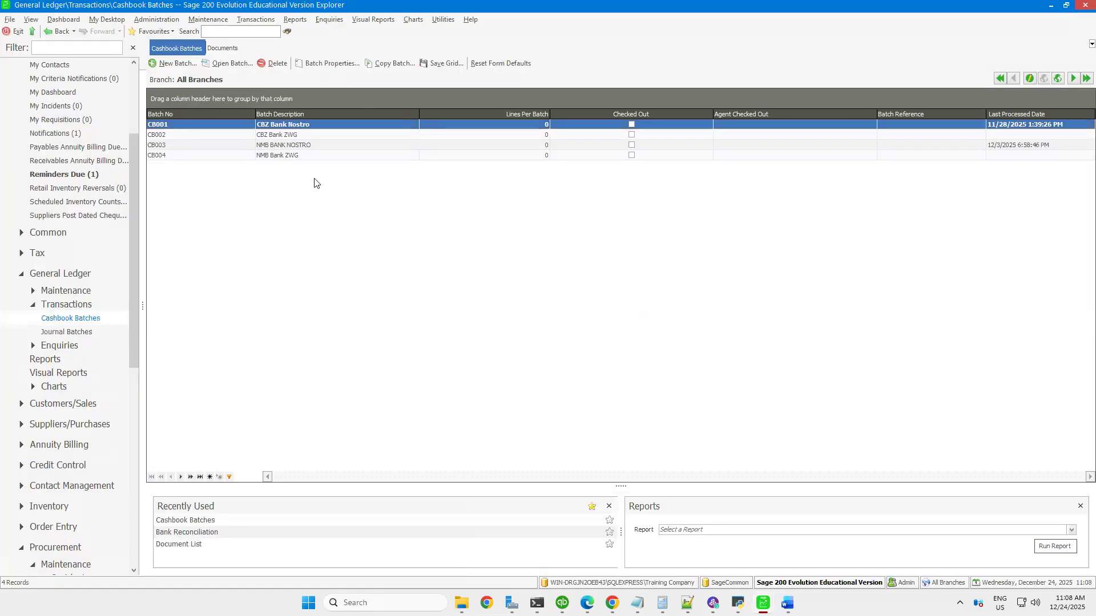
Preview the General Ledger Cashbook report for January 2025 to December 2025 without limiting it to one bank account
click(295, 19)
mouse_move(313, 64)
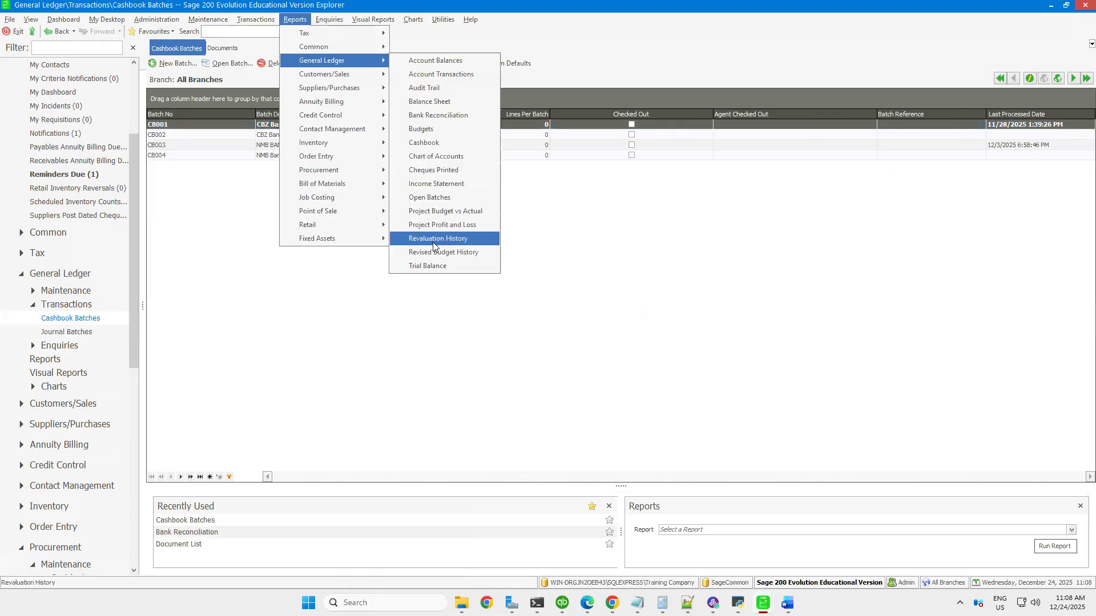
click(429, 143)
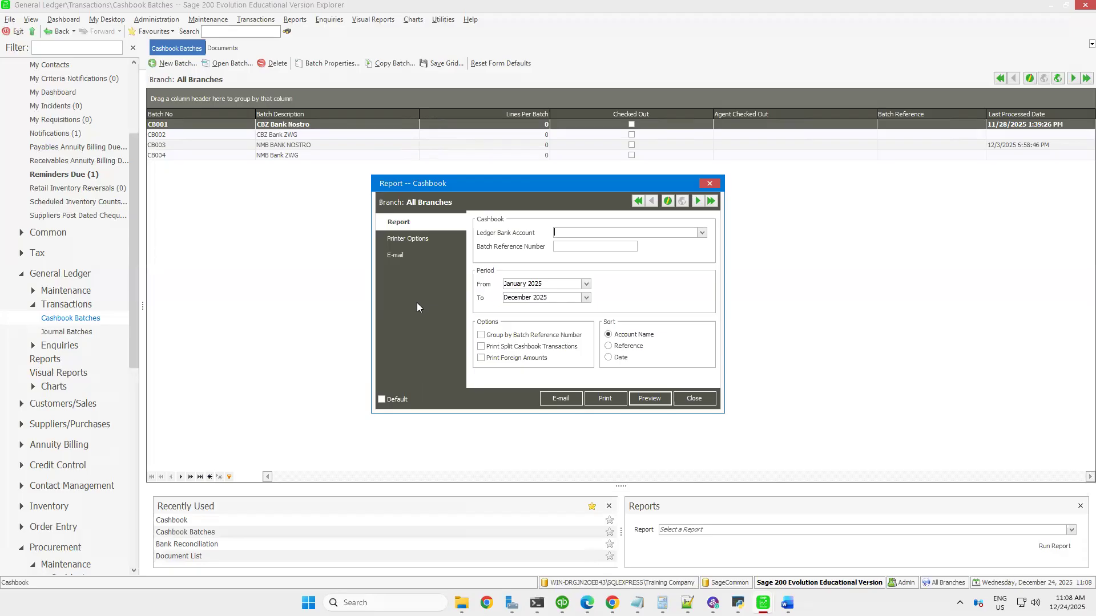
click(643, 403)
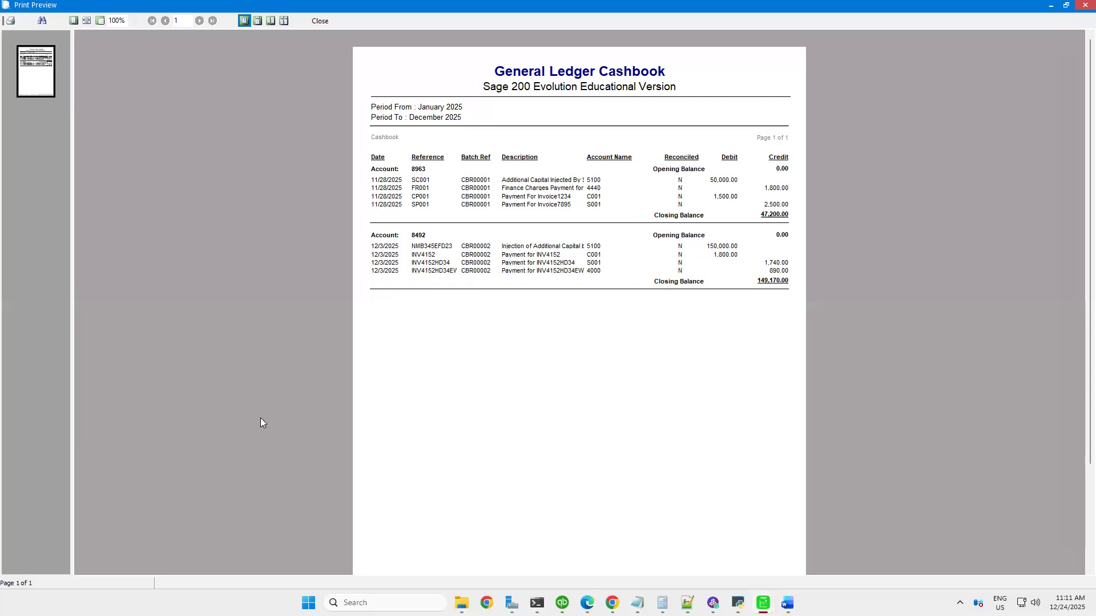
click(319, 21)
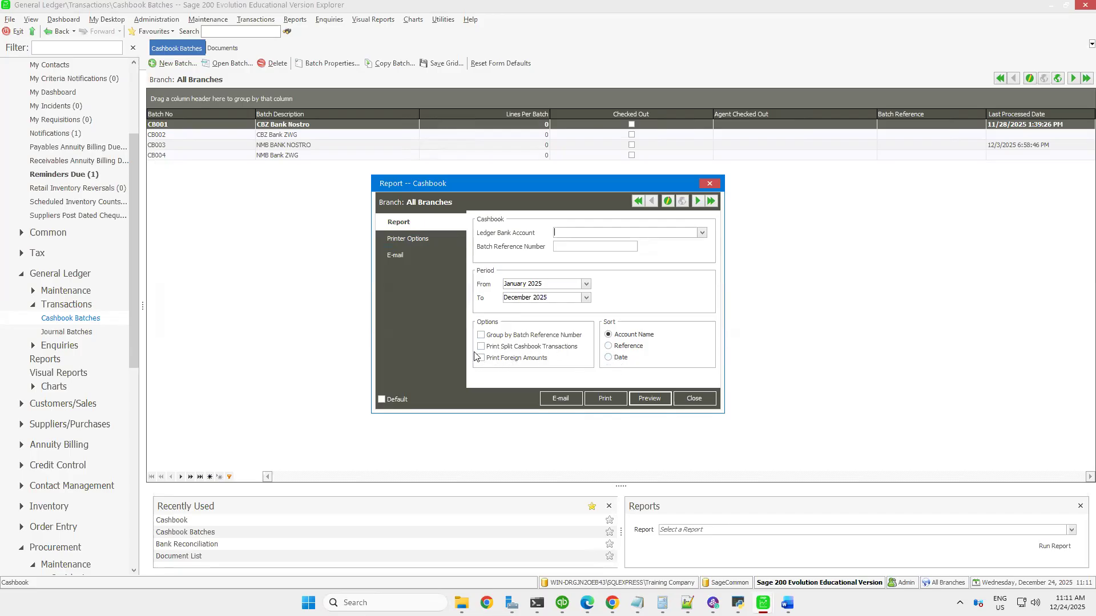
Look through the ledger bank accounts available for the Cashbook report, and close the report settings
click(701, 234)
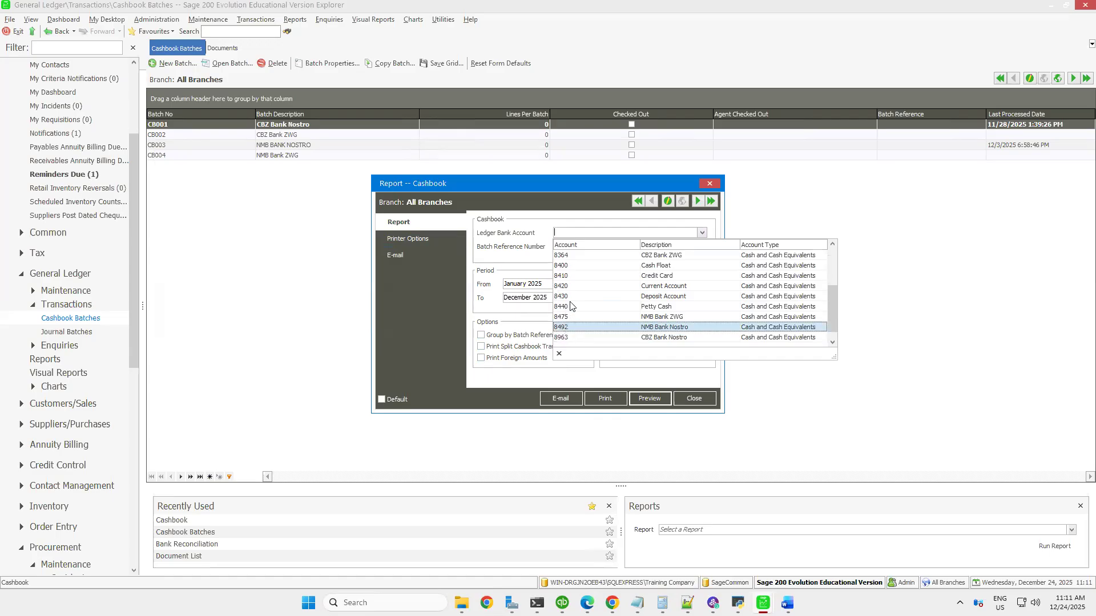
click(687, 401)
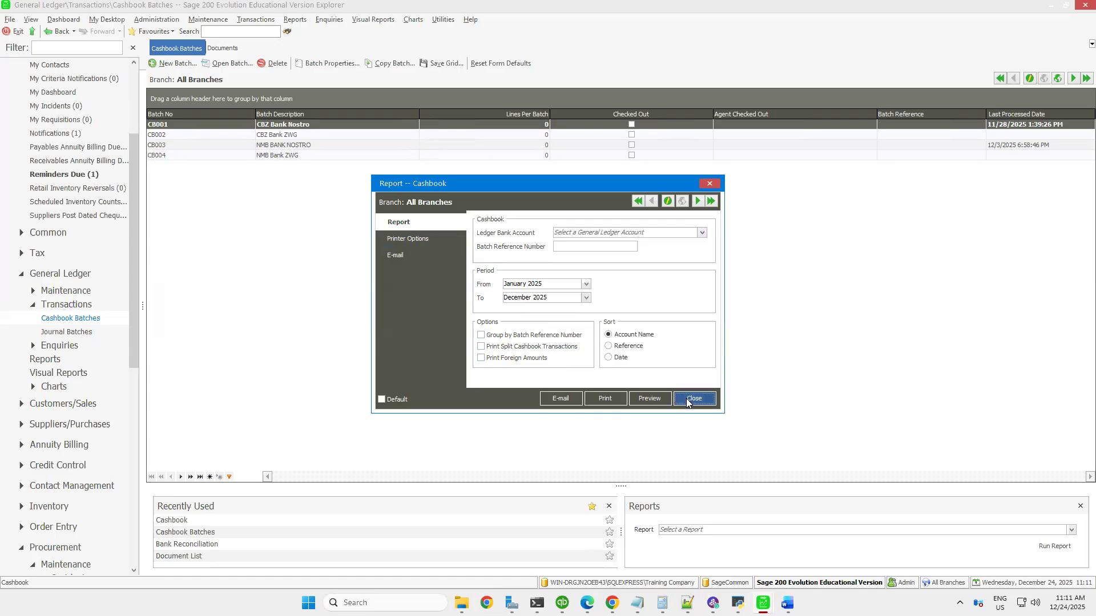
click(688, 399)
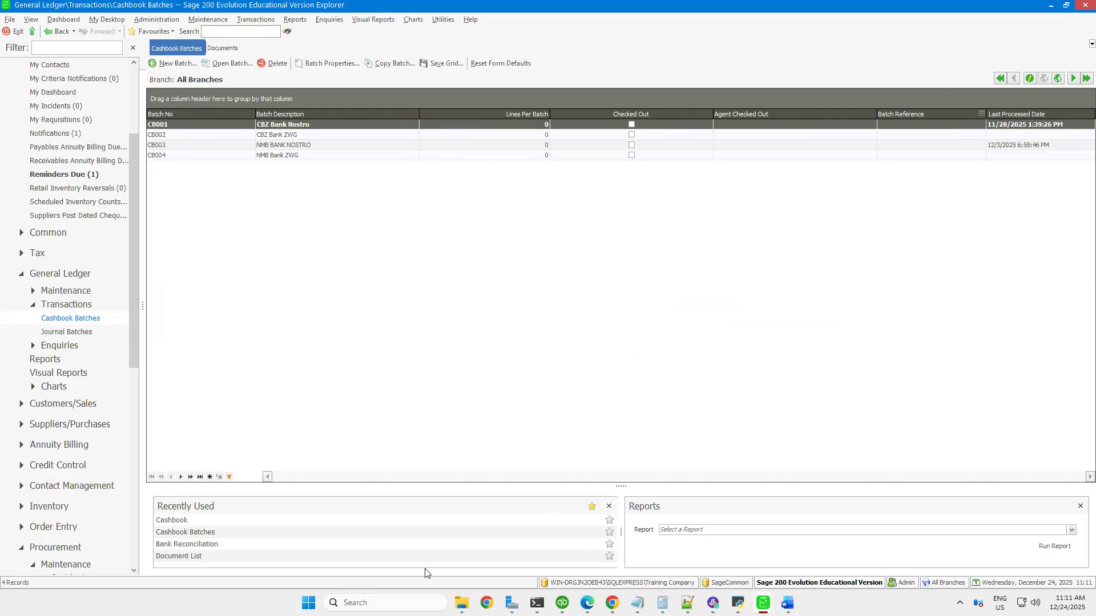
click(1052, 8)
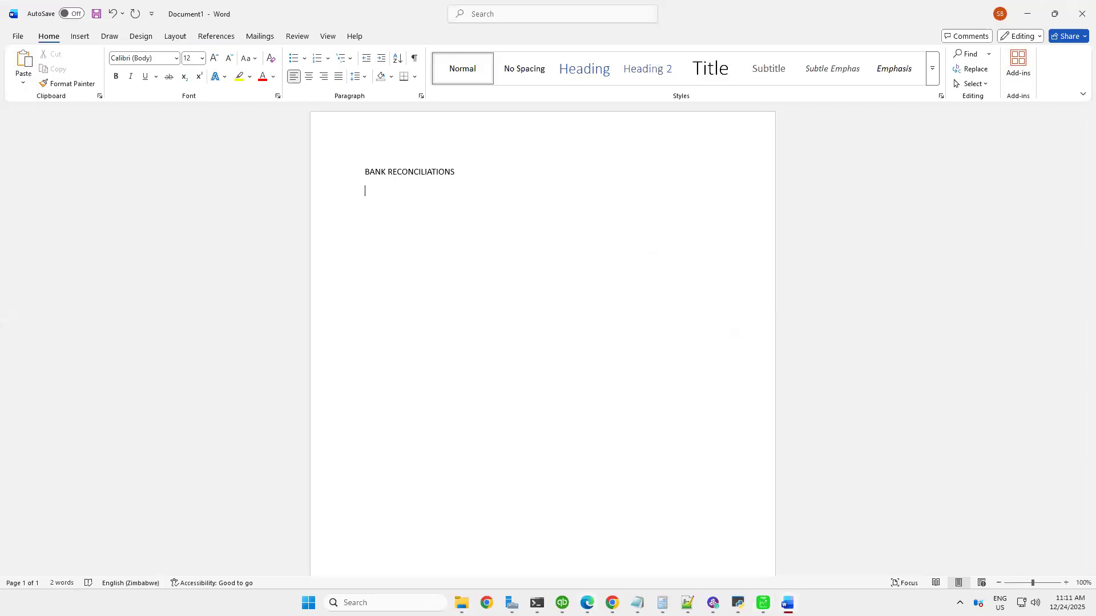
click(763, 603)
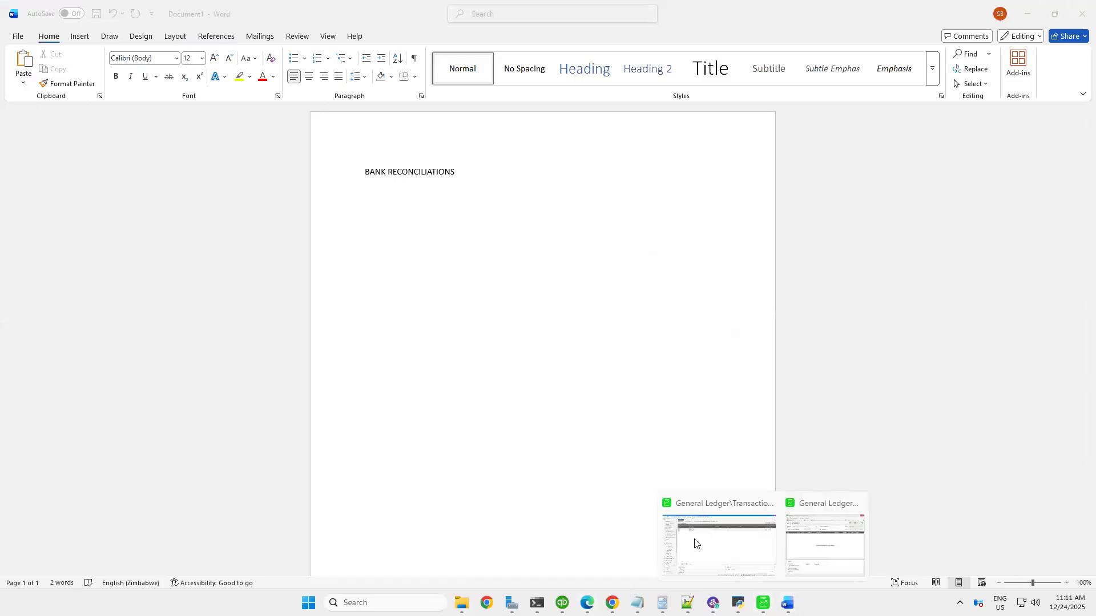
click(739, 545)
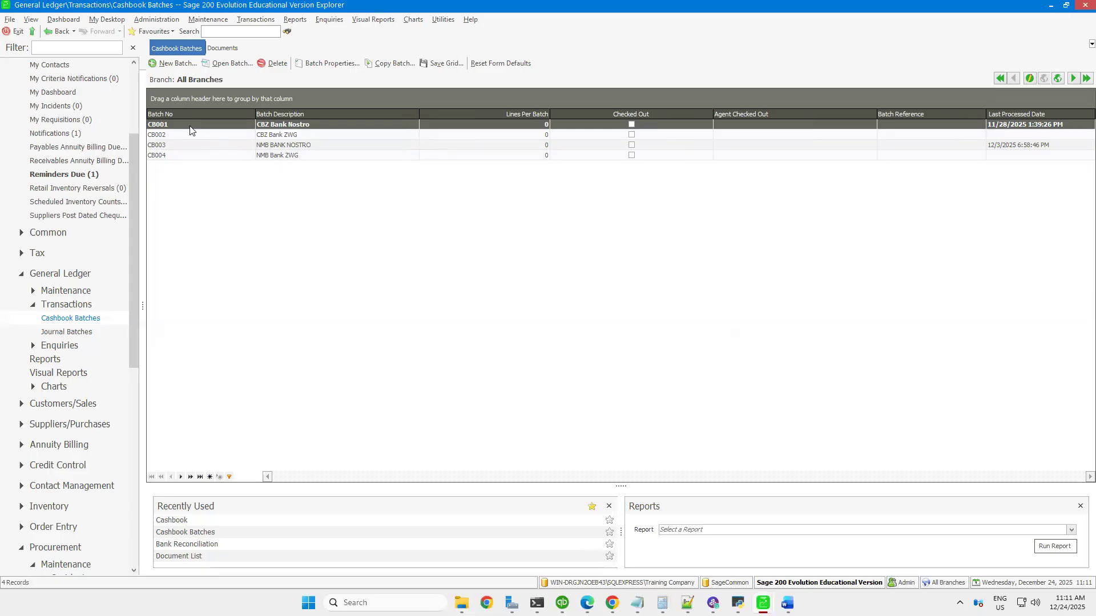
Examine the bank transactions and their reconciled status in the Cashbook report for January to December 2025, and close the report
click(296, 22)
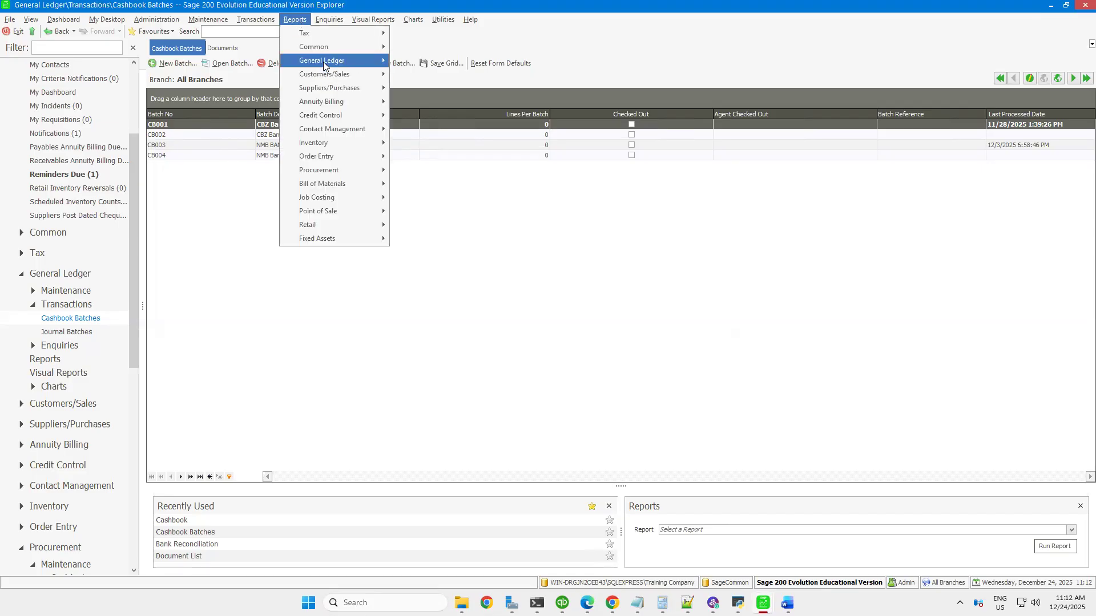
mouse_move(325, 67)
click(417, 143)
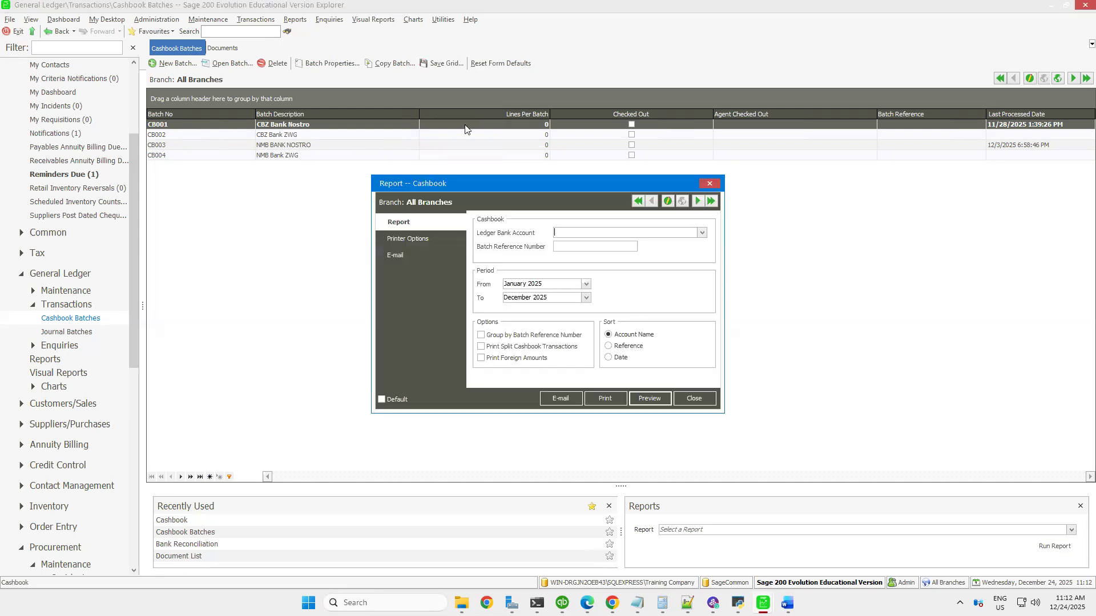
click(643, 401)
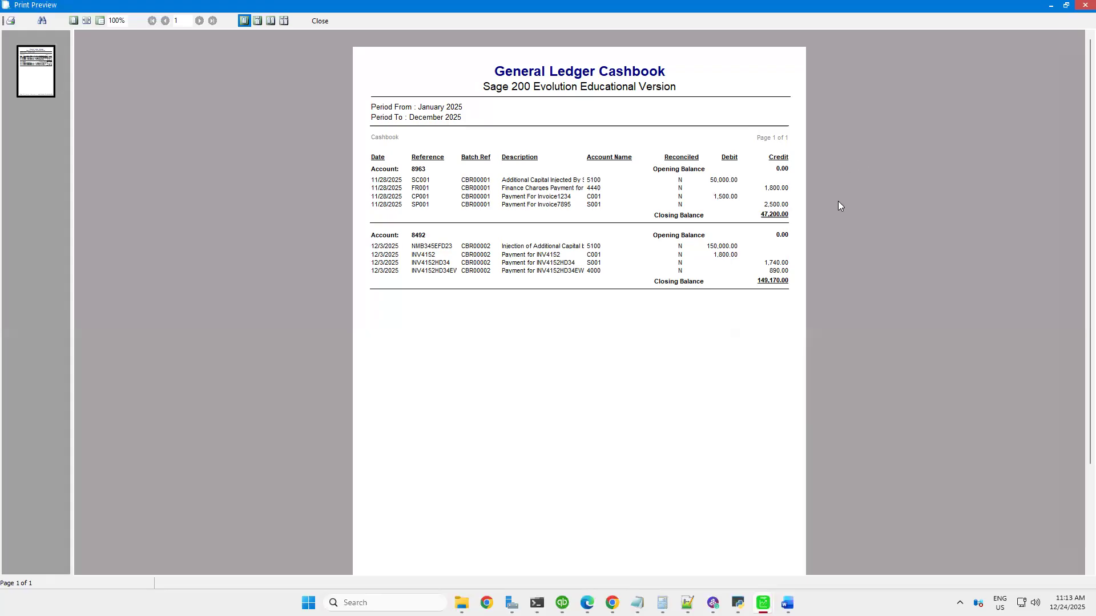
click(321, 20)
click(689, 398)
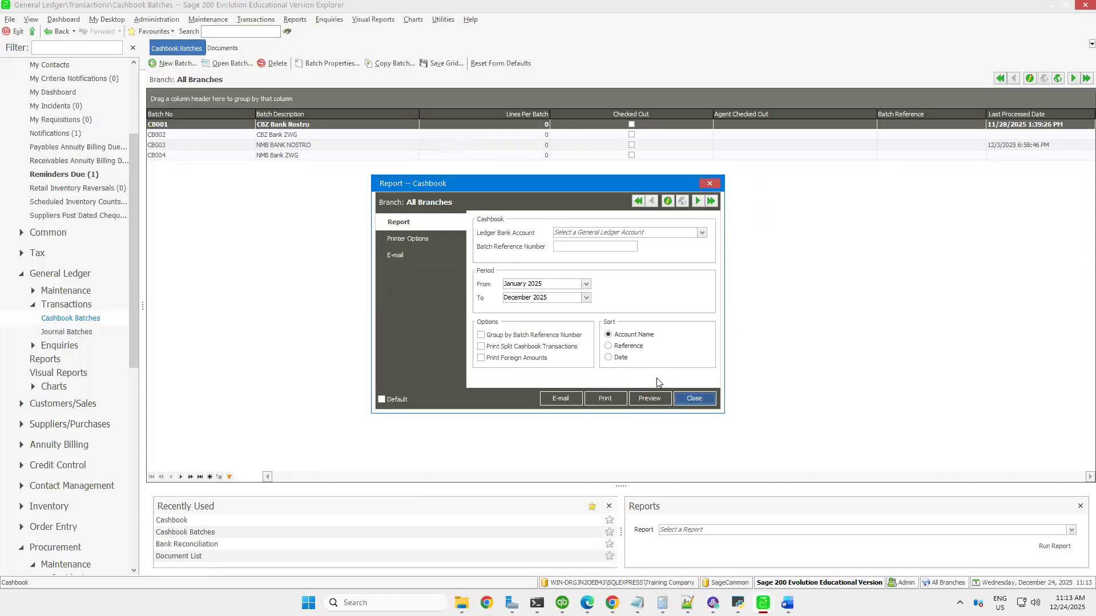
View the CB001 cashbook batch entry grid once more and return to the batch list
double_click(253, 126)
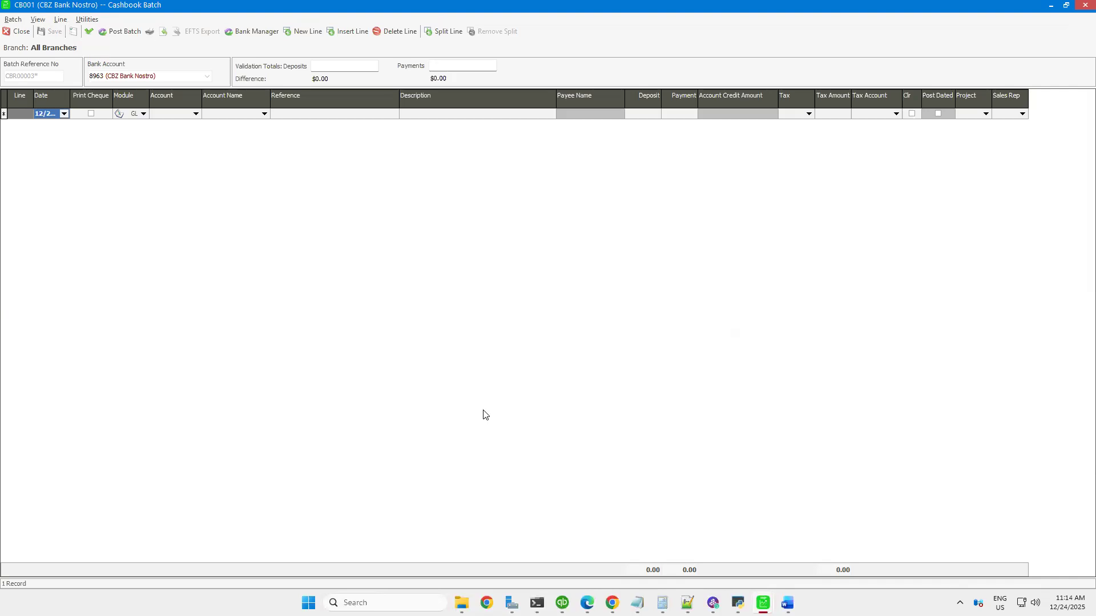
click(1084, 6)
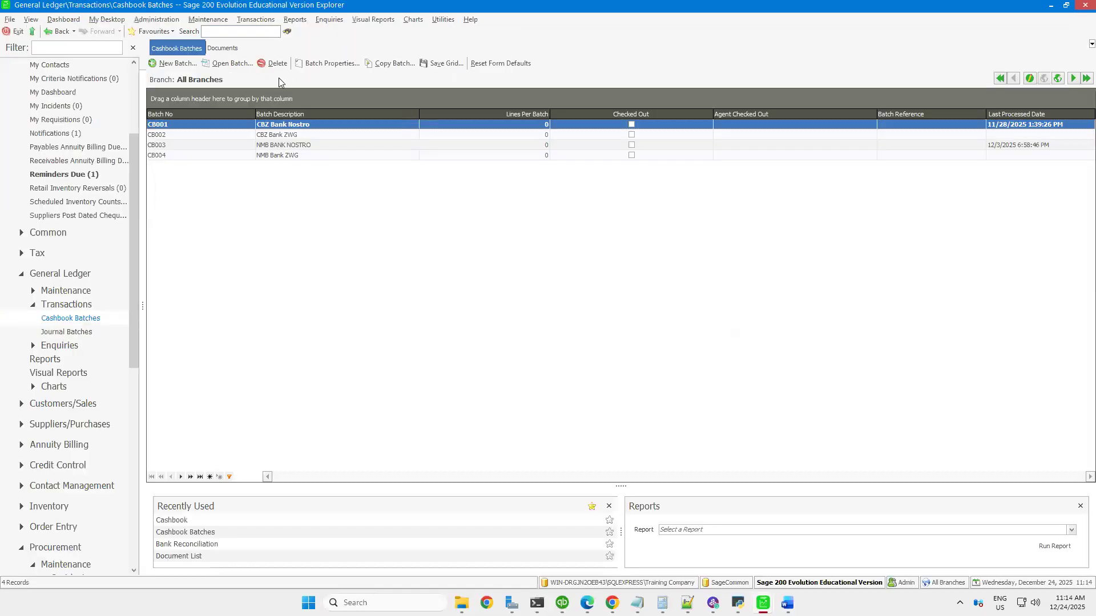
Open the General Ledger Bank Reconciliation for account 8963 (CBZ Bank Nostro) and enter a statement balance of 500
click(261, 20)
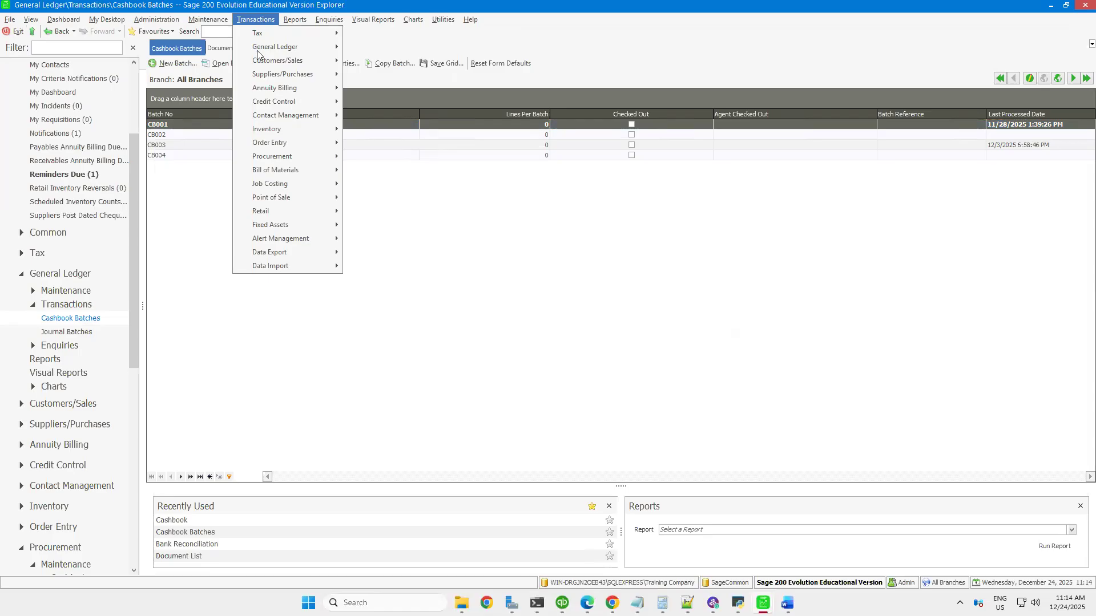
mouse_move(266, 60)
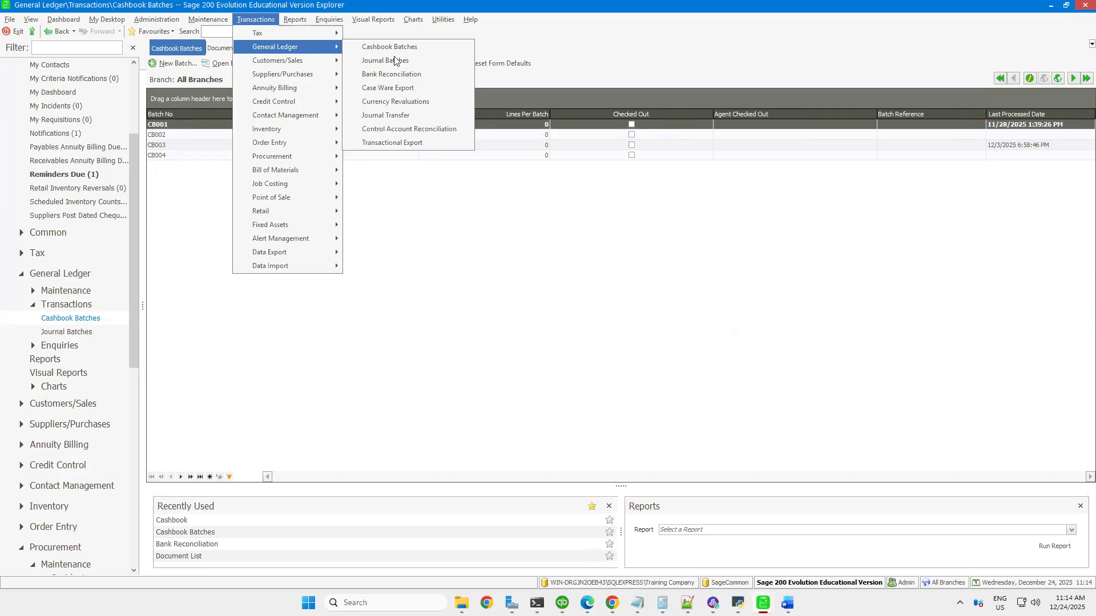
click(382, 78)
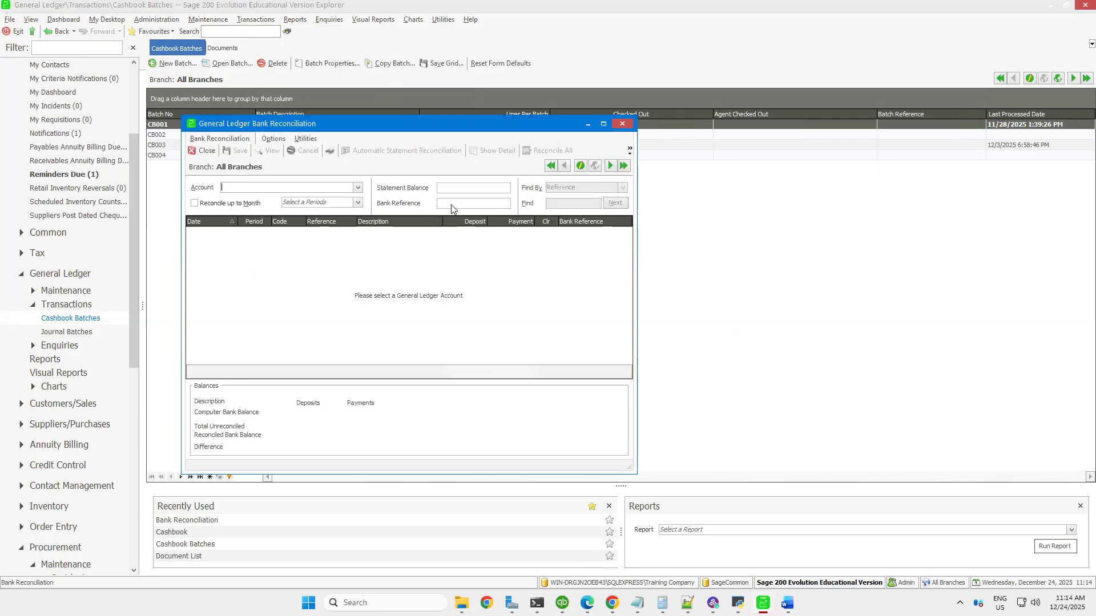
click(358, 189)
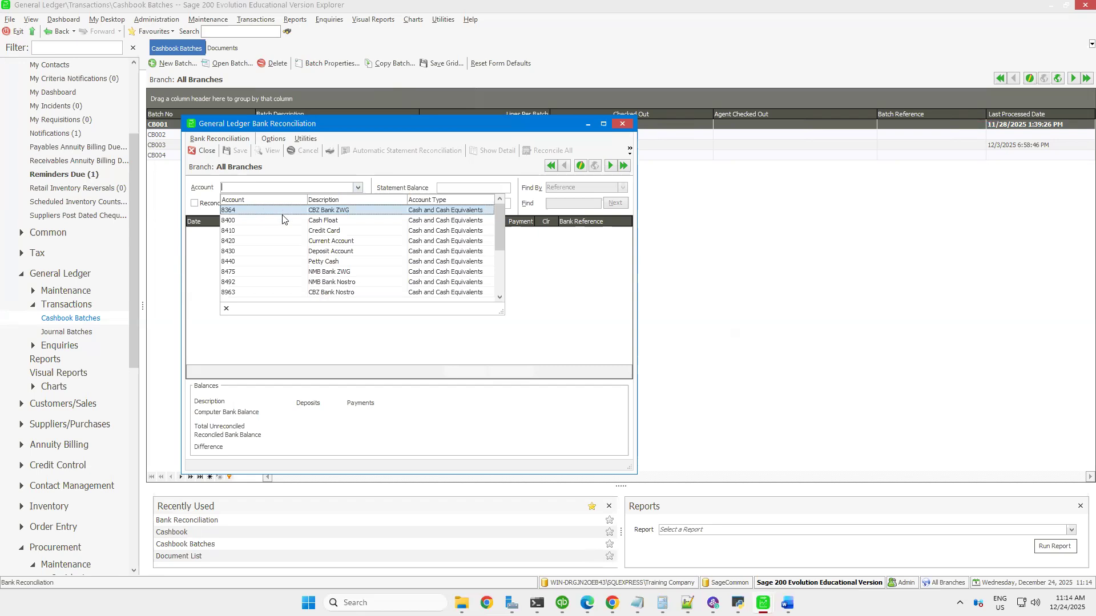
click(315, 292)
click(459, 188)
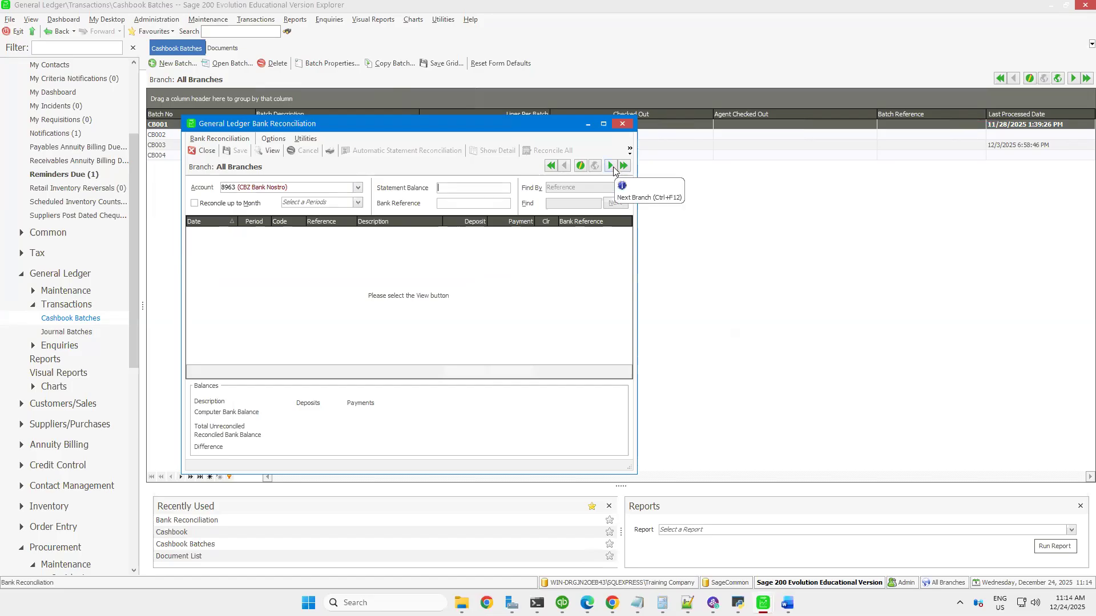
text(500)
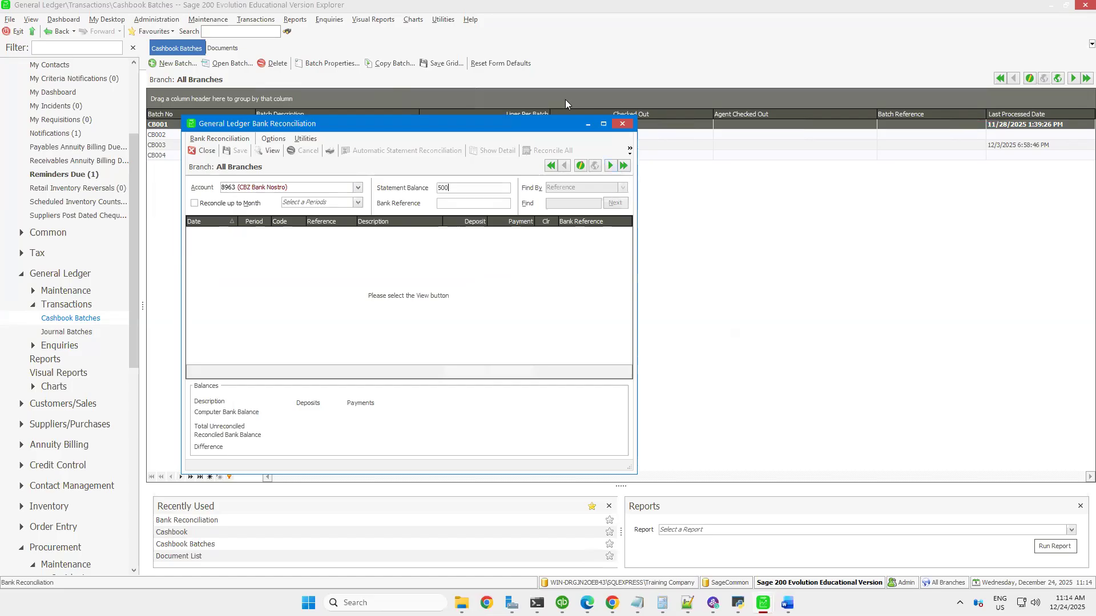
click(455, 203)
Enable reconciling up to a month, set it to January 2025, and request the account's transactions
click(195, 204)
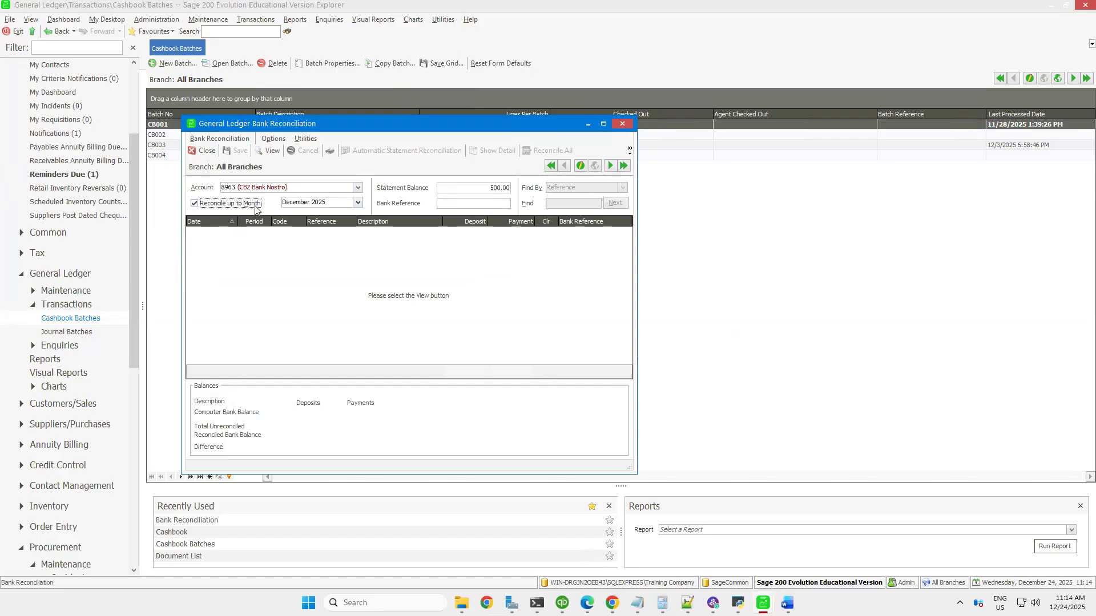
click(196, 205)
click(359, 204)
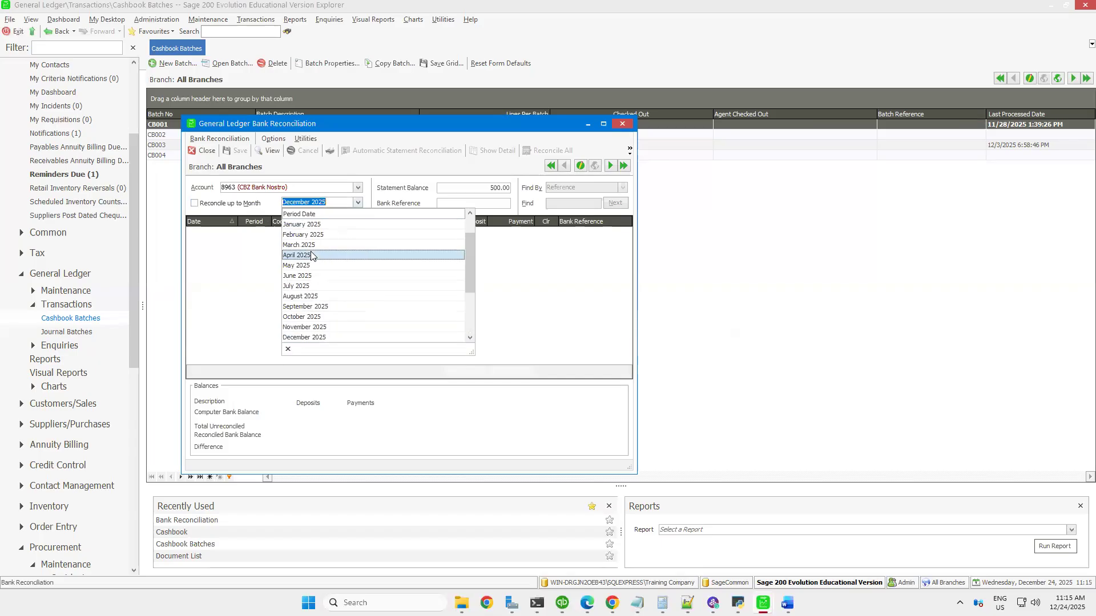
click(308, 224)
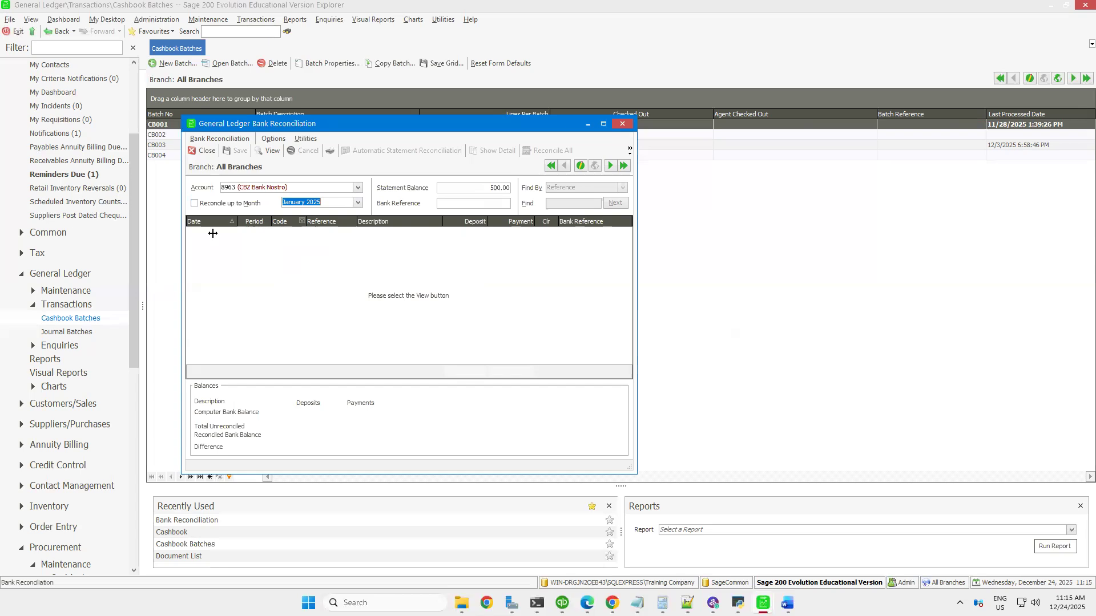
click(200, 204)
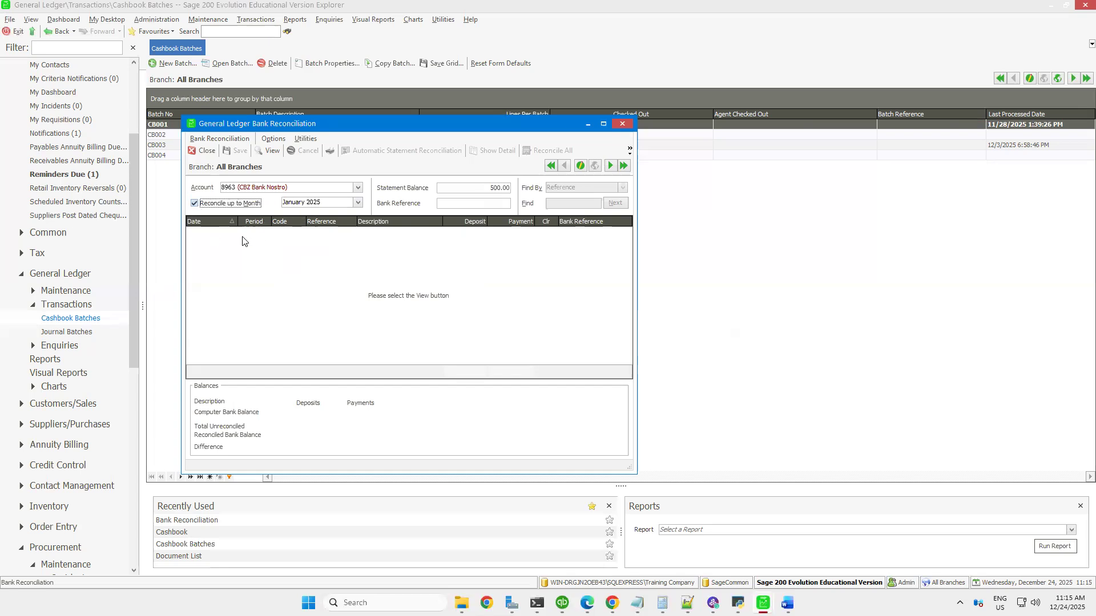
click(247, 235)
click(269, 150)
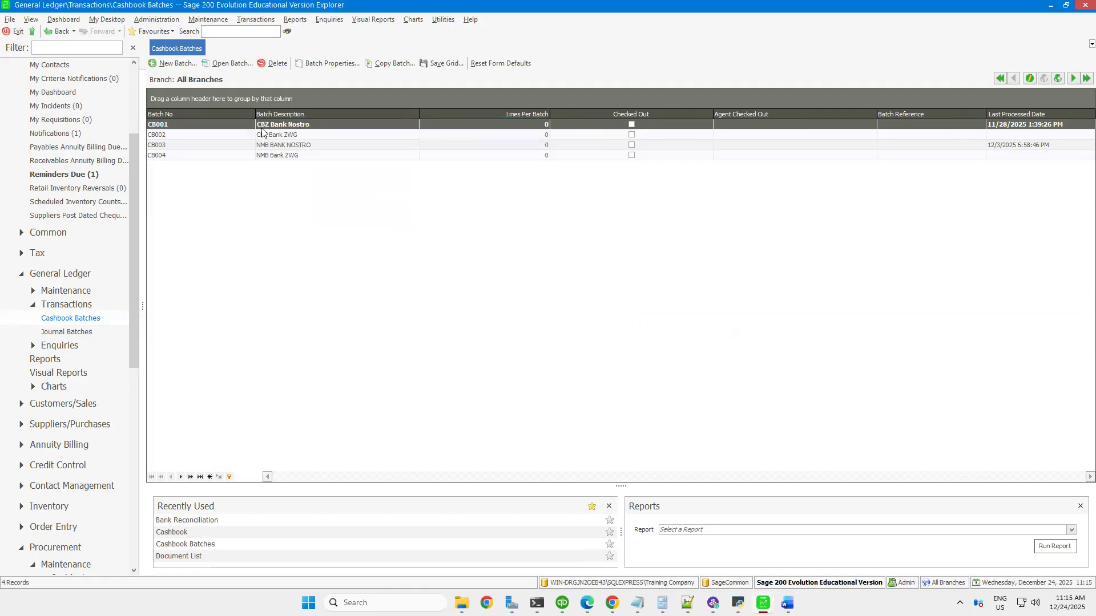
View the CB001 (CBZ Bank Nostro) cashbook batch and close it
double_click(261, 126)
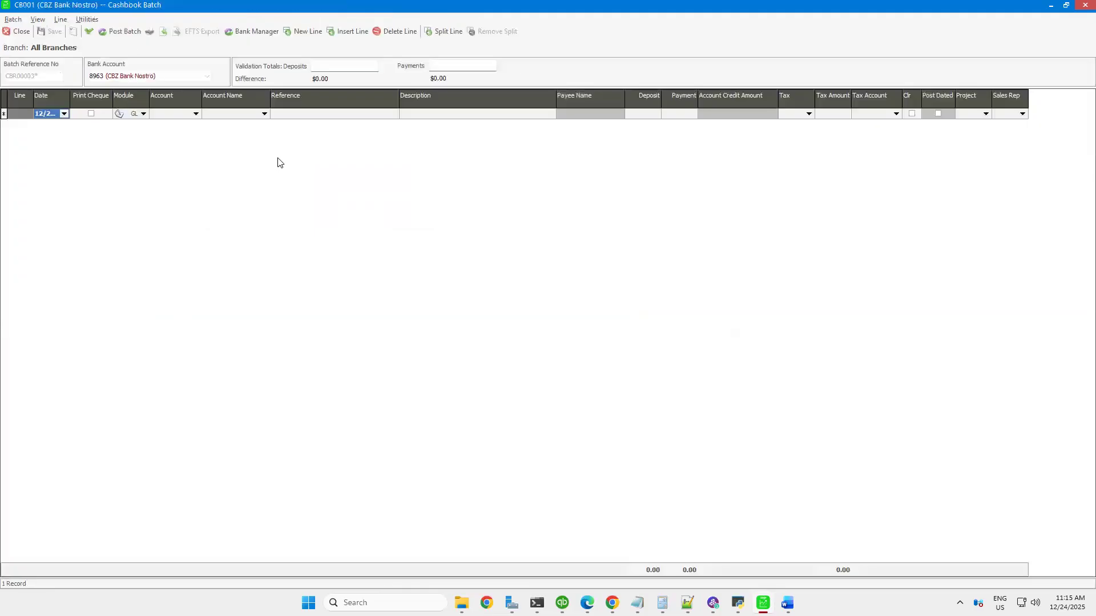
click(1084, 7)
Reopen the CBZ Bank Nostro reconciliation, set the reconcile-up-to month to December 2025, and list its transactions in a maximised window
click(208, 20)
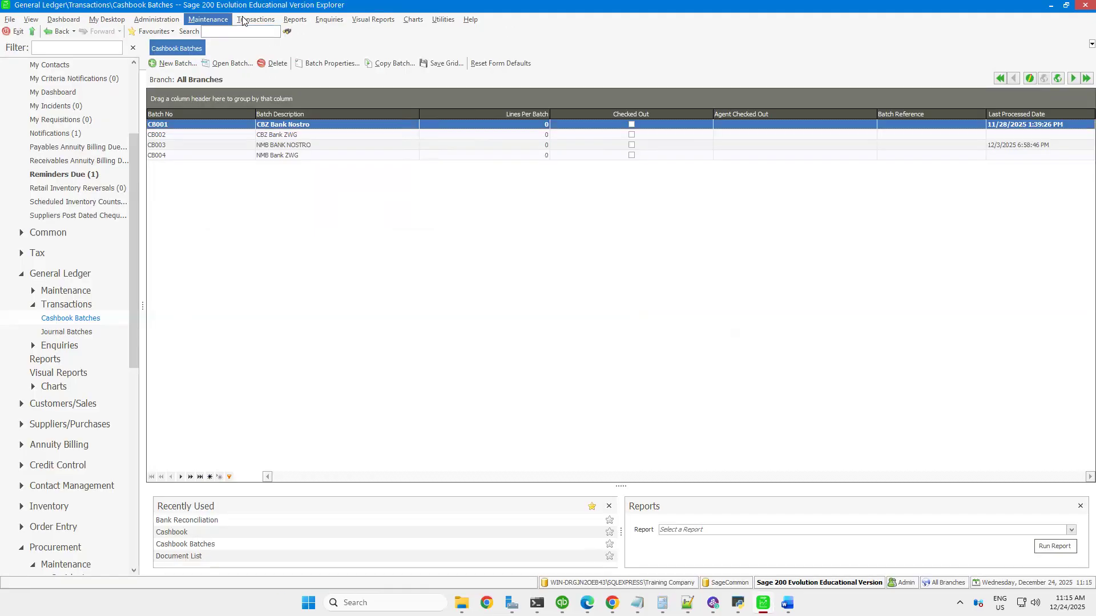
click(243, 19)
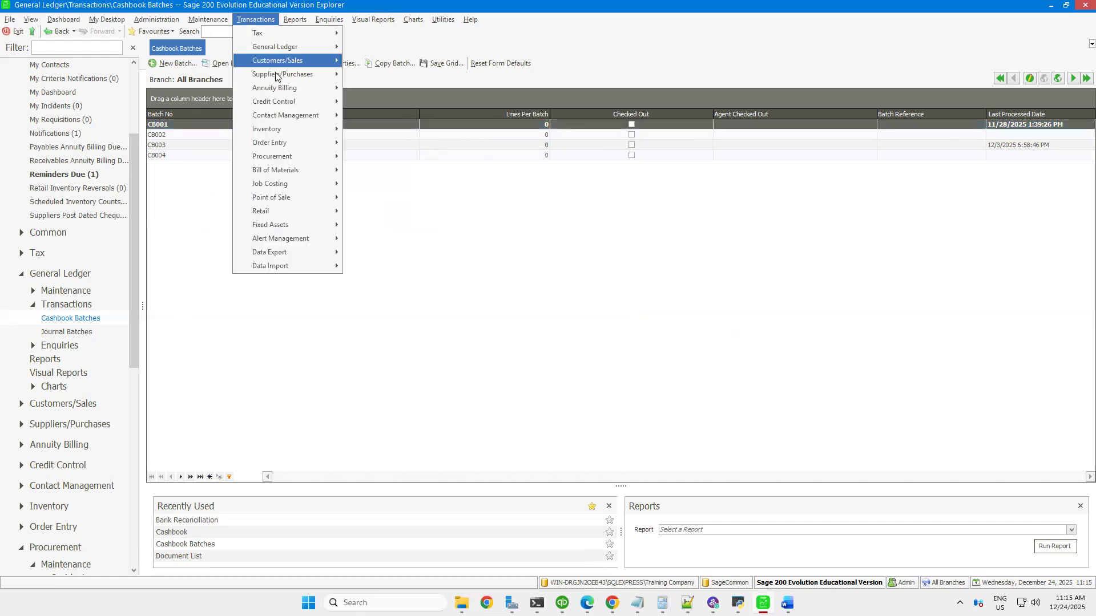
click(387, 73)
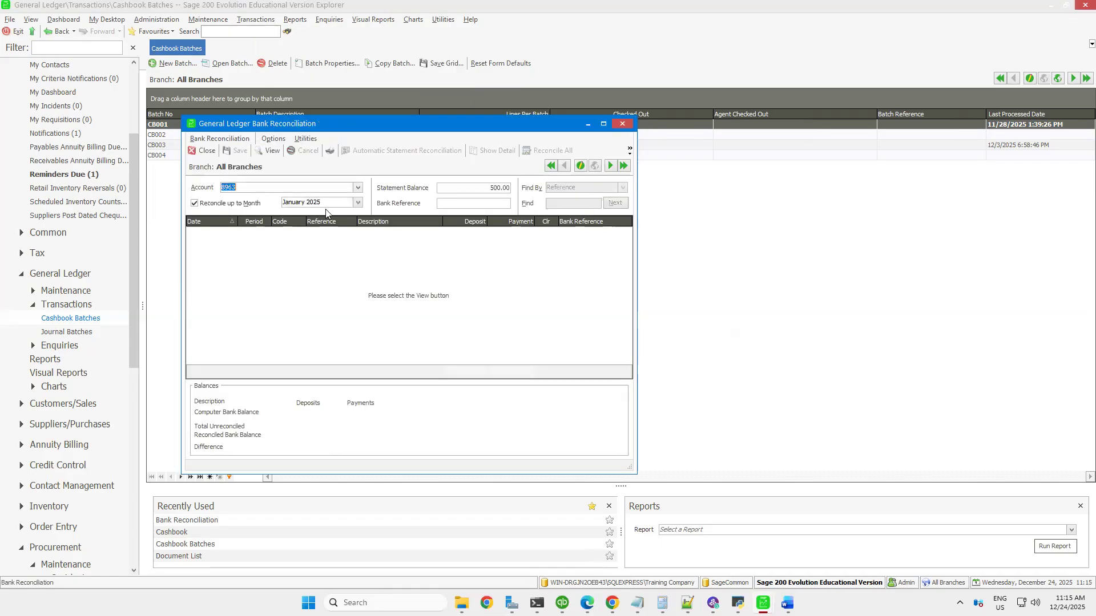
click(358, 204)
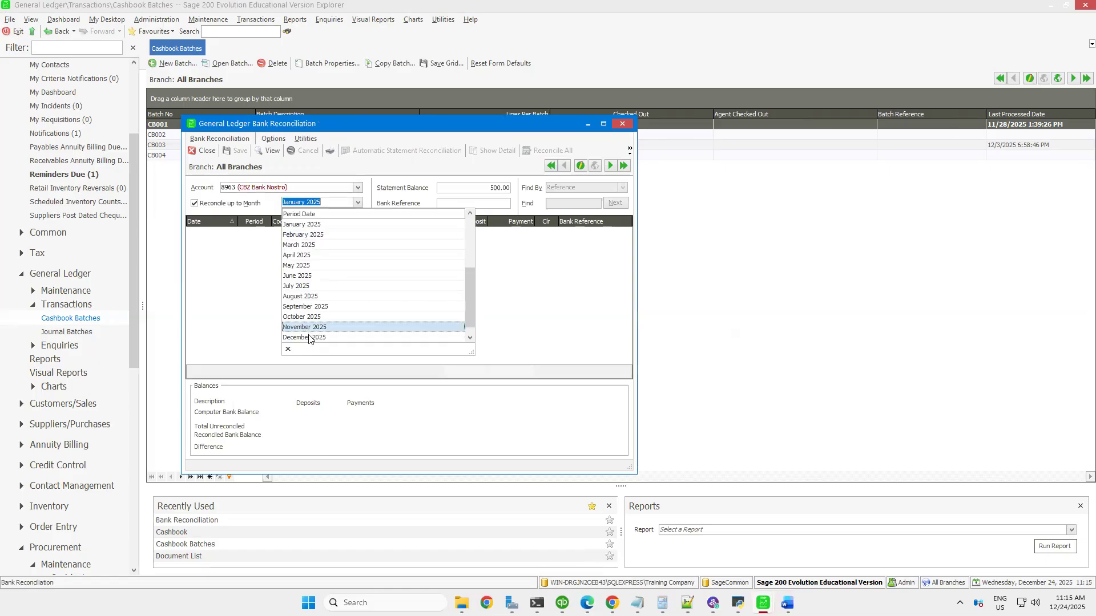
click(309, 338)
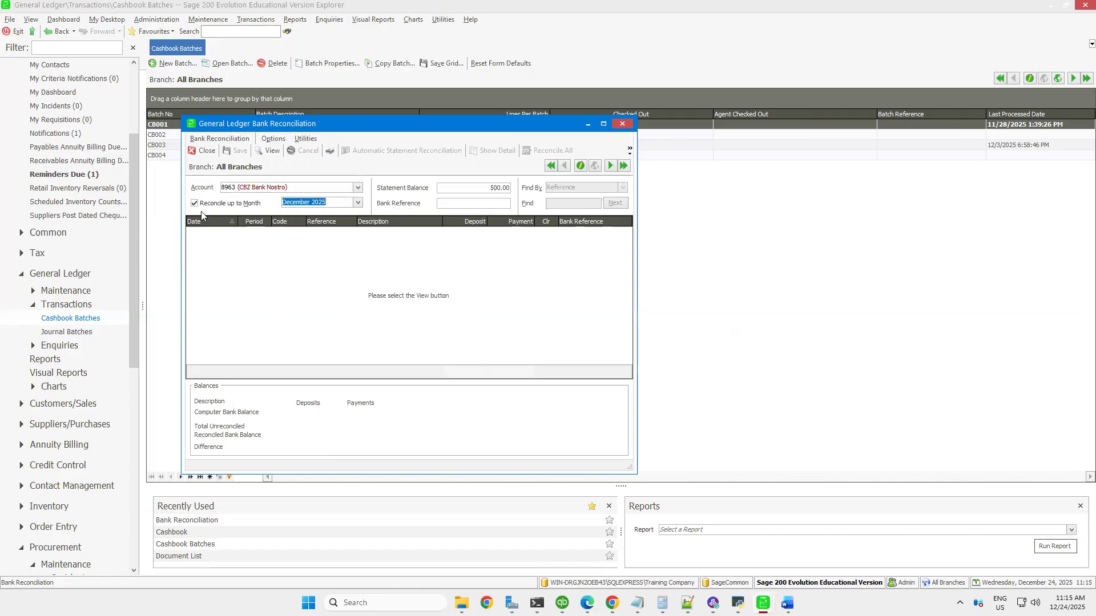
click(261, 152)
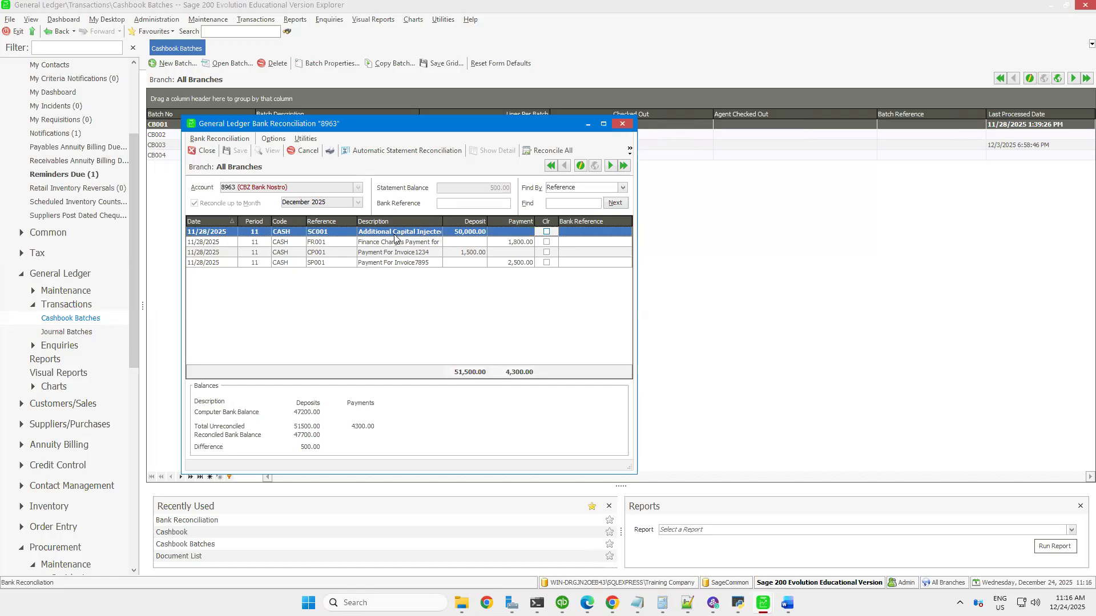
click(603, 124)
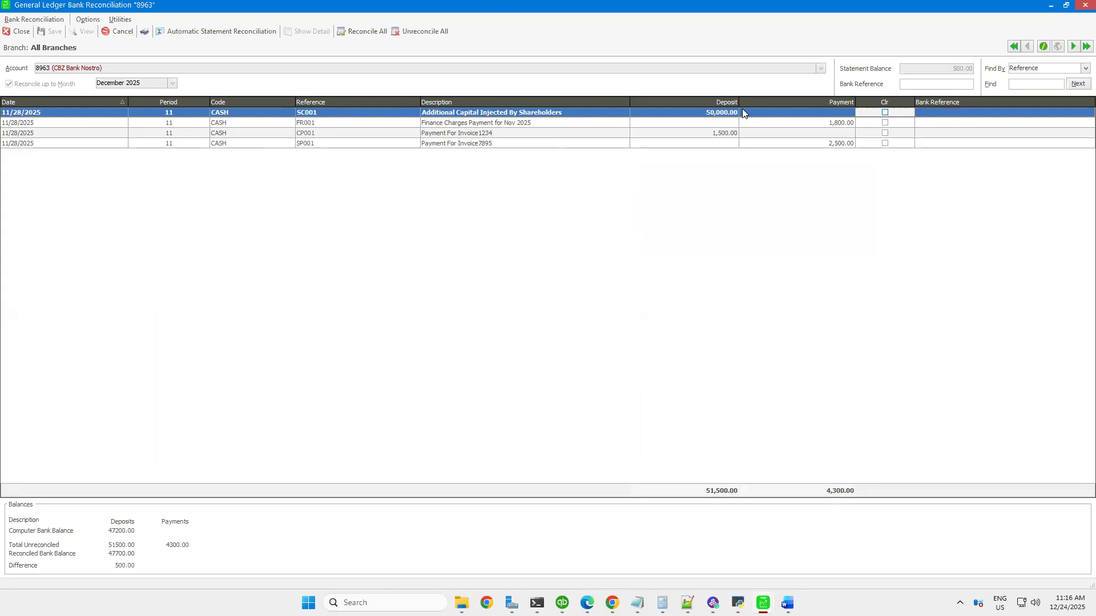
Mark only payment FR001 (Finance Charges Payment for Nov 2025) as cleared, and save and close the bank reconciliation
click(886, 112)
click(885, 112)
click(885, 122)
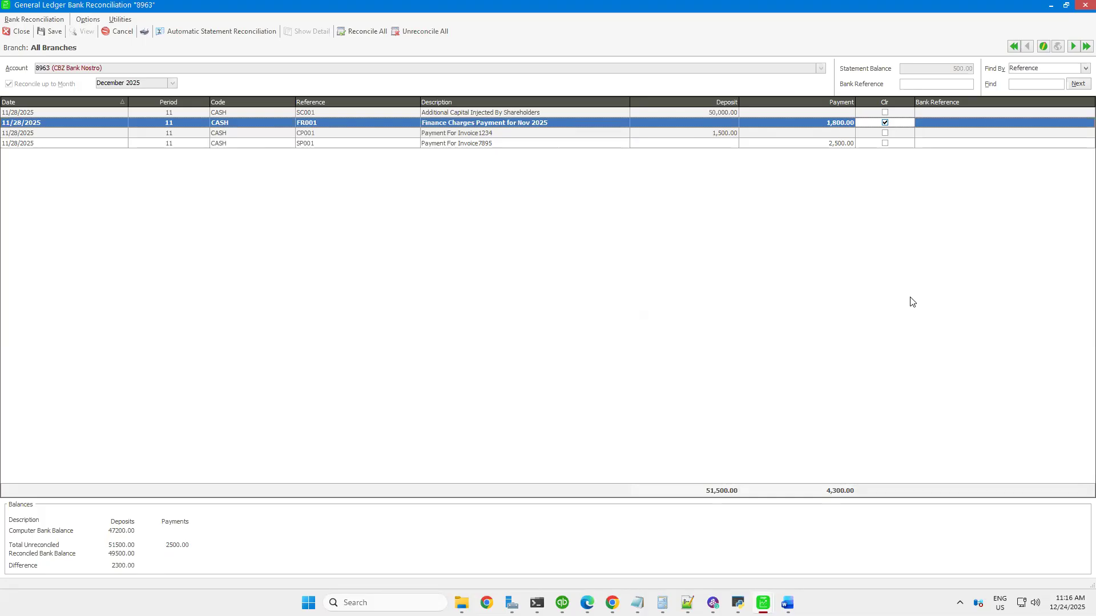
click(43, 22)
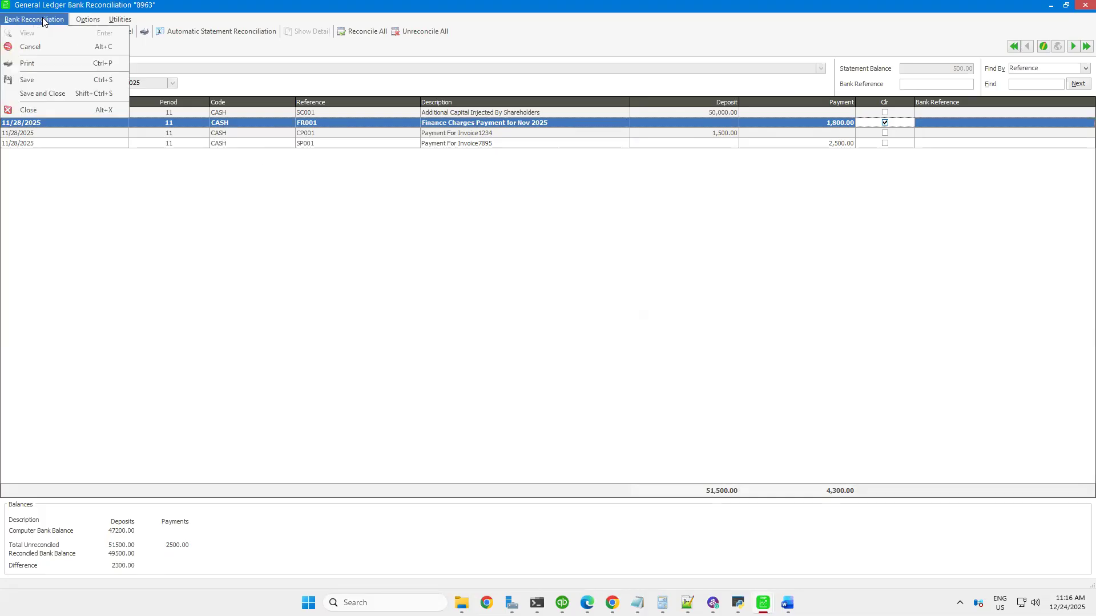
click(38, 85)
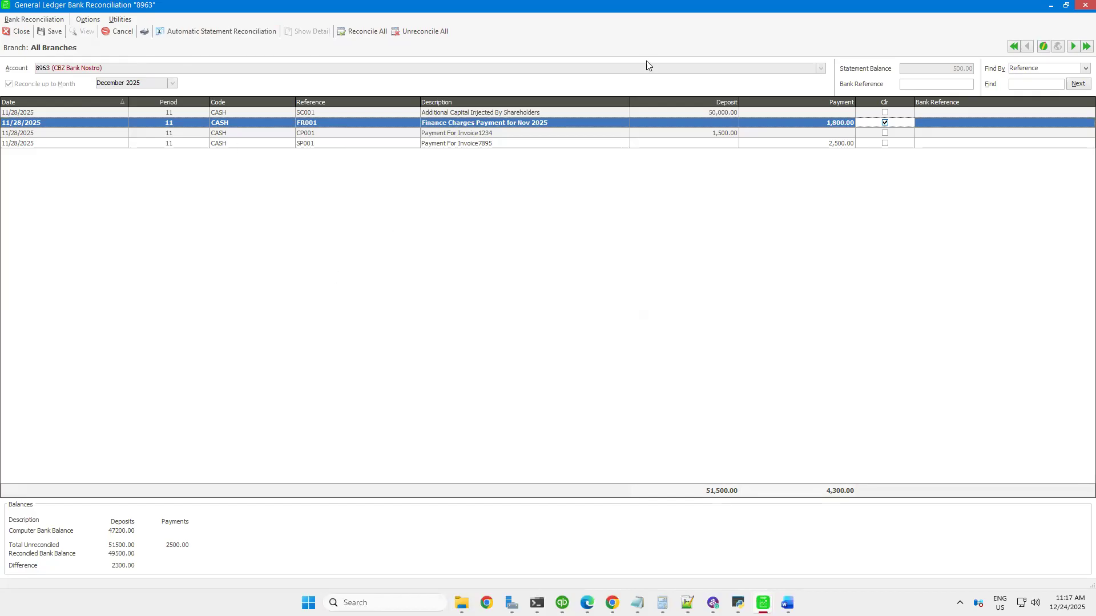
click(1081, 6)
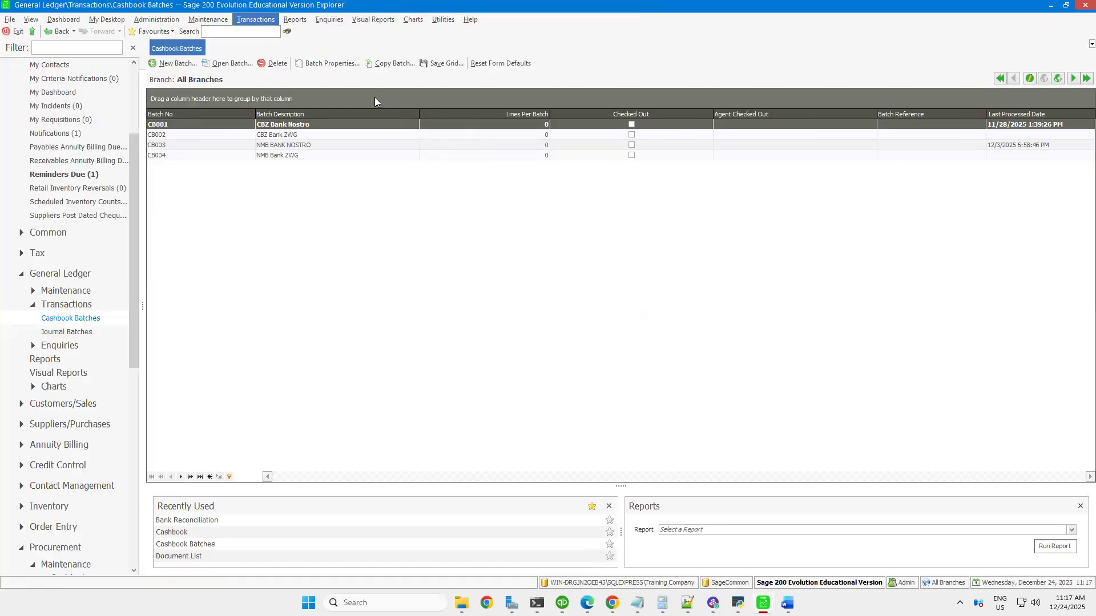
Check the reconciled status of the bank transactions in the General Ledger Cashbook report for January to December 2025, and close the report
click(293, 20)
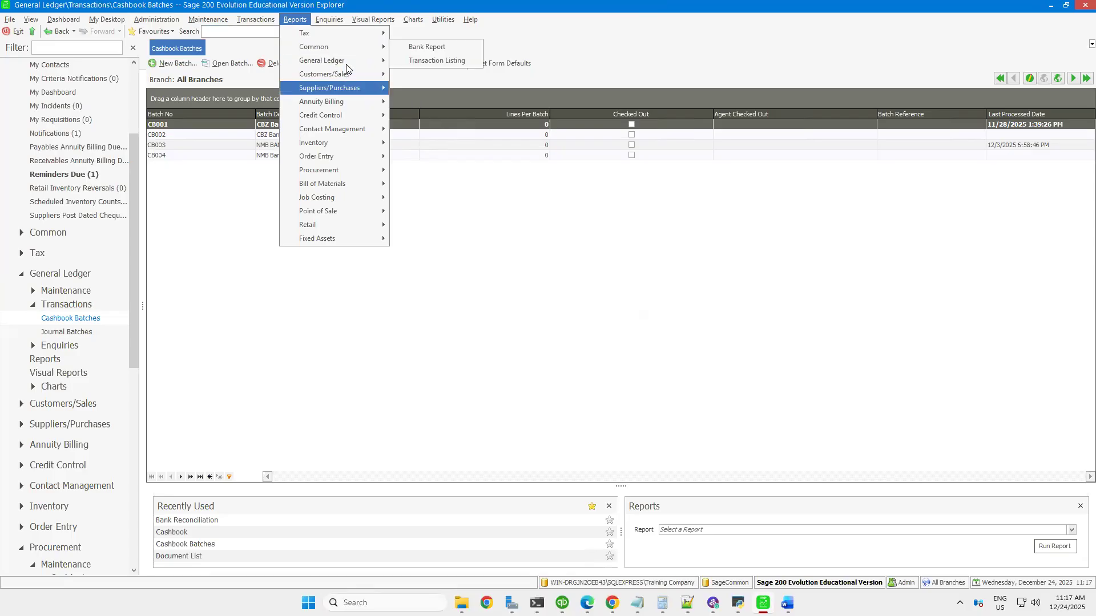
mouse_move(349, 60)
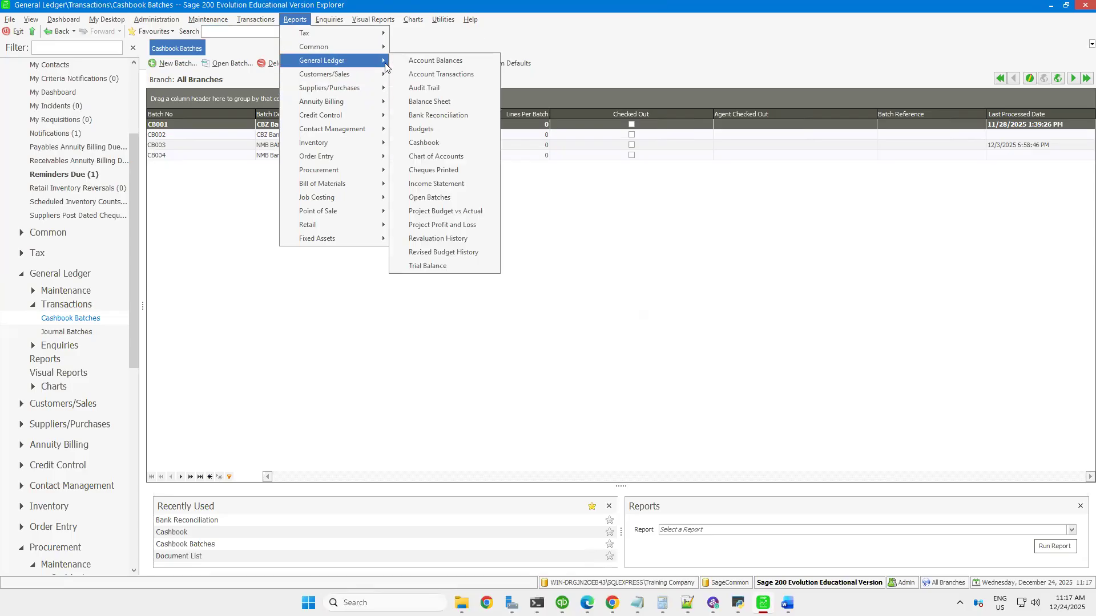
click(424, 142)
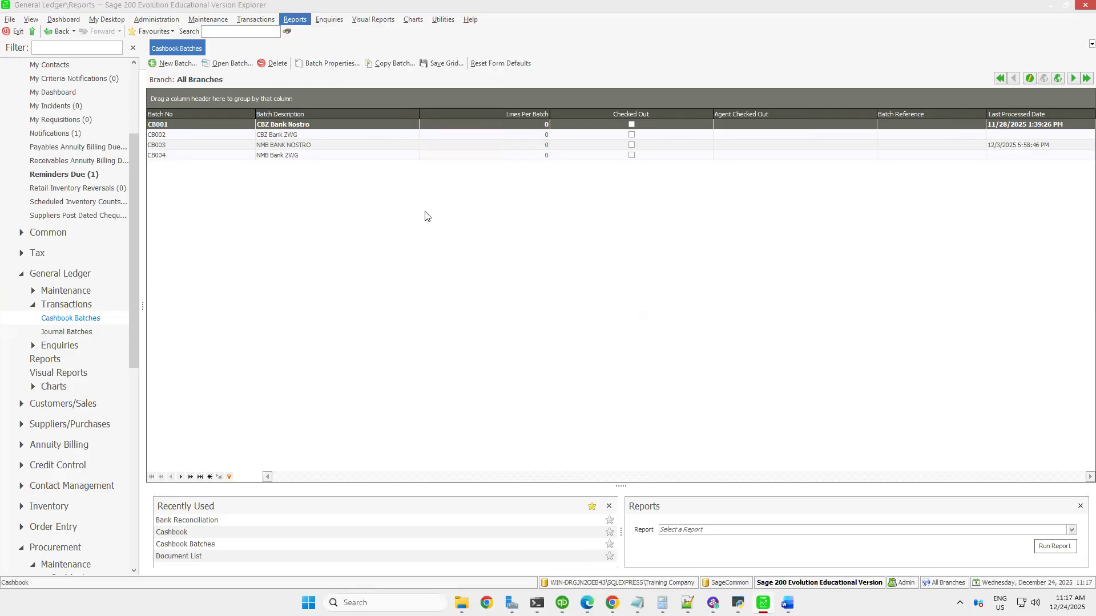
click(646, 398)
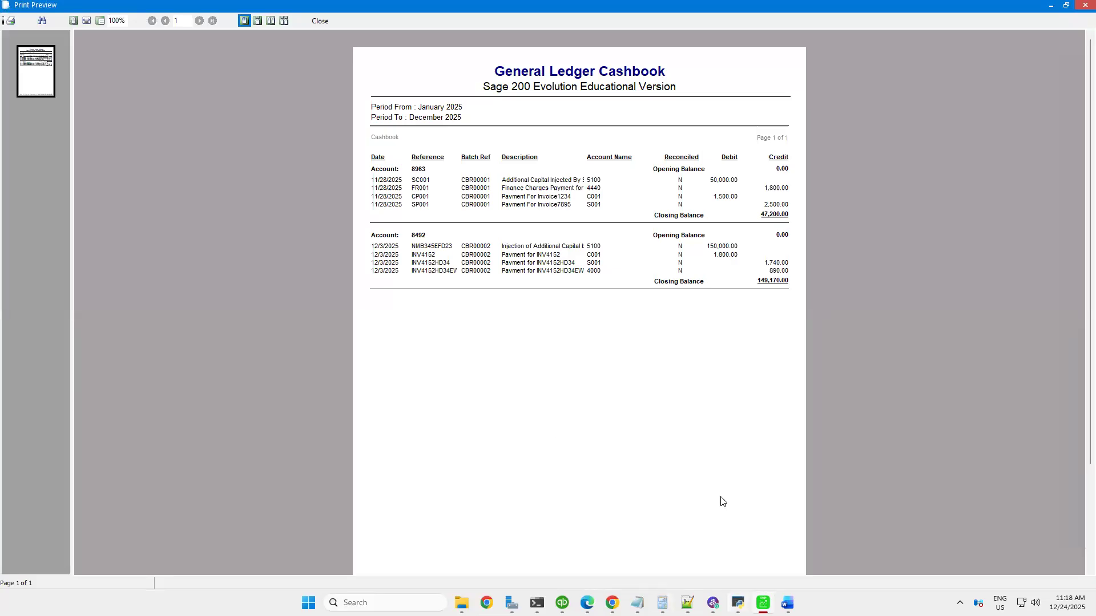
mouse_move(711, 3)
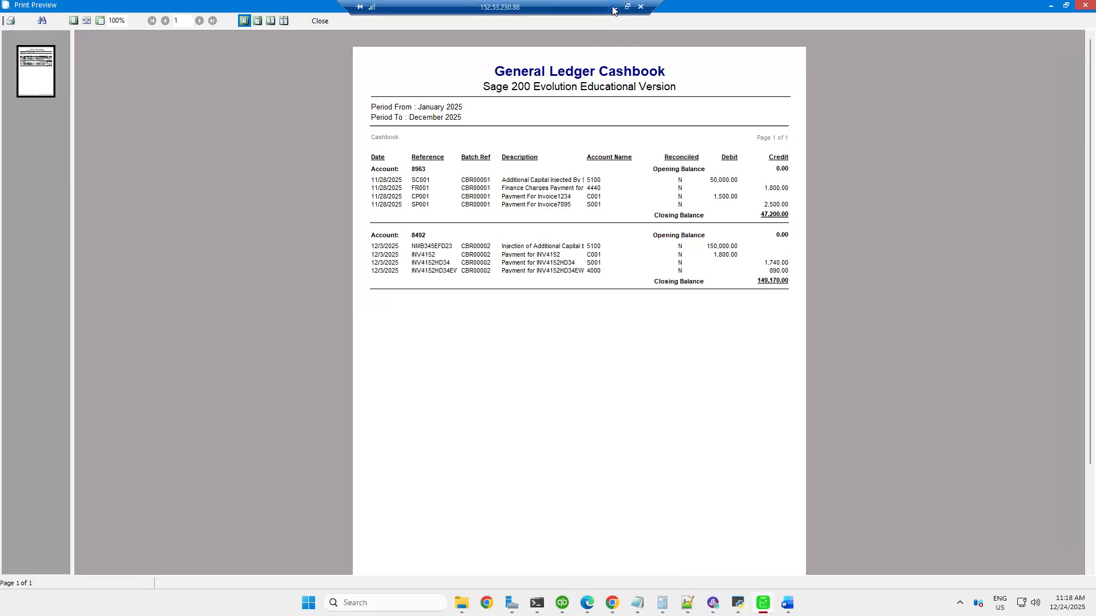
click(320, 21)
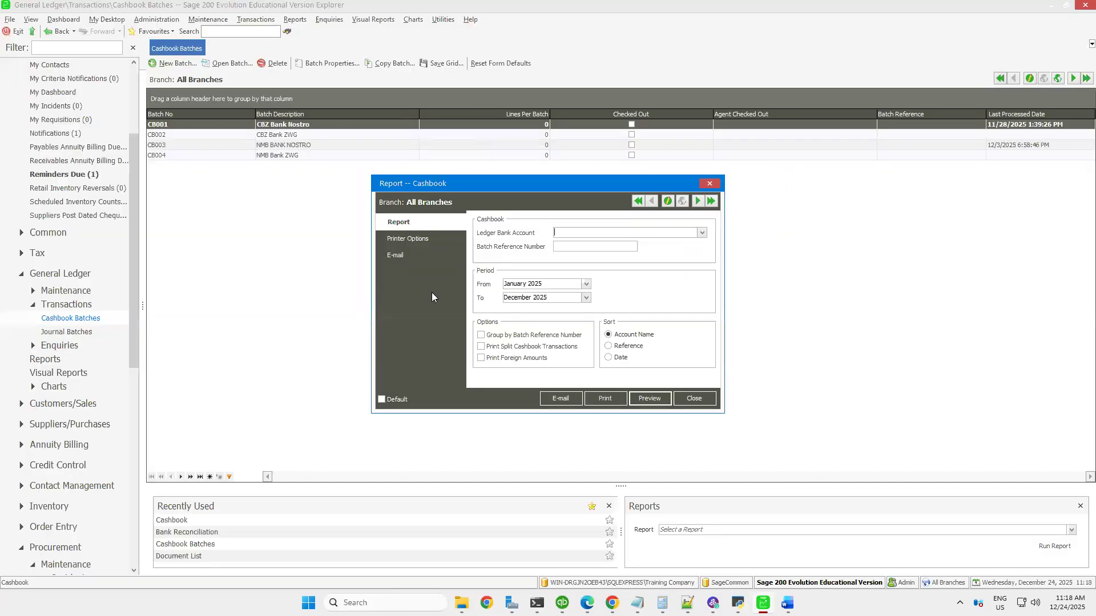
click(693, 398)
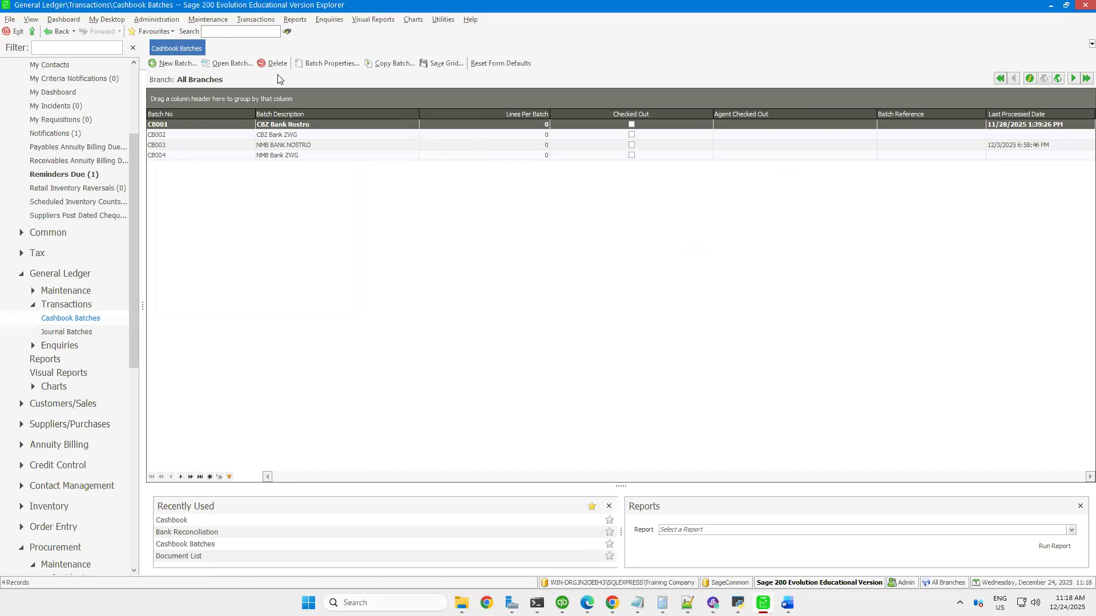
click(254, 21)
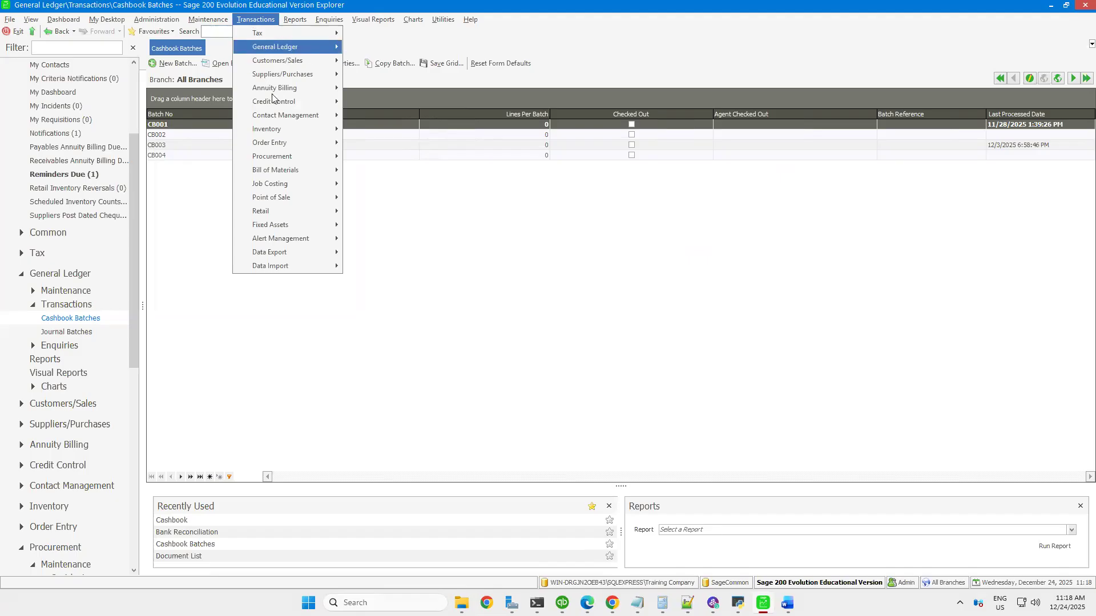
click(295, 19)
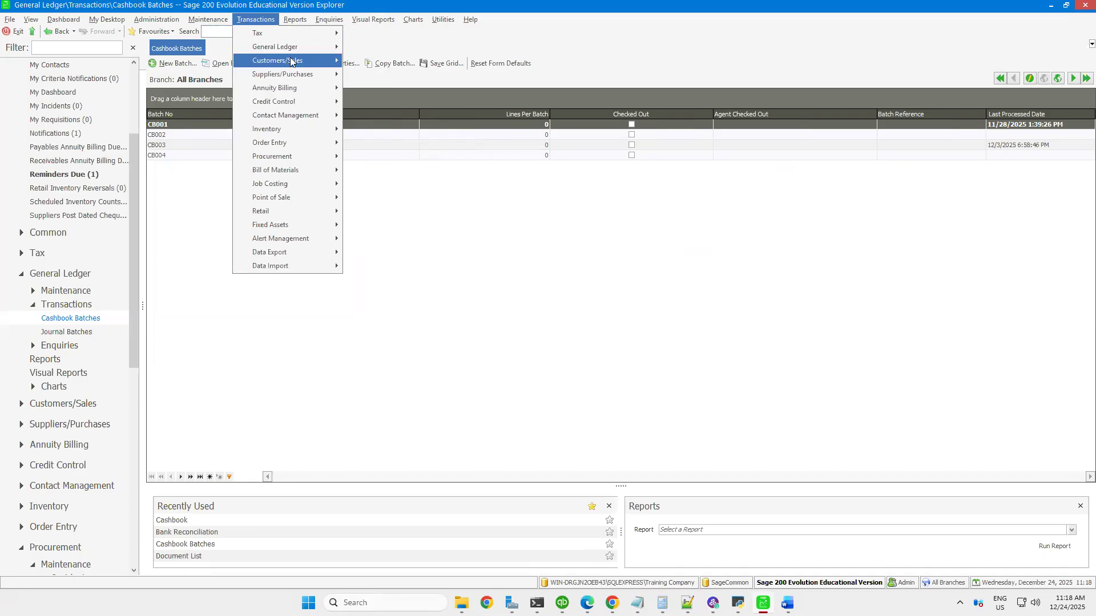
mouse_move(300, 51)
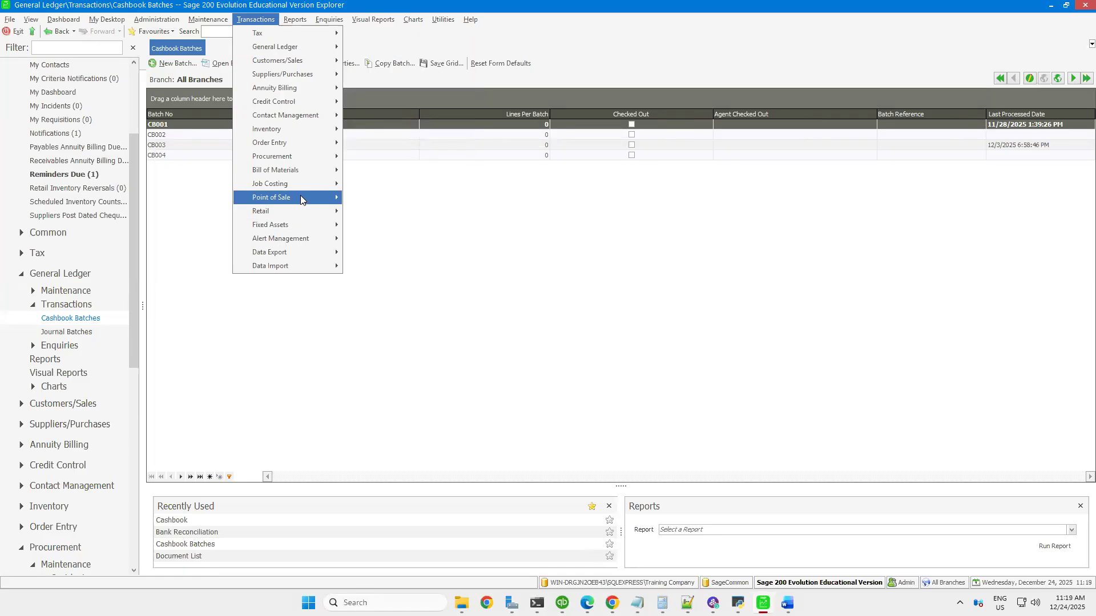
mouse_move(301, 200)
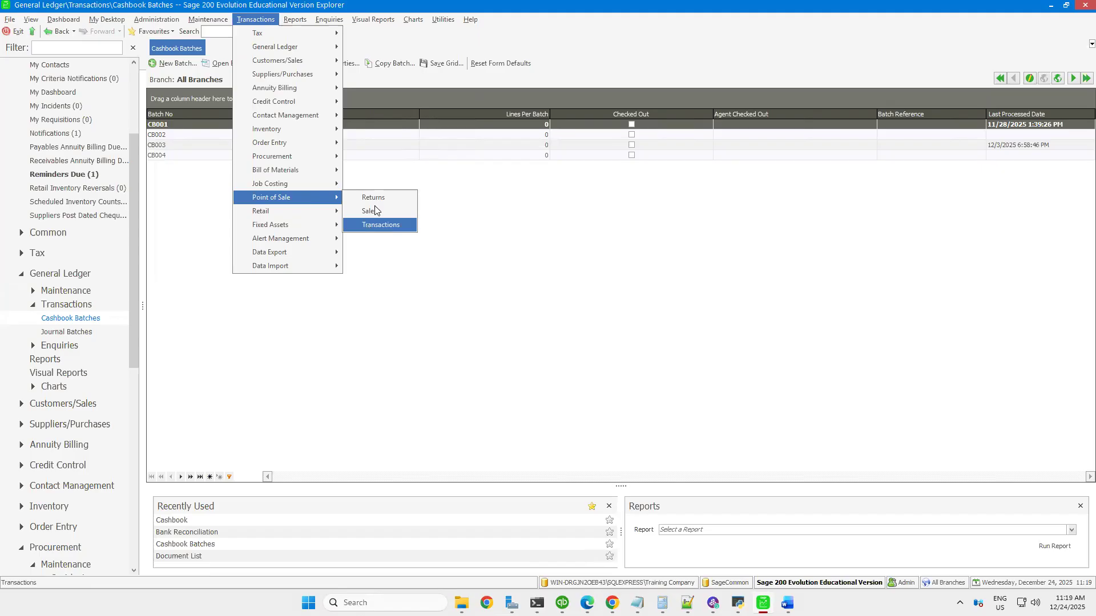
mouse_move(210, 23)
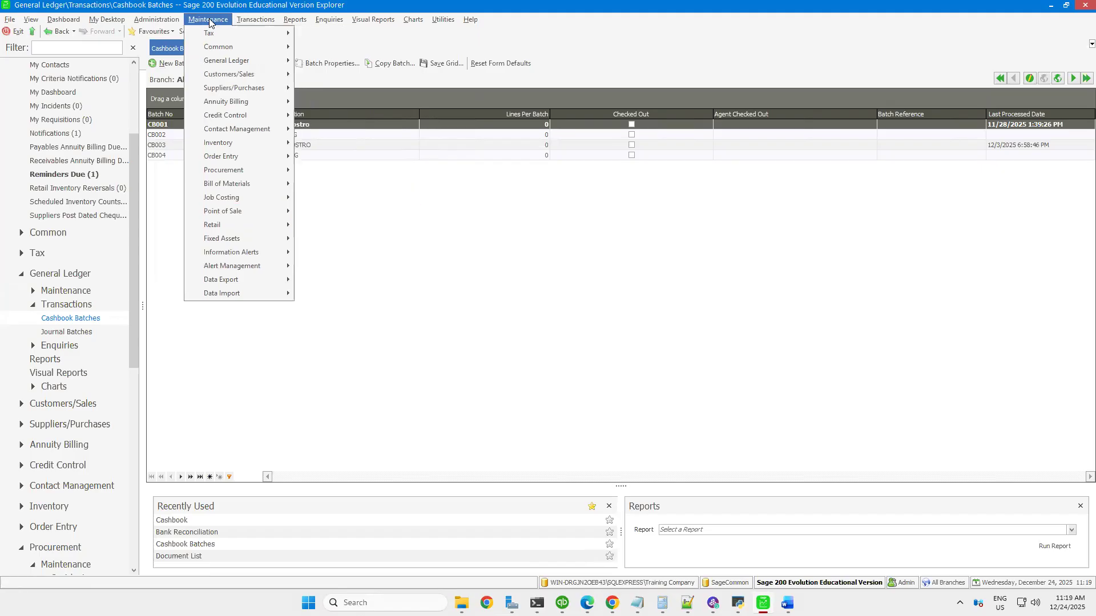
mouse_move(259, 215)
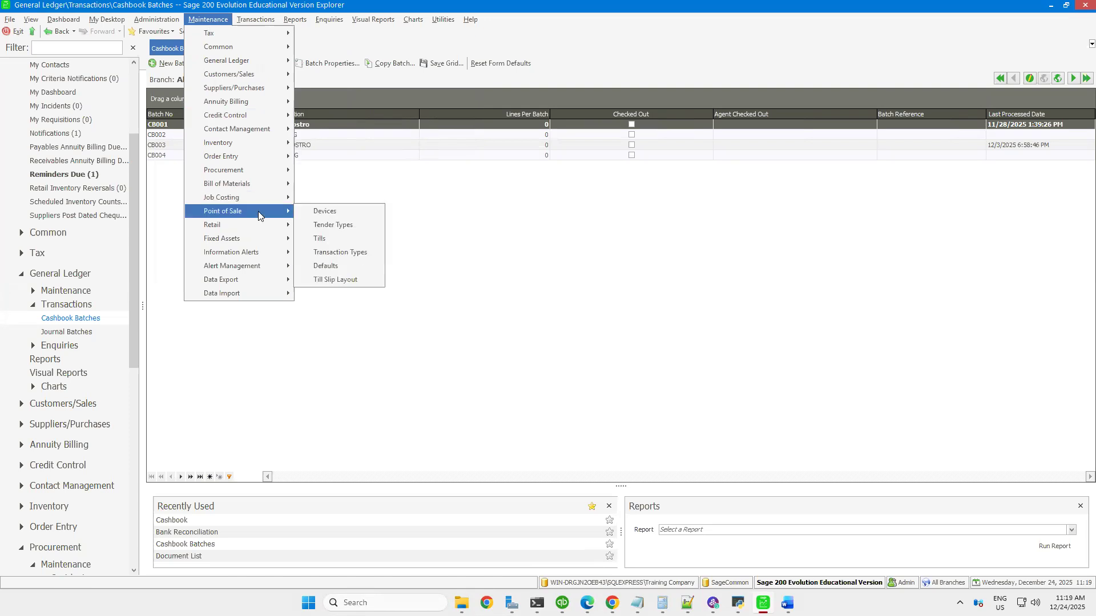
View the Point of Sale devices list and open the Point of Sale tender types list
click(325, 216)
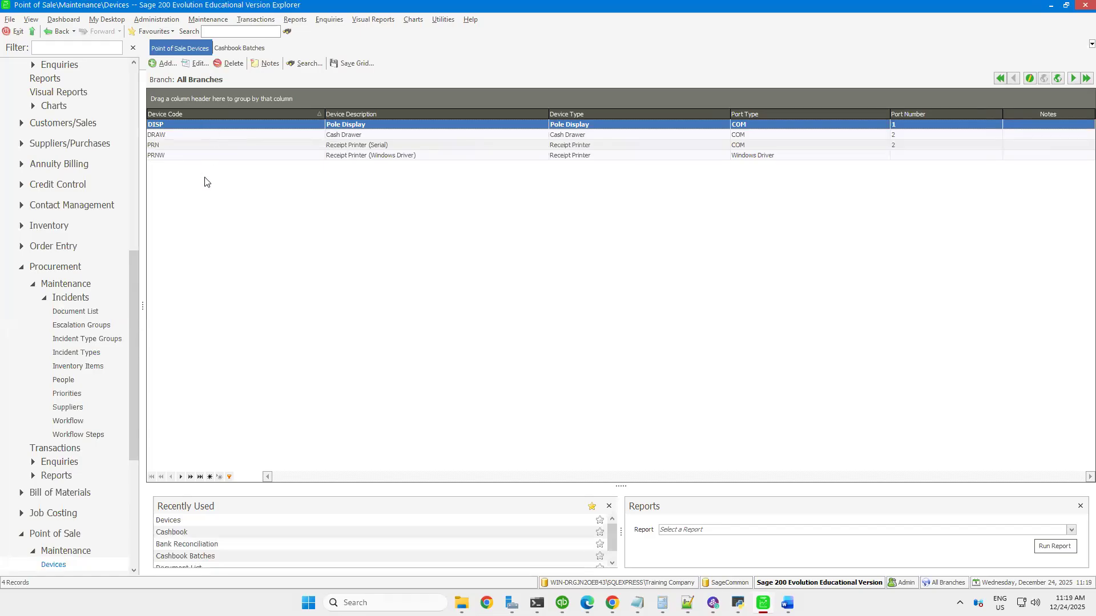
click(205, 19)
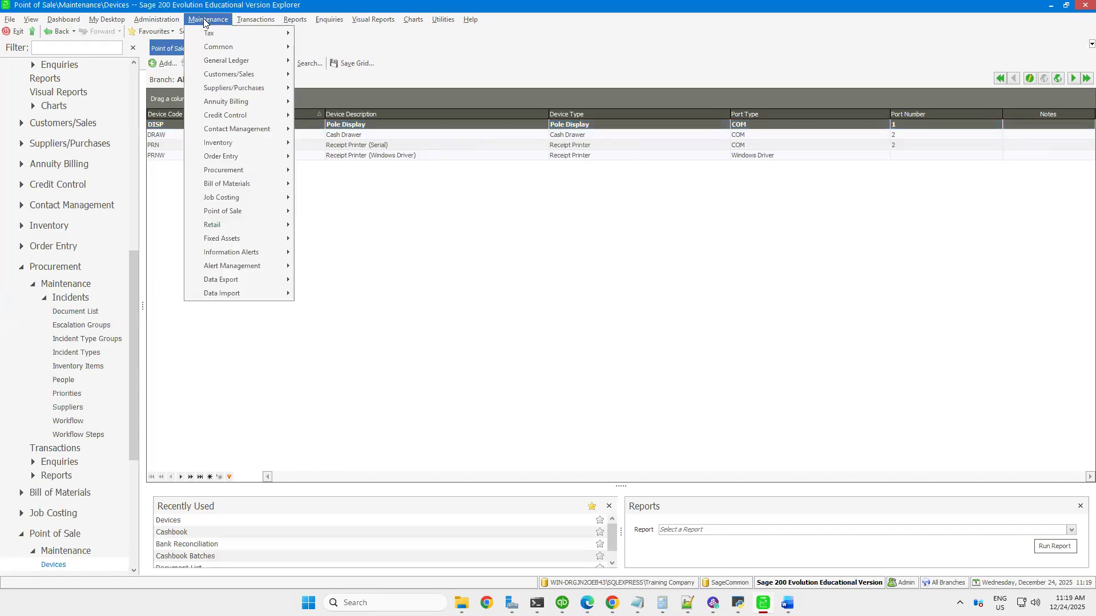
mouse_move(250, 215)
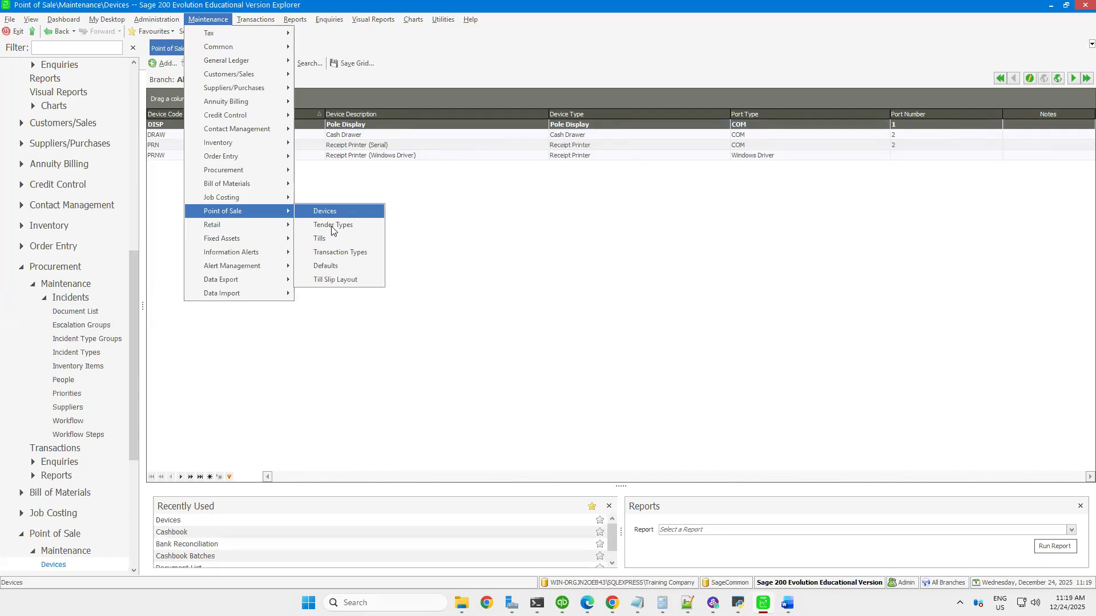
click(332, 226)
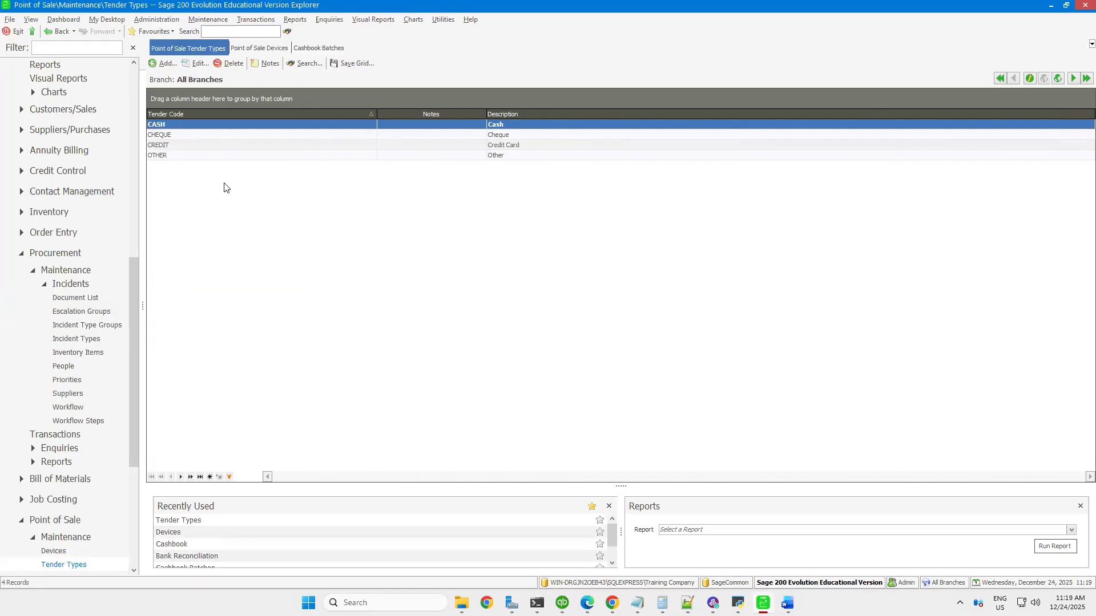
Start a new Point of Sale tender type with DEBIT CARD as both its tender code and description
click(160, 68)
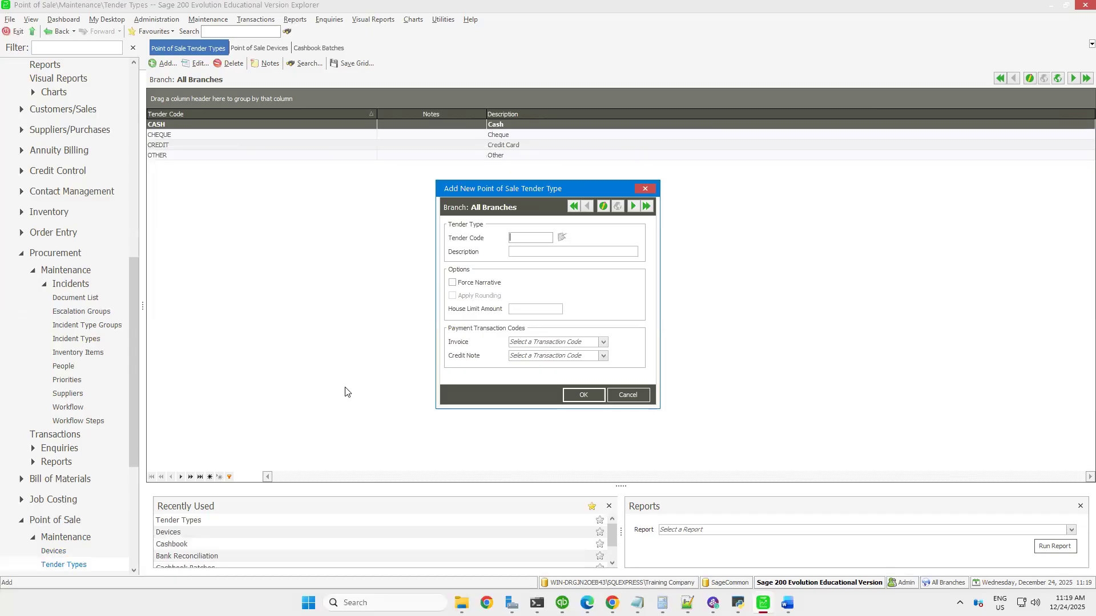
text(DEBIT CARD)
drag(547, 238, 473, 240)
key(ctrl+c)
click(517, 253)
key(ctrl+v)
click(584, 395)
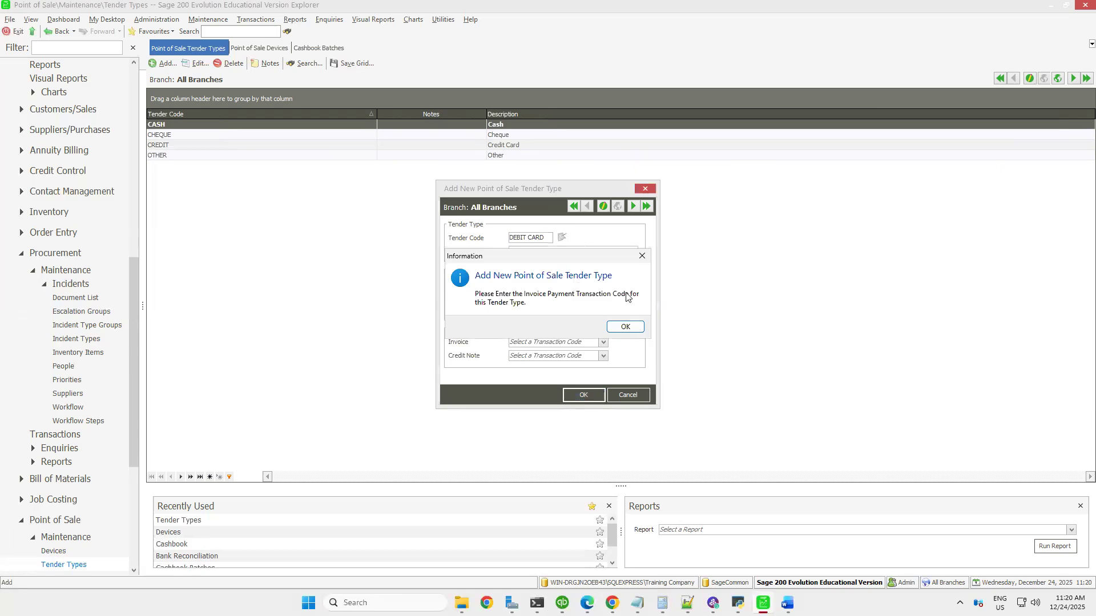
key(Return)
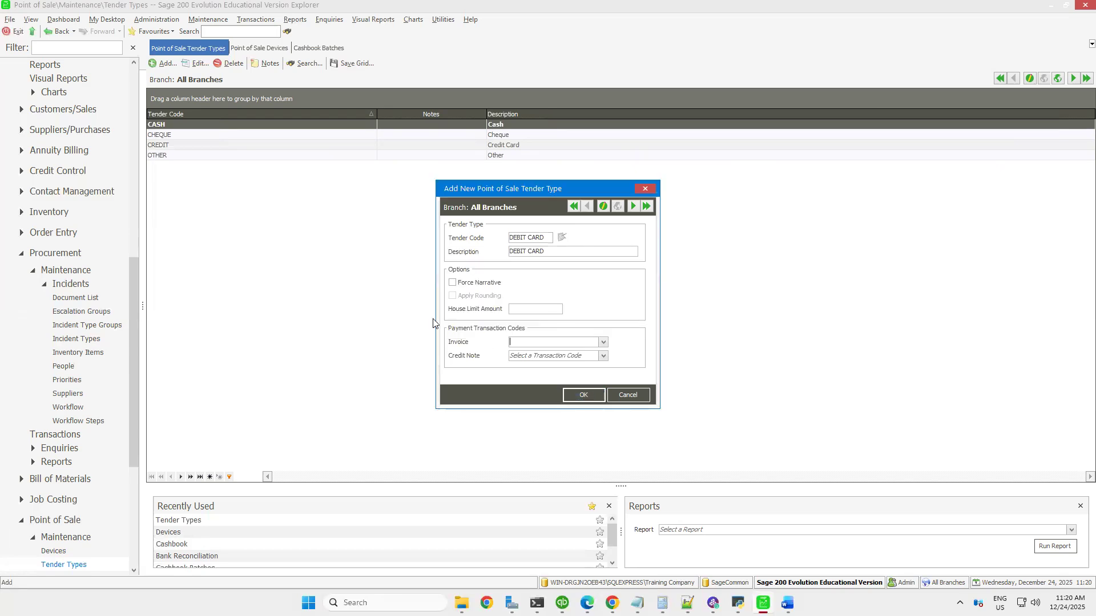
Set the tender type's payment transaction codes to IN for invoices and CN for credit notes, and save it
click(604, 343)
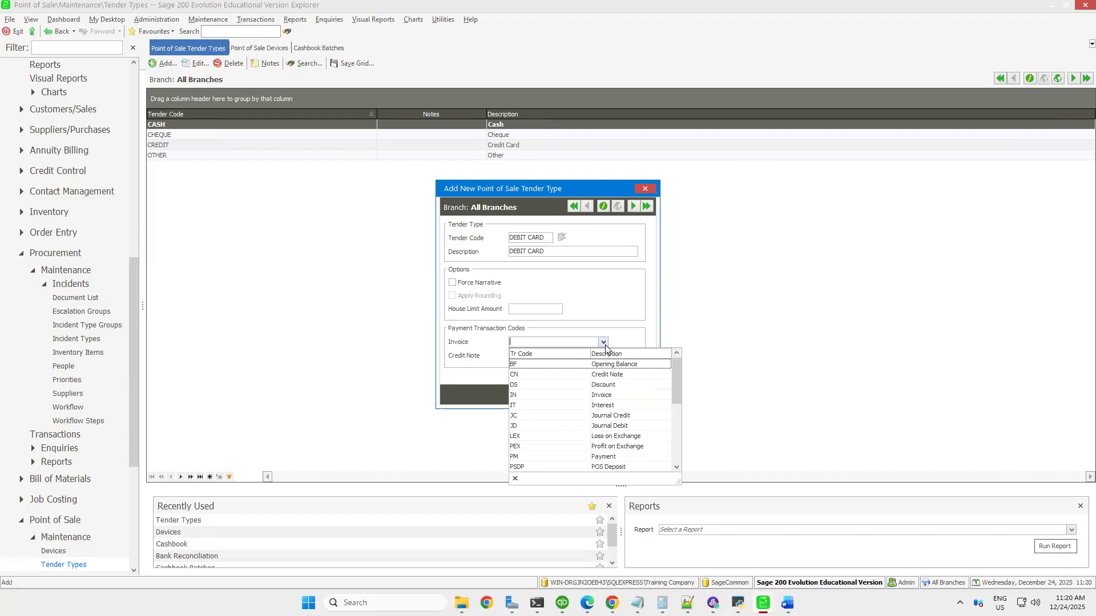
click(526, 395)
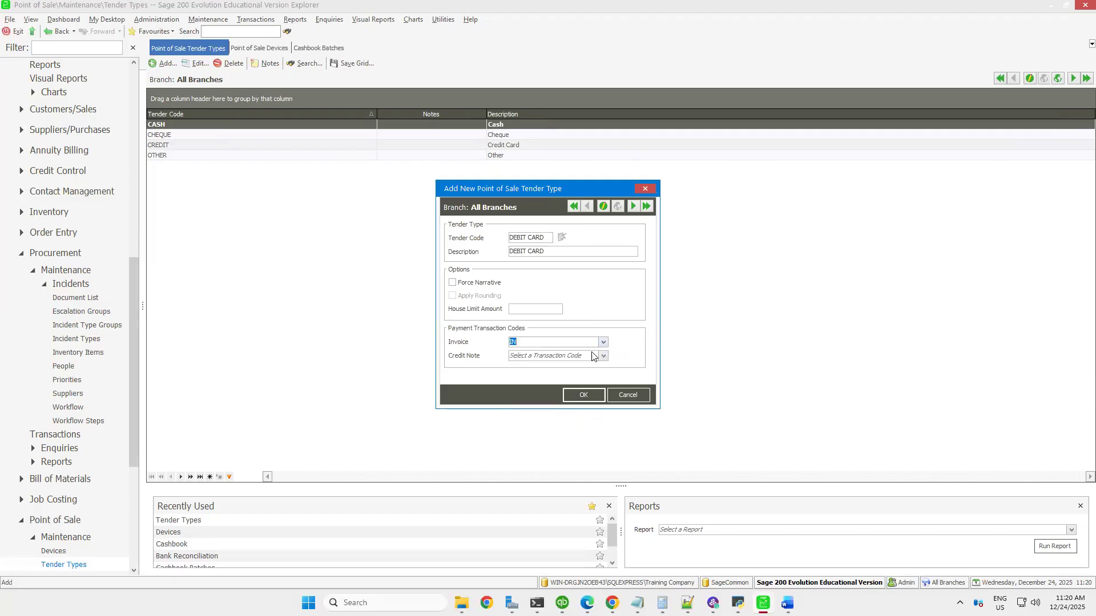
click(604, 356)
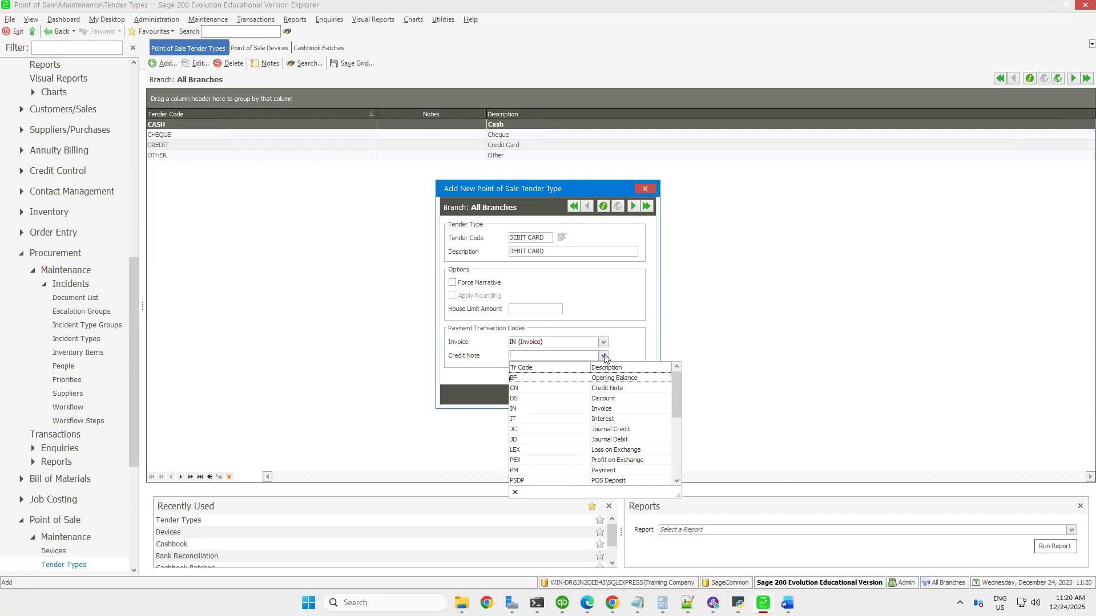
click(526, 389)
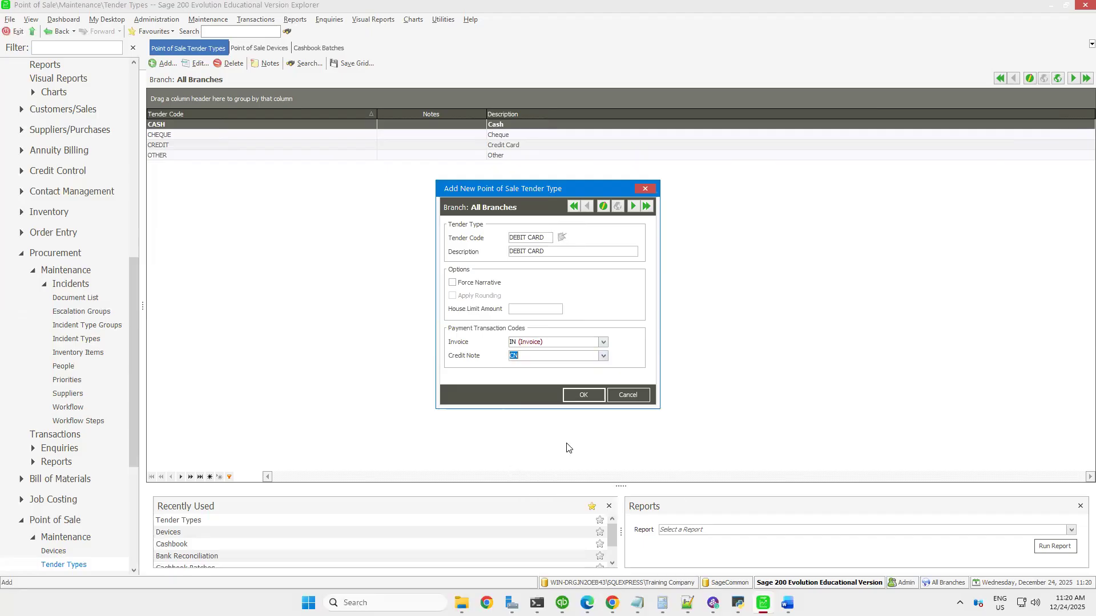
click(584, 395)
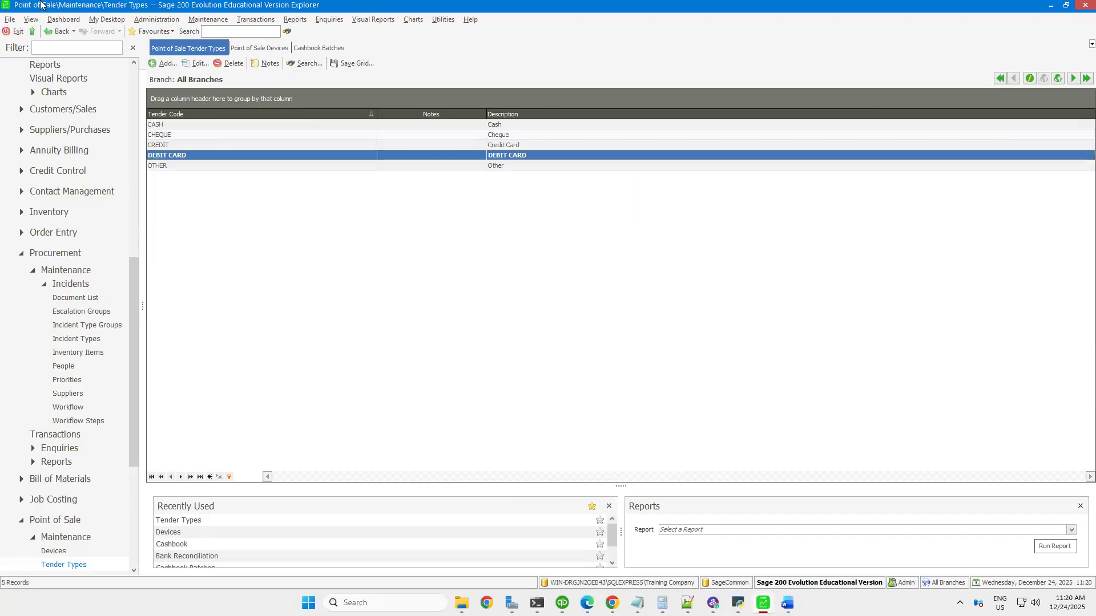
Start a new Point of Sale till with the till number T2
click(200, 20)
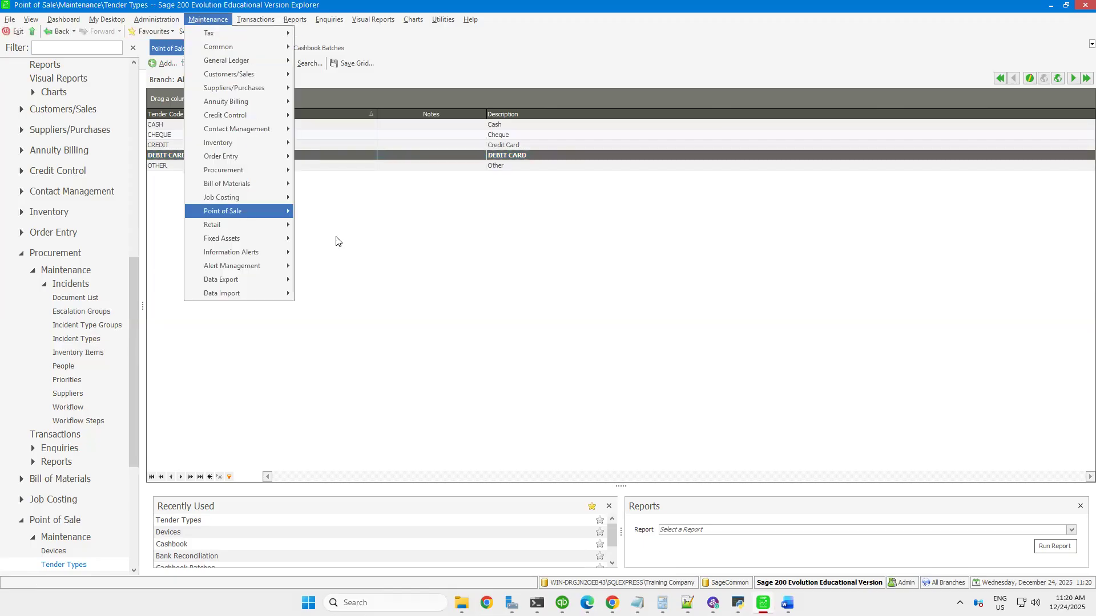
mouse_move(248, 212)
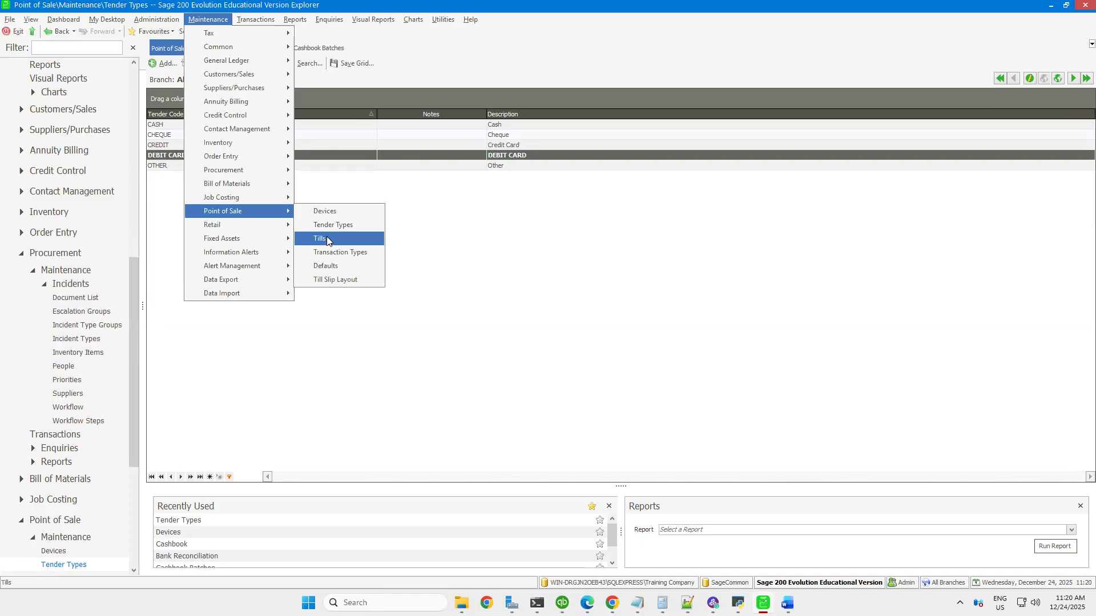
click(327, 239)
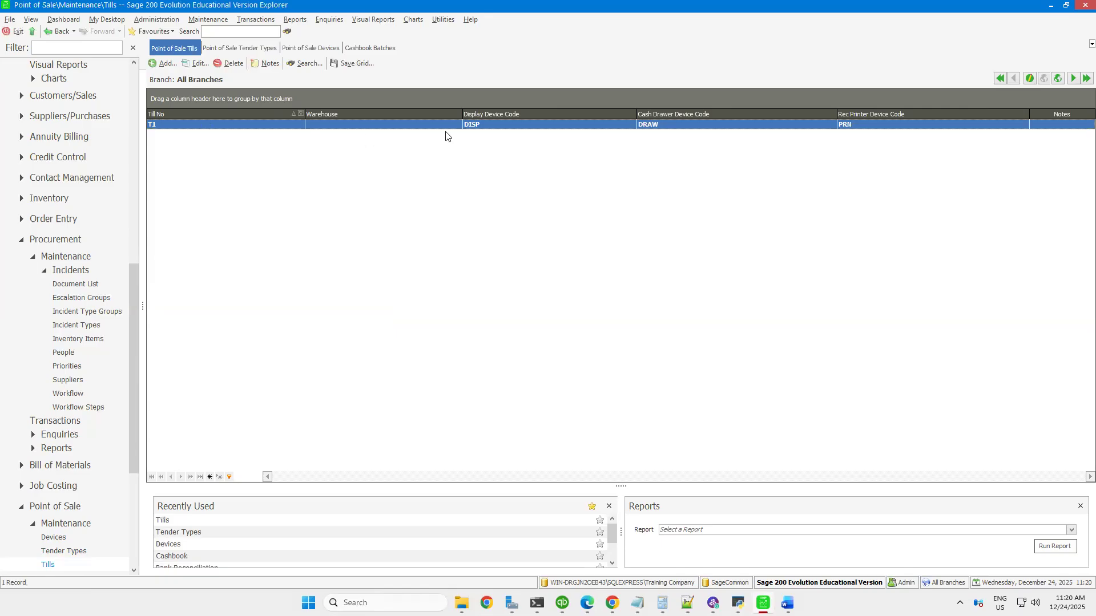
click(165, 64)
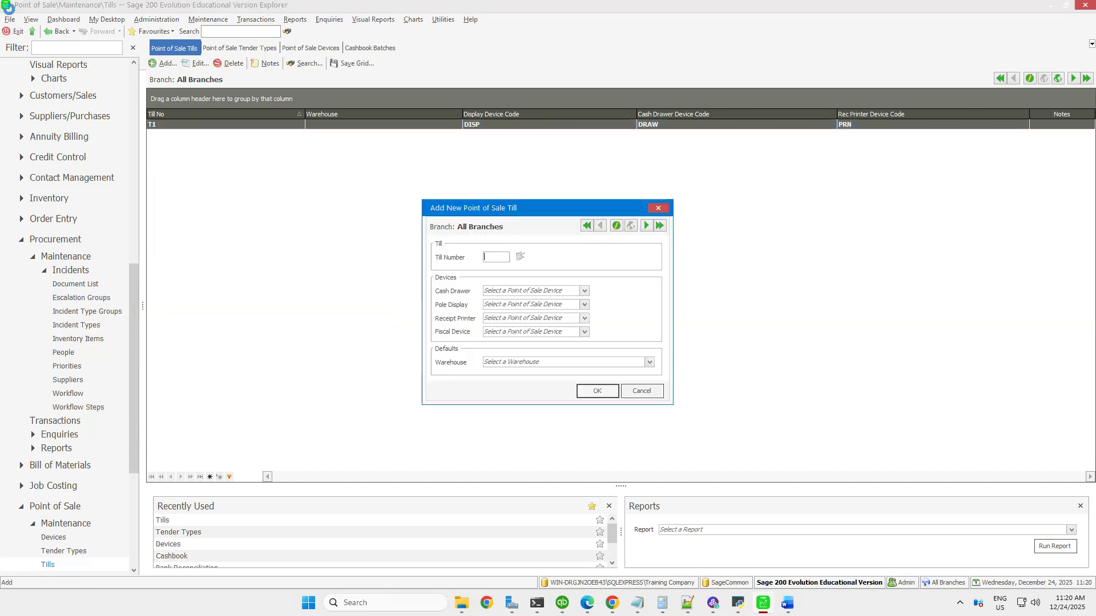
text(T)
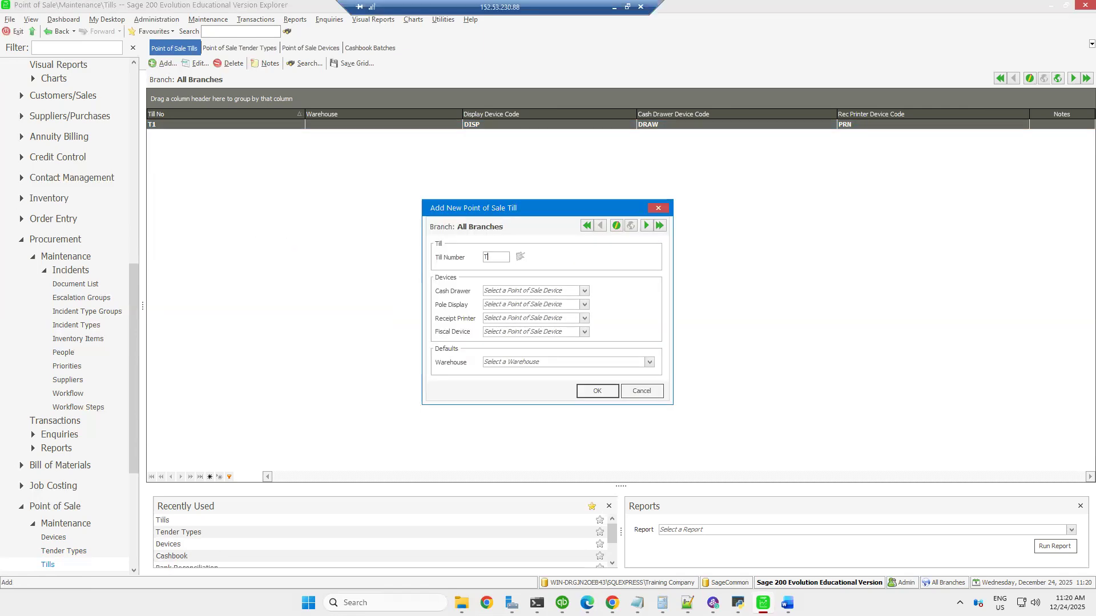
text(2)
Assign cash drawer DRAW, pole display DISP, receipt printer PRN and default warehouse HARARE STREET to the new till, and save it
click(584, 291)
click(580, 305)
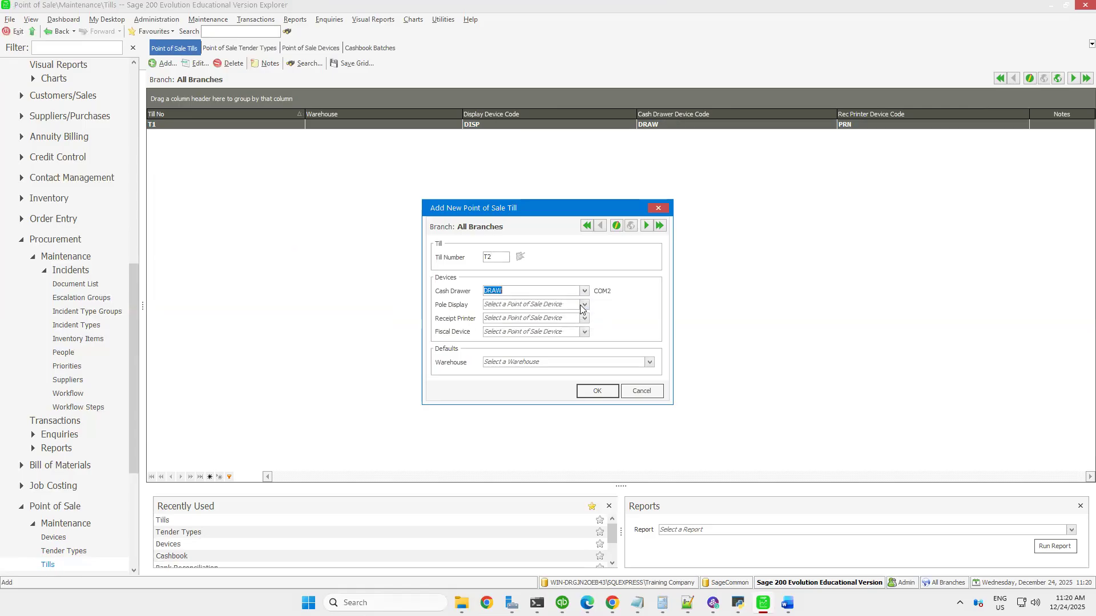
click(580, 305)
click(582, 329)
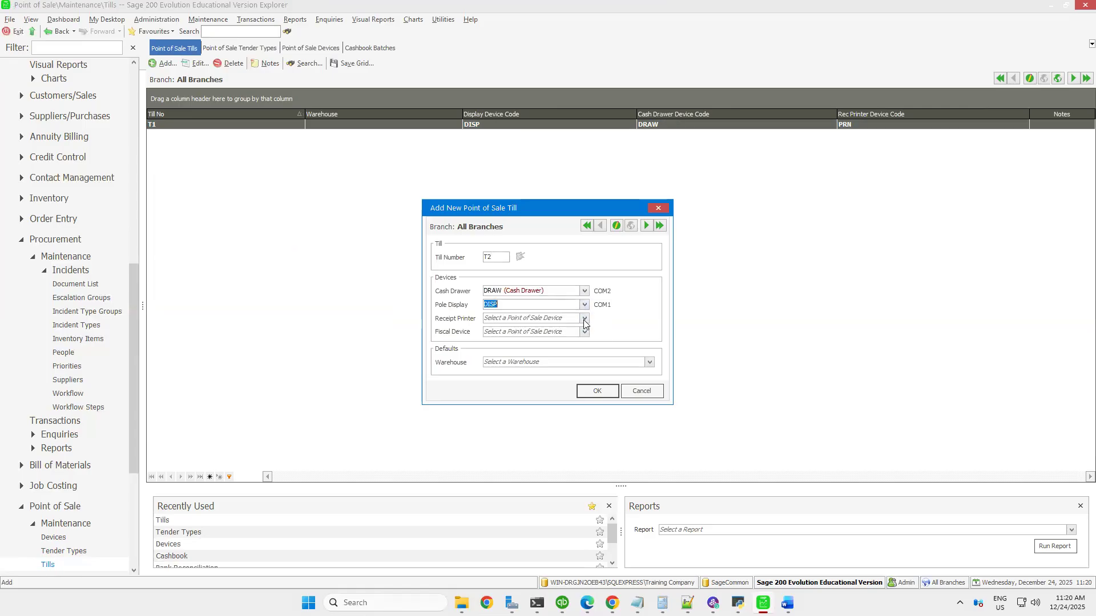
click(584, 318)
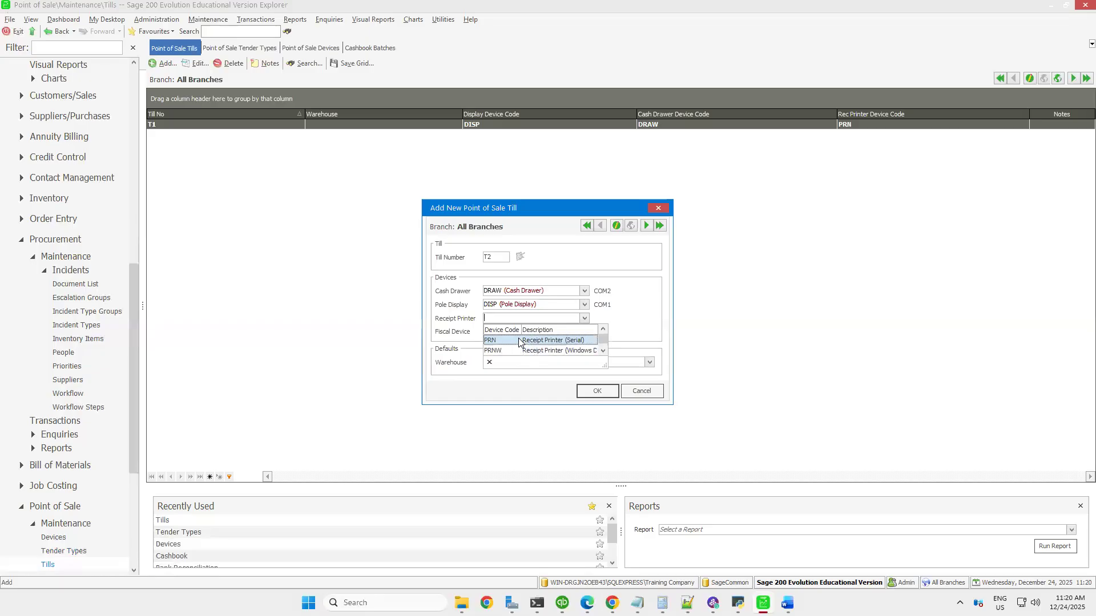
click(519, 341)
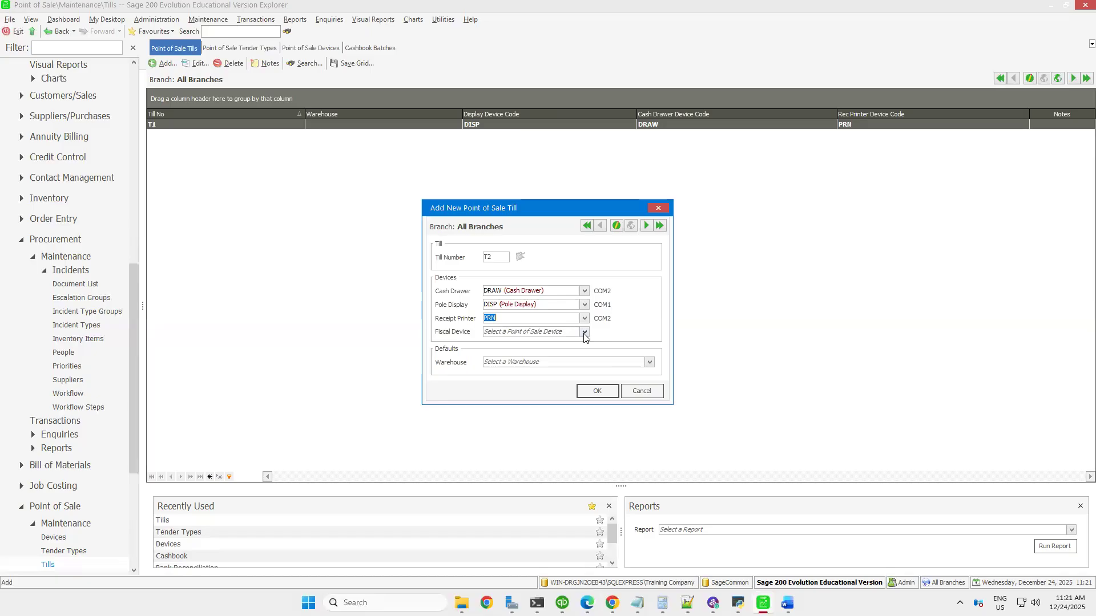
click(650, 362)
click(512, 386)
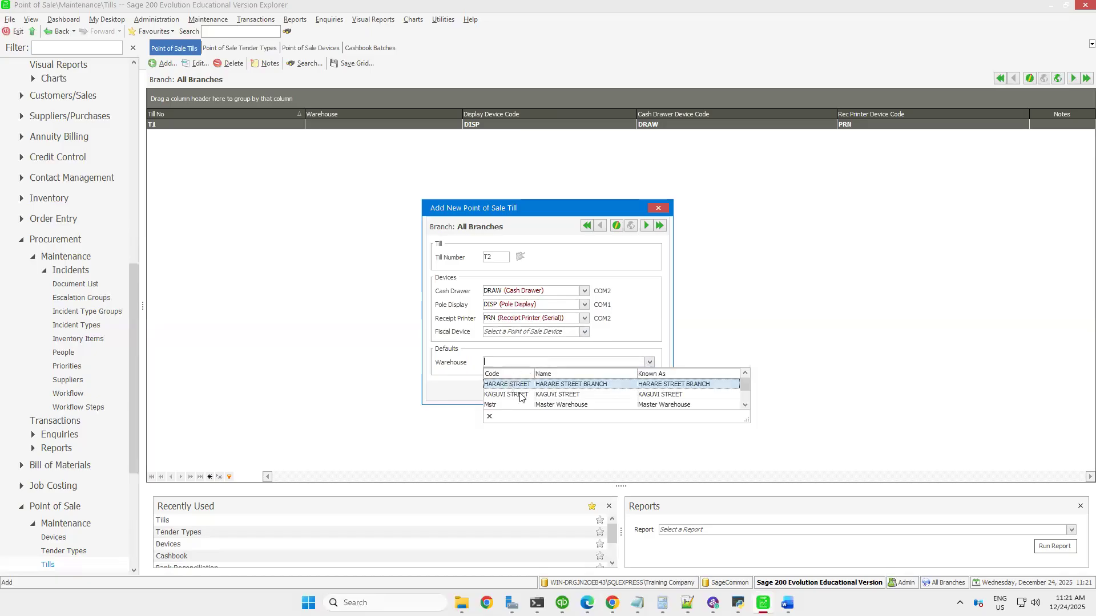
click(598, 390)
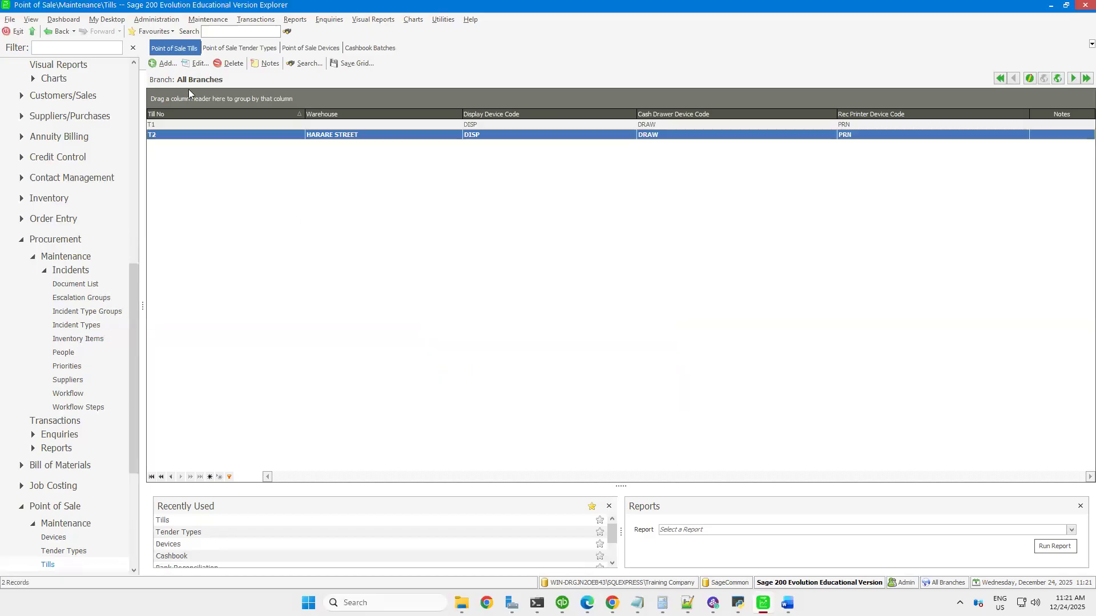
View the list of Point of Sale transaction types and their linked accounts
click(208, 19)
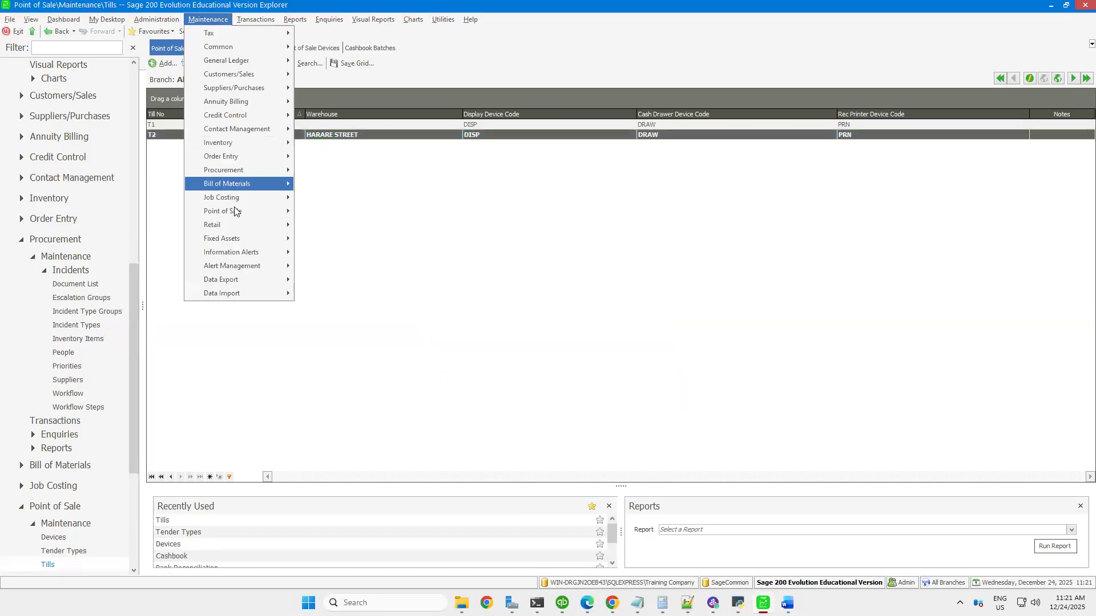
mouse_move(237, 211)
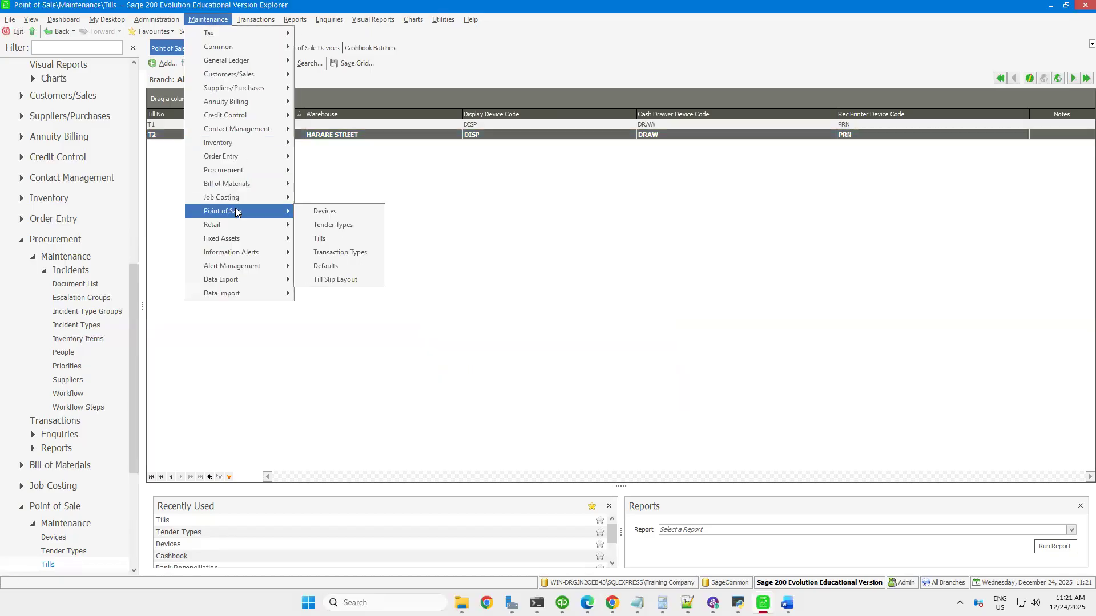
click(343, 255)
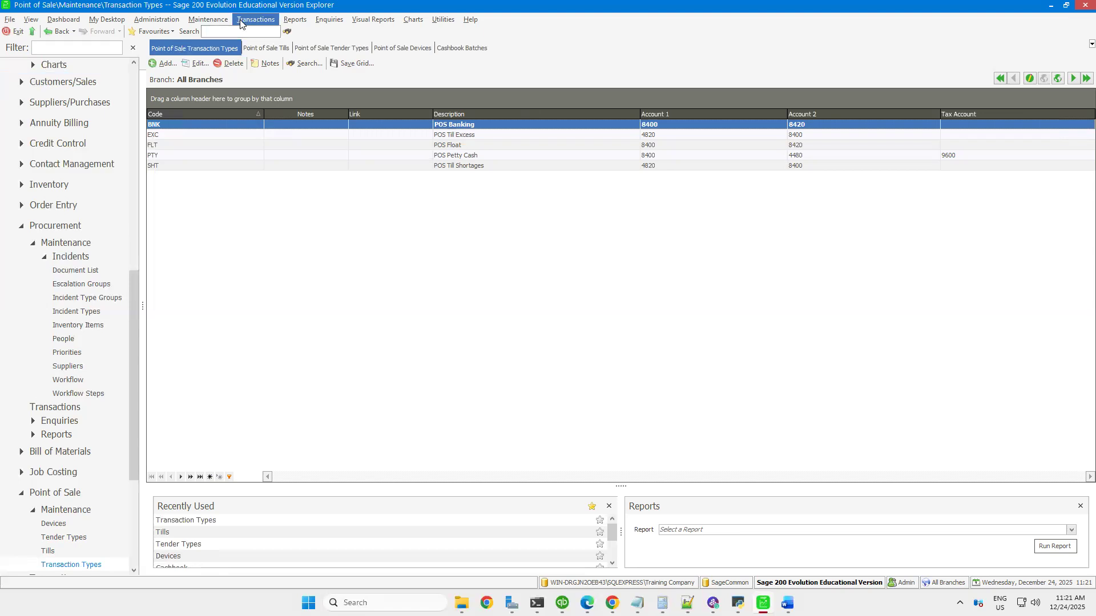
Review the general, sales and returns, and till transaction settings in the Point of Sale defaults
click(208, 18)
mouse_move(259, 215)
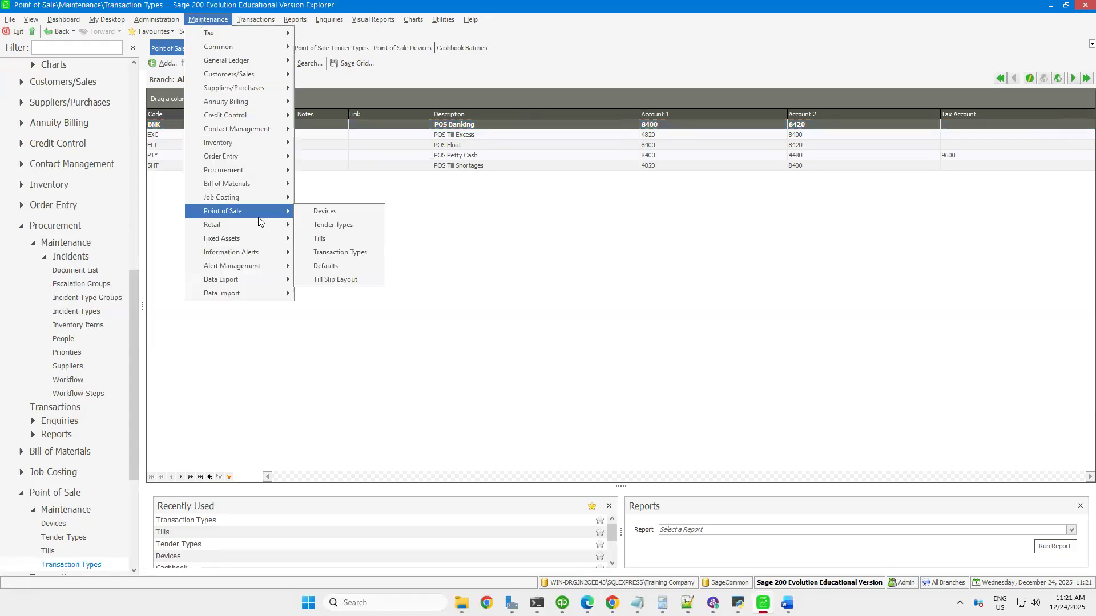
click(326, 266)
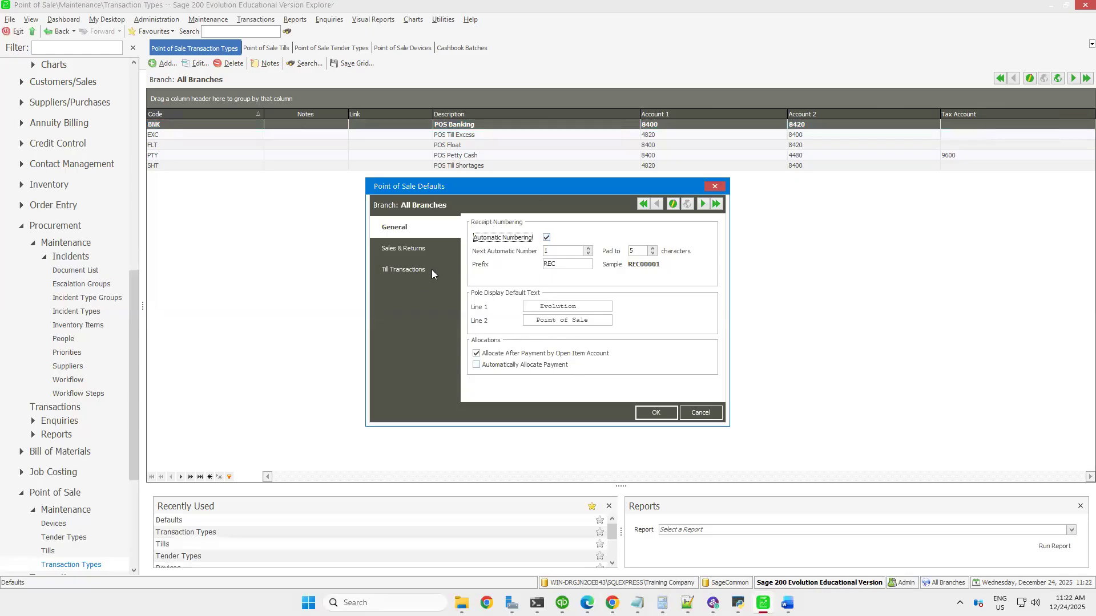
click(407, 250)
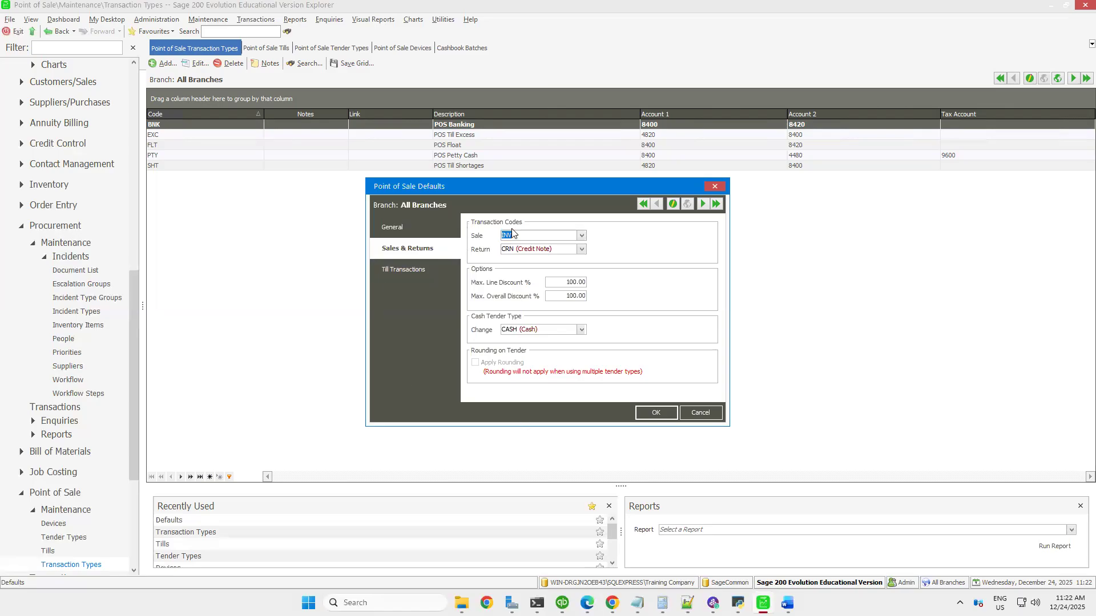
click(410, 271)
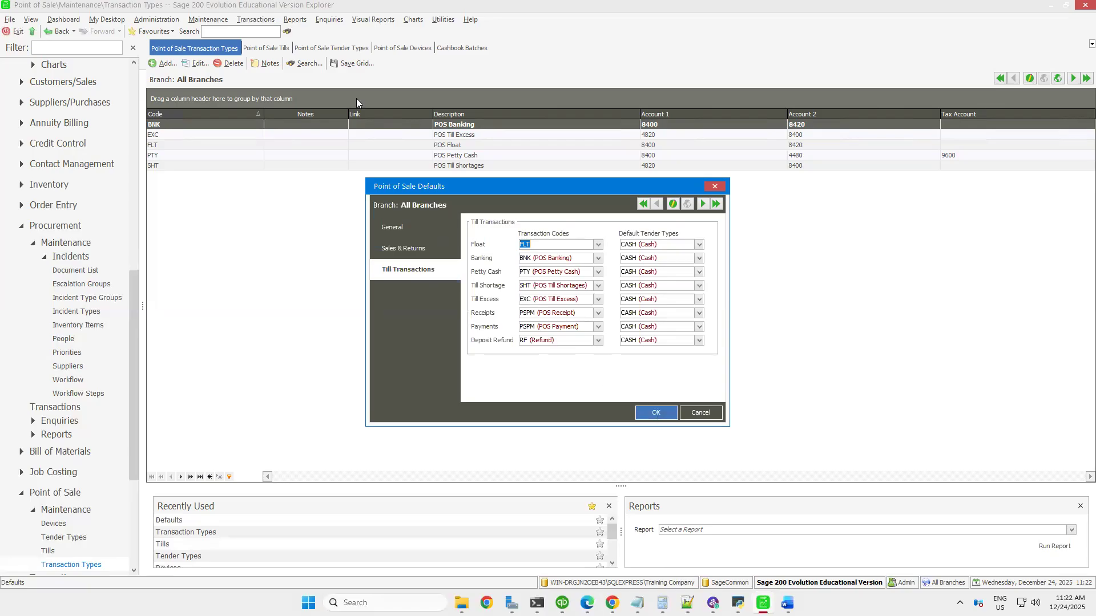
View the Inclusive Sale till slip layout for Point of Sale and close it
click(207, 19)
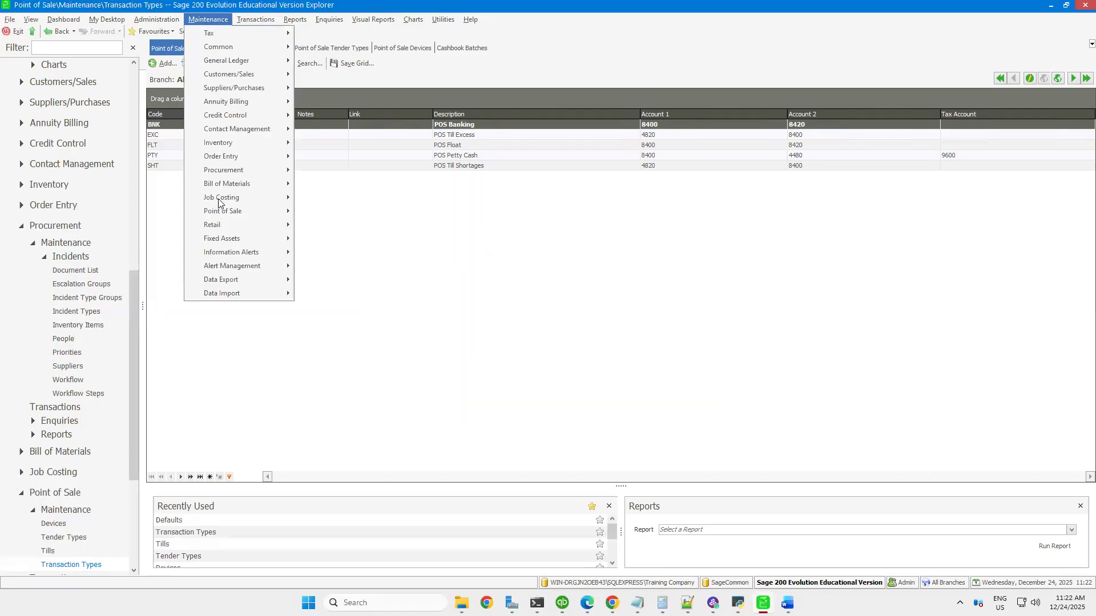
mouse_move(258, 211)
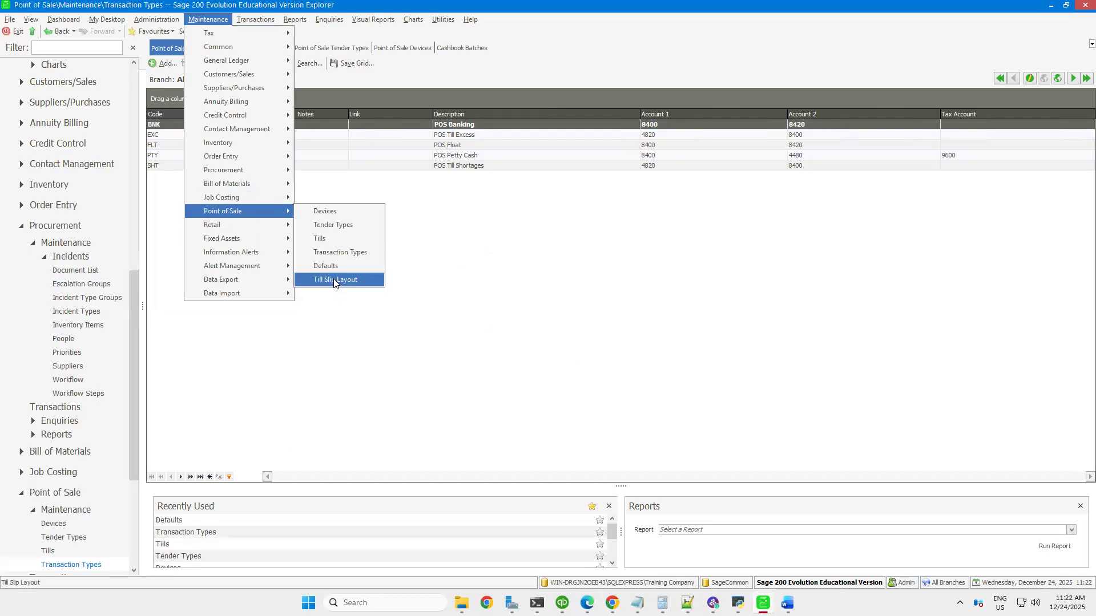
click(333, 280)
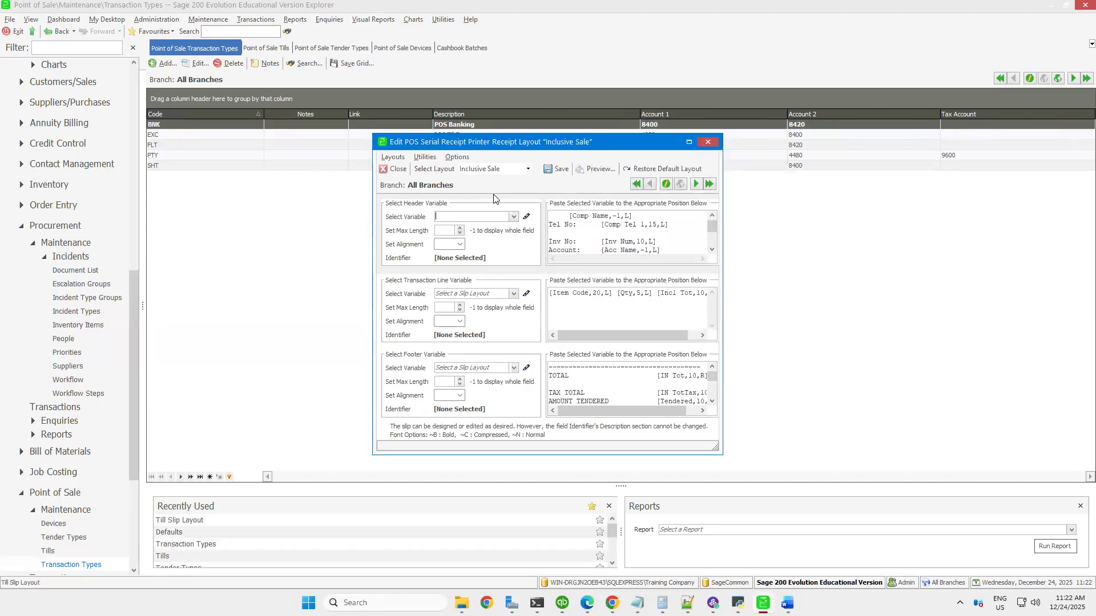
click(712, 146)
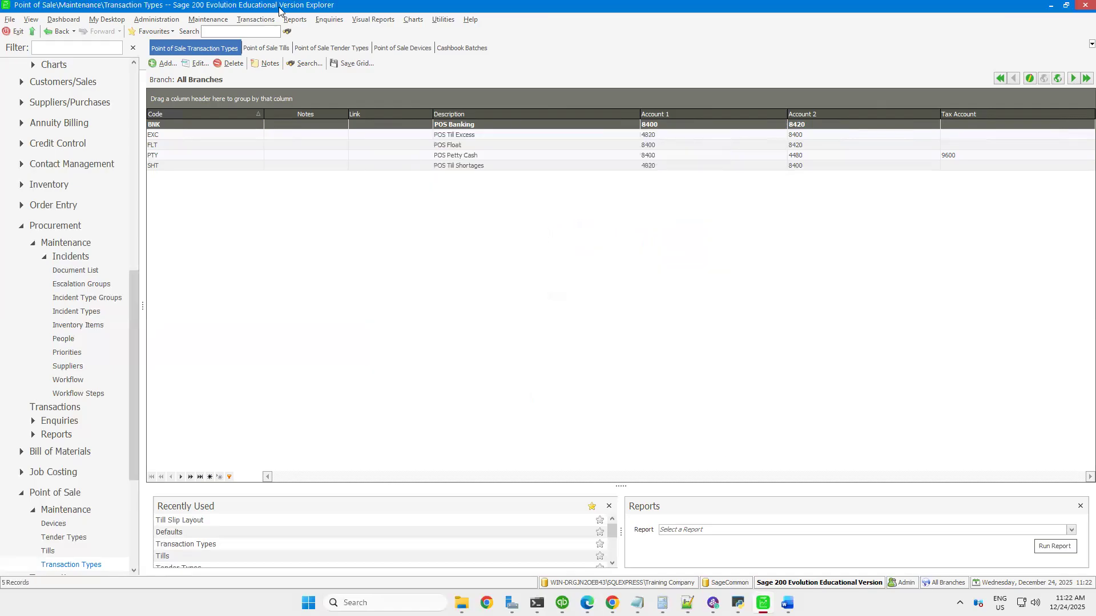
View the tills available for Point of Sale sales and close the till selection
click(251, 21)
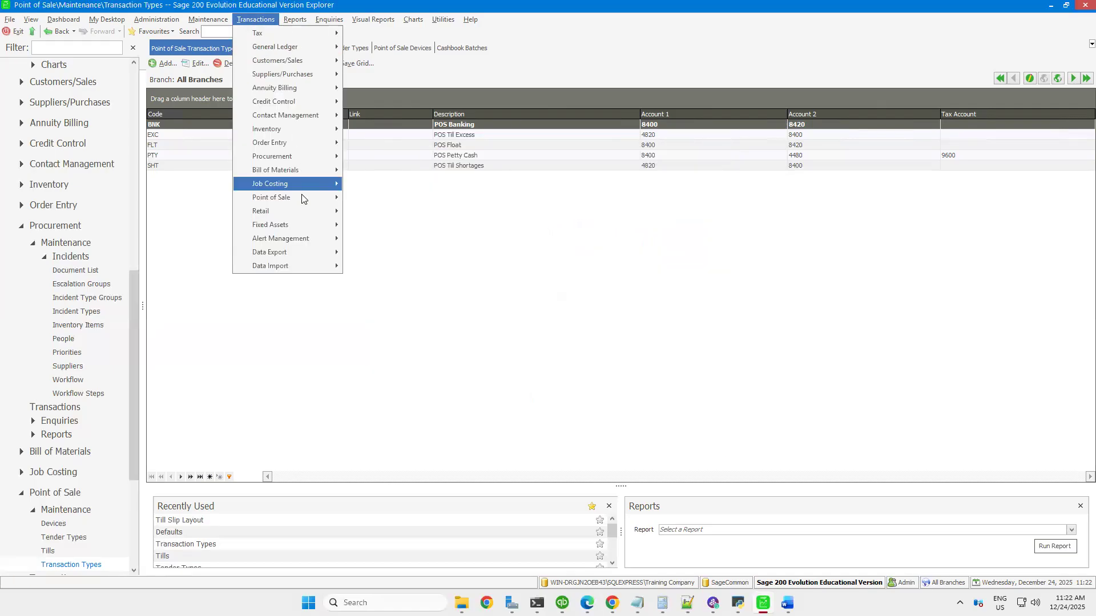
mouse_move(302, 198)
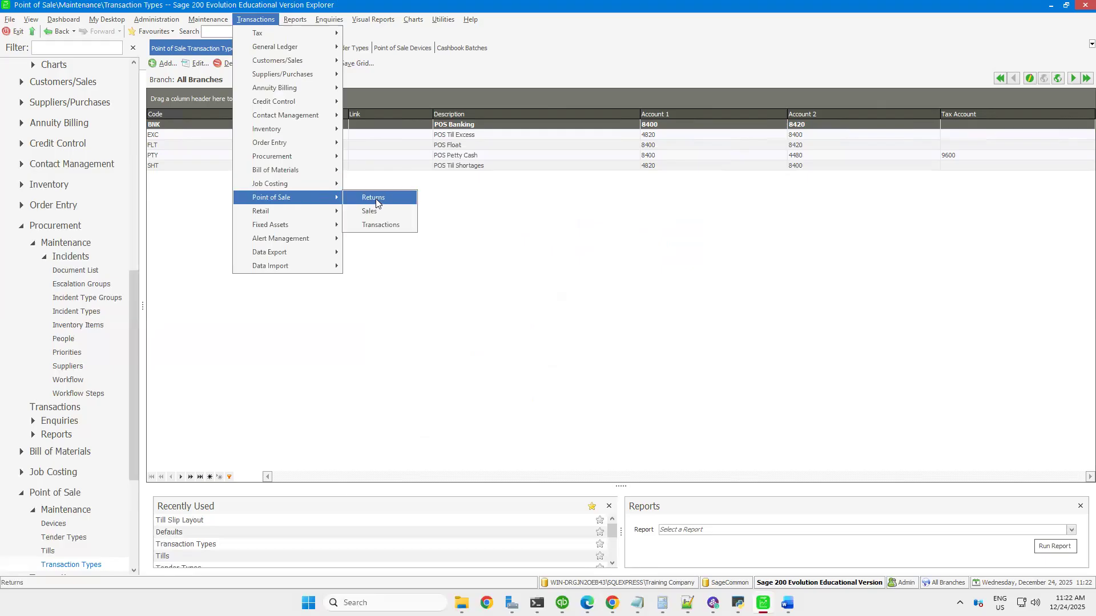
click(370, 211)
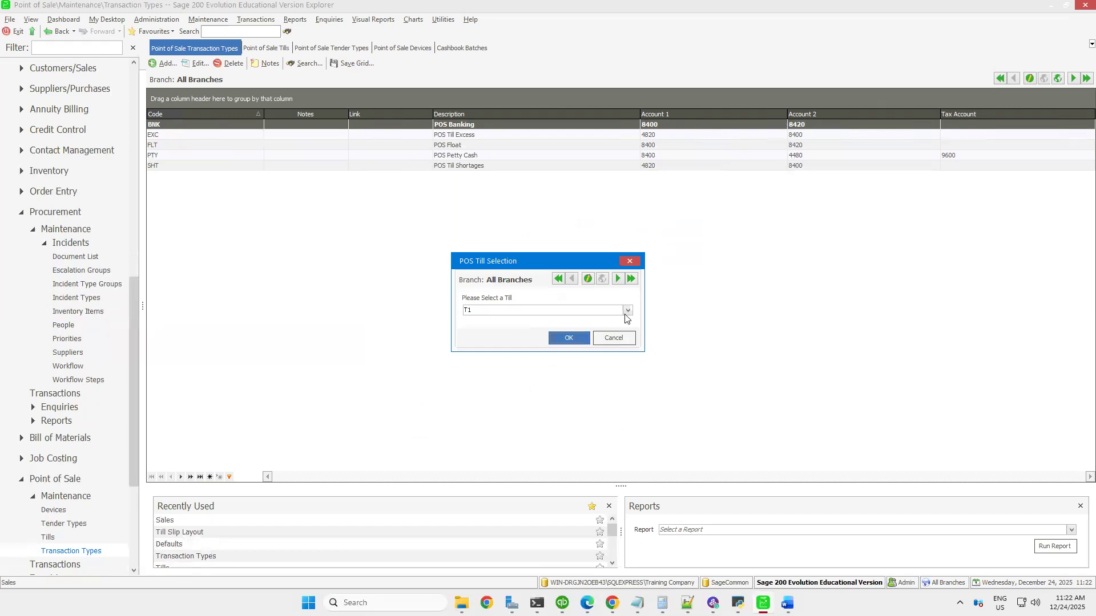
click(626, 310)
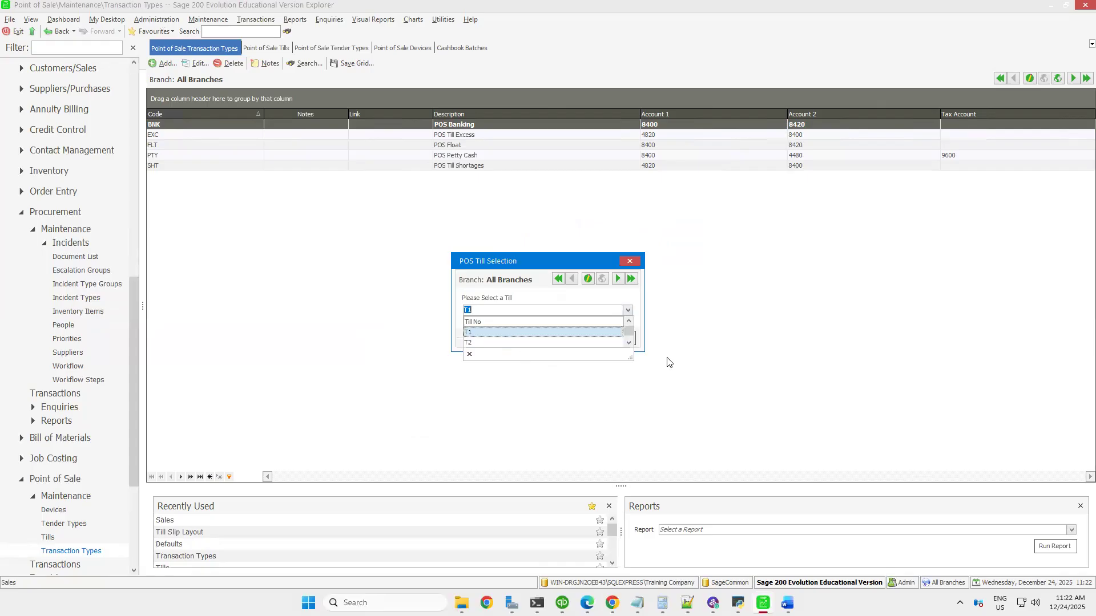
click(628, 262)
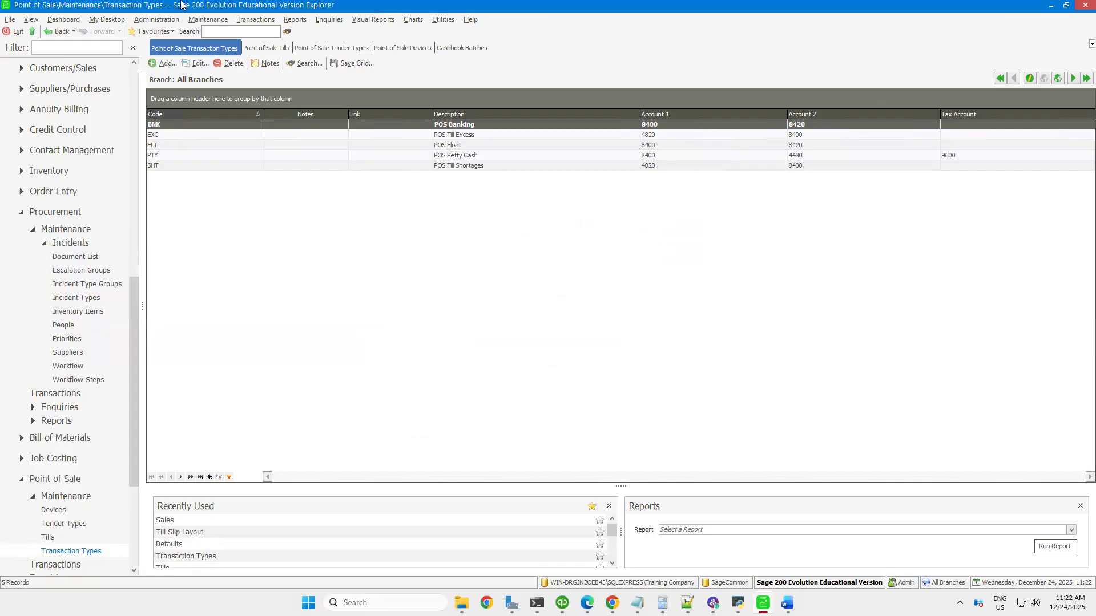
View the default till options in the Retail/Point of Sale settings of a new agent, and close the form without saving
click(150, 22)
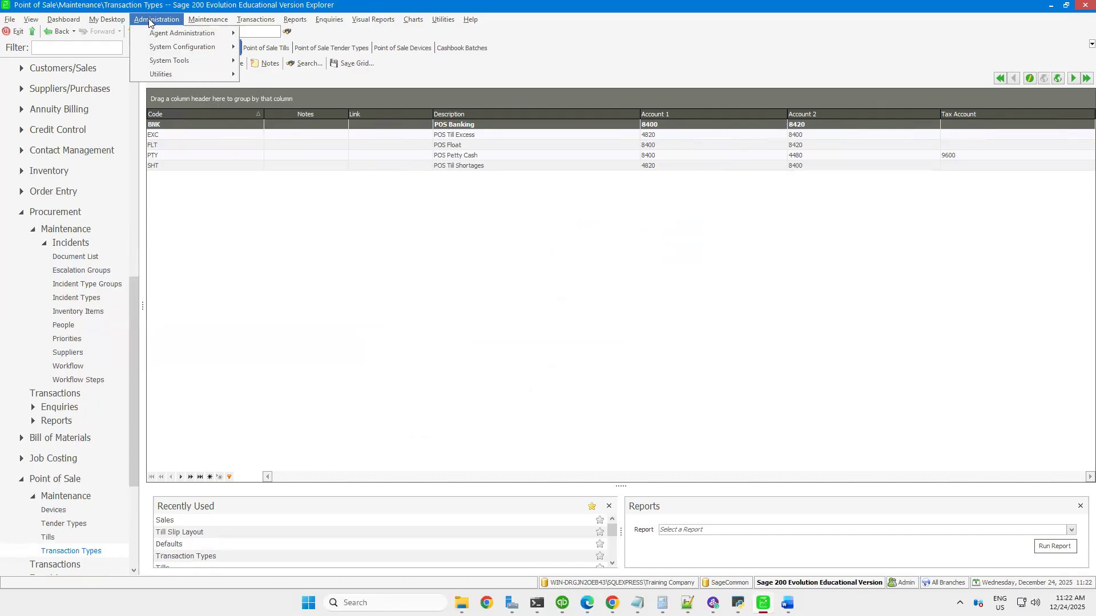
mouse_move(174, 34)
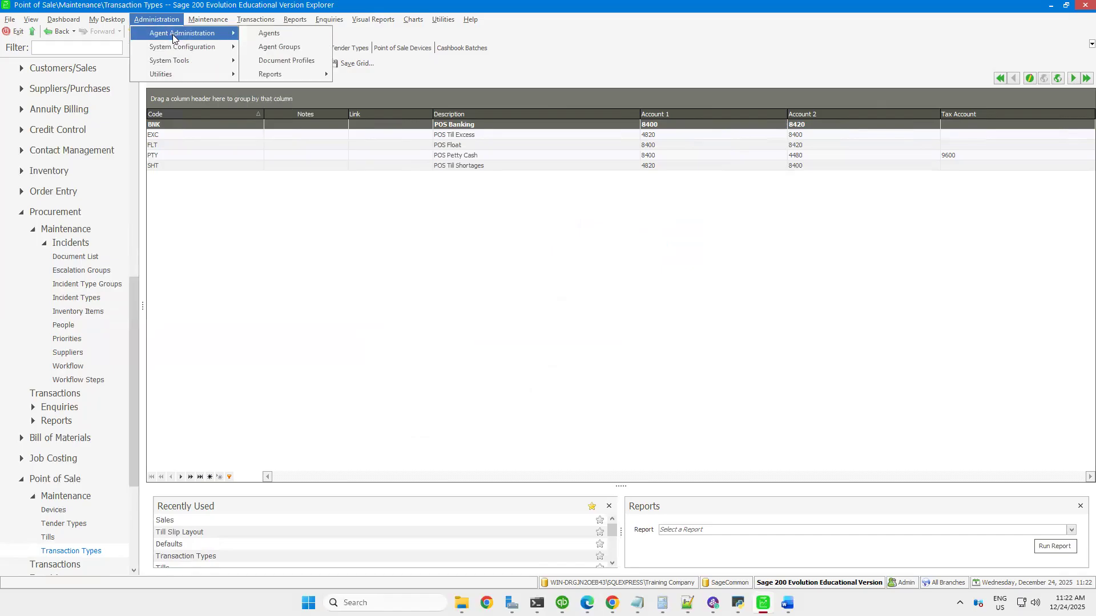
click(281, 34)
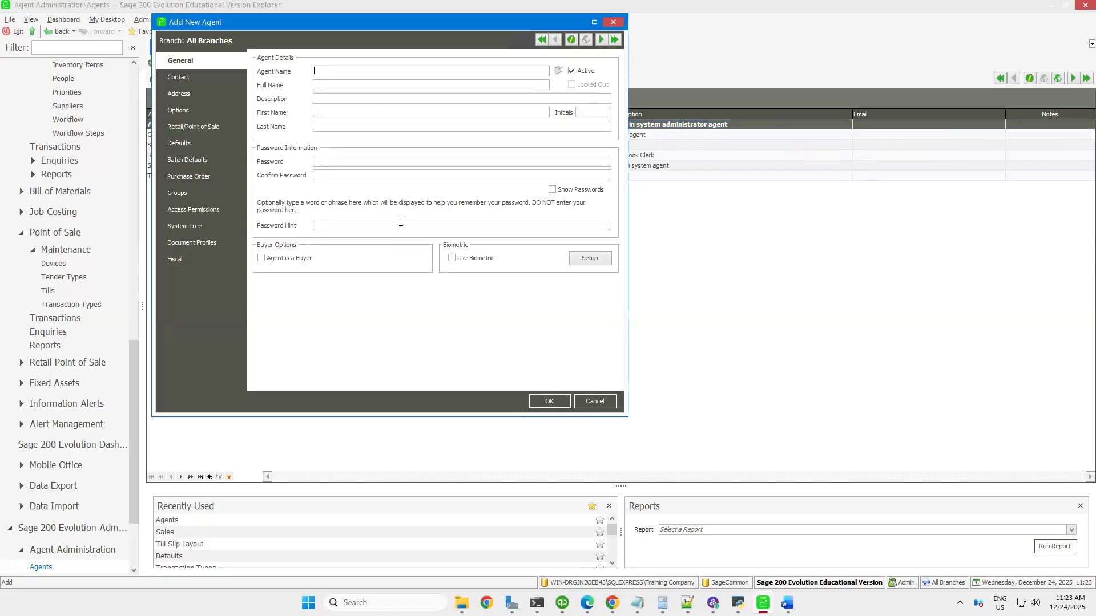
click(188, 130)
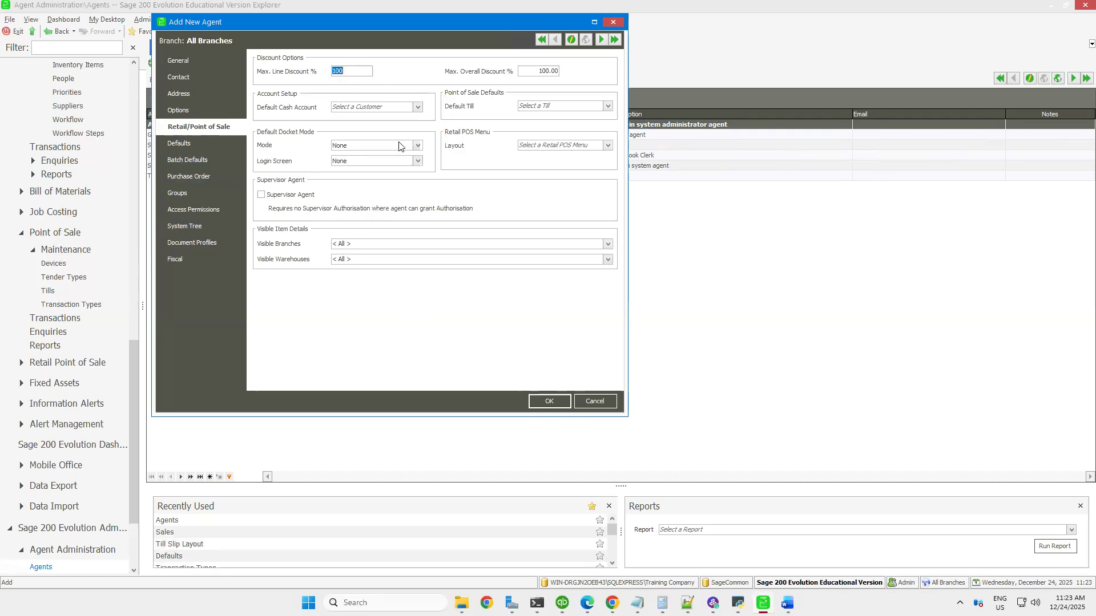
click(608, 107)
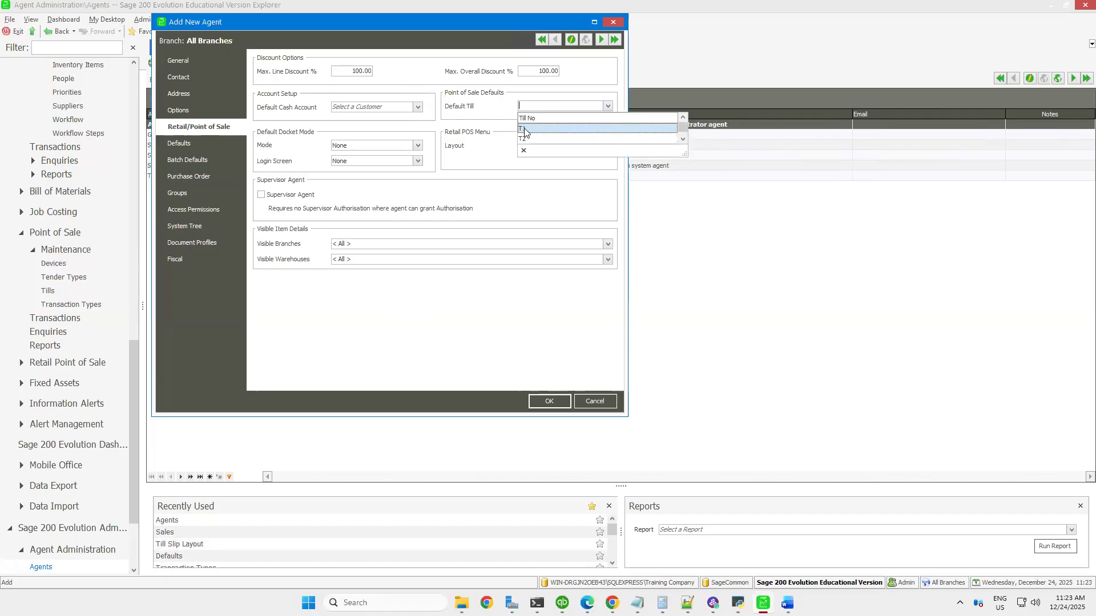
click(613, 22)
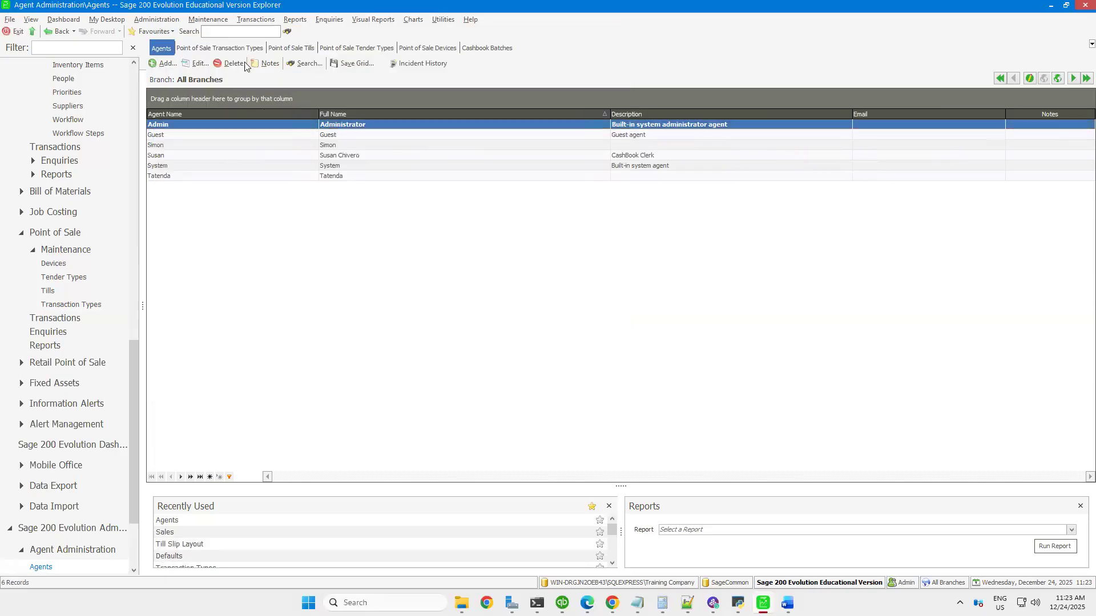
Start a new Point of Sale sale on till T2
click(255, 19)
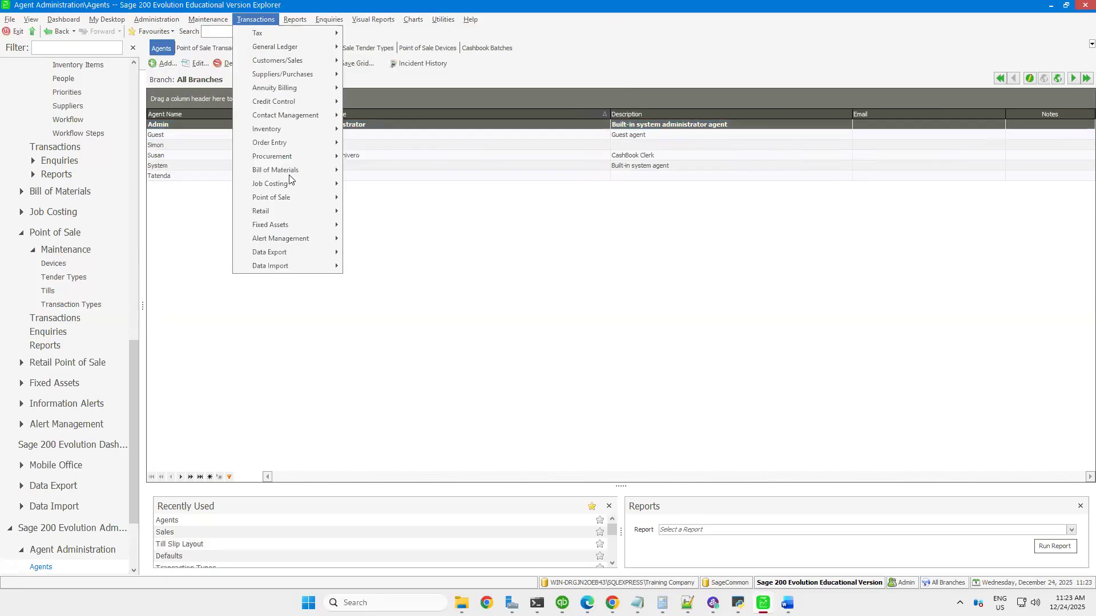
mouse_move(294, 197)
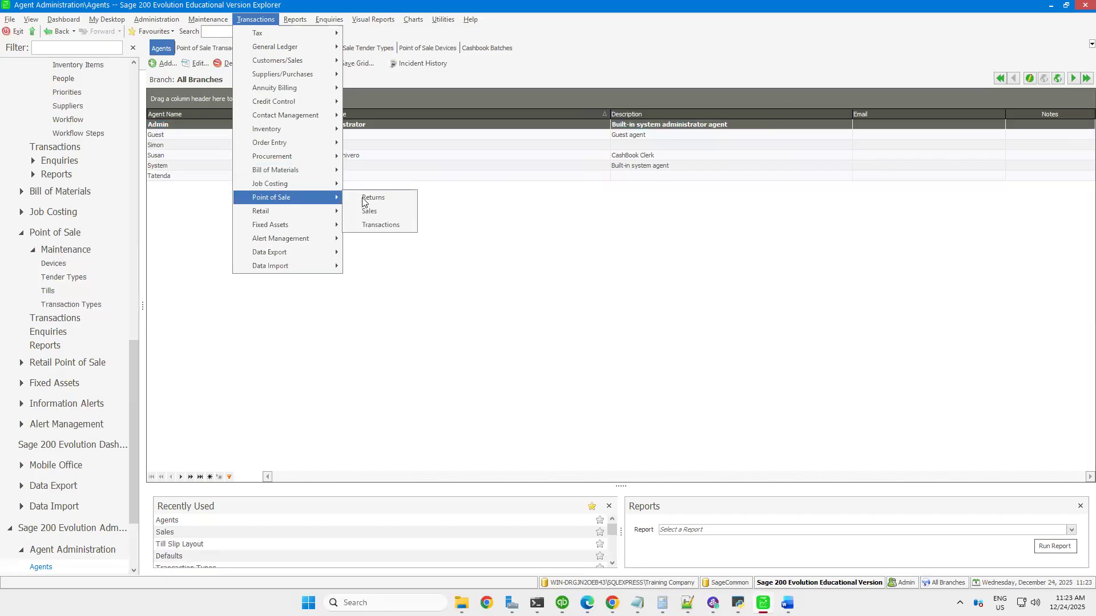
click(369, 212)
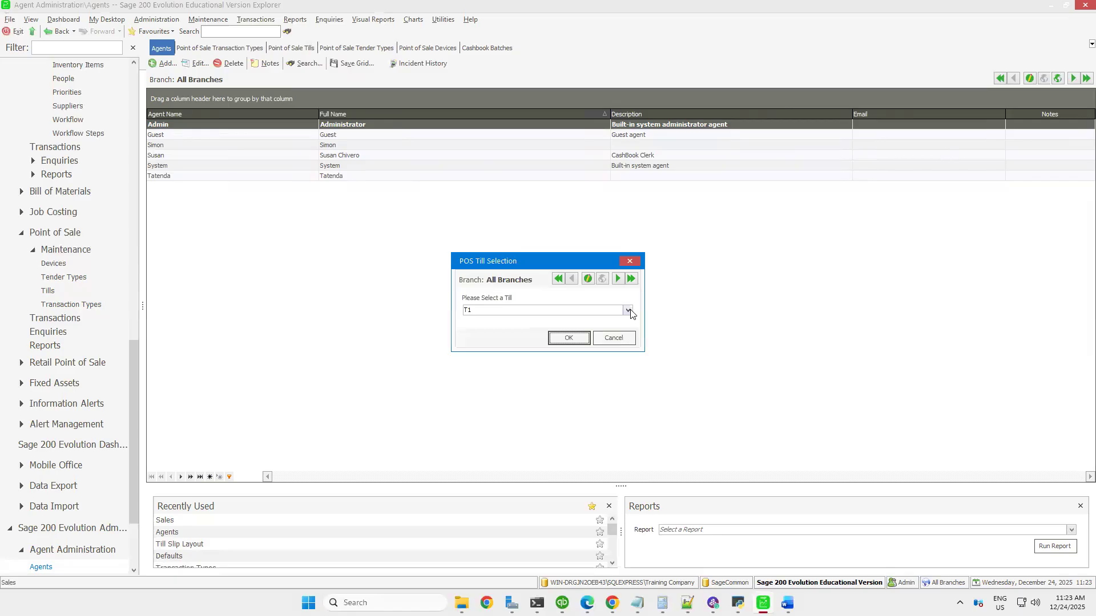
click(628, 311)
click(469, 343)
click(561, 338)
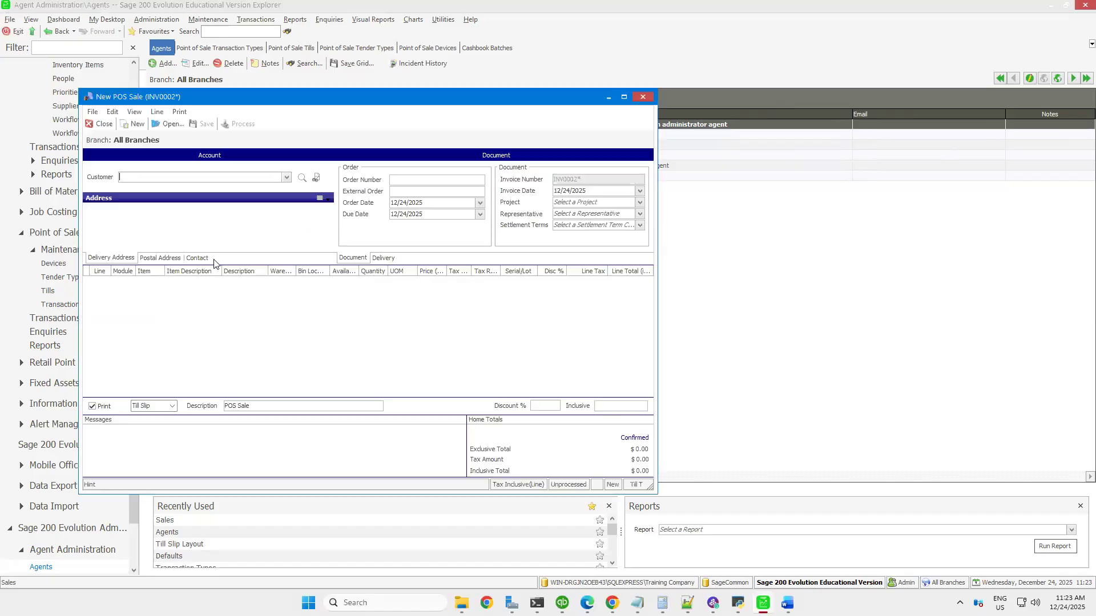
Select the CASH SALES customer for the new POS sale and close the sale without processing it
drag(501, 105, 737, 104)
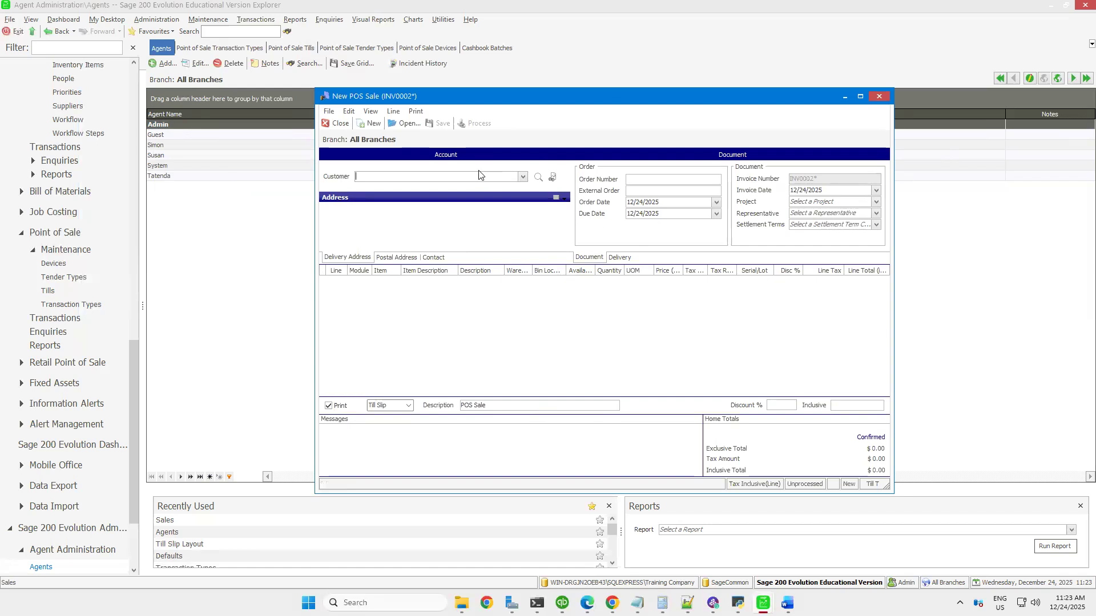
click(496, 179)
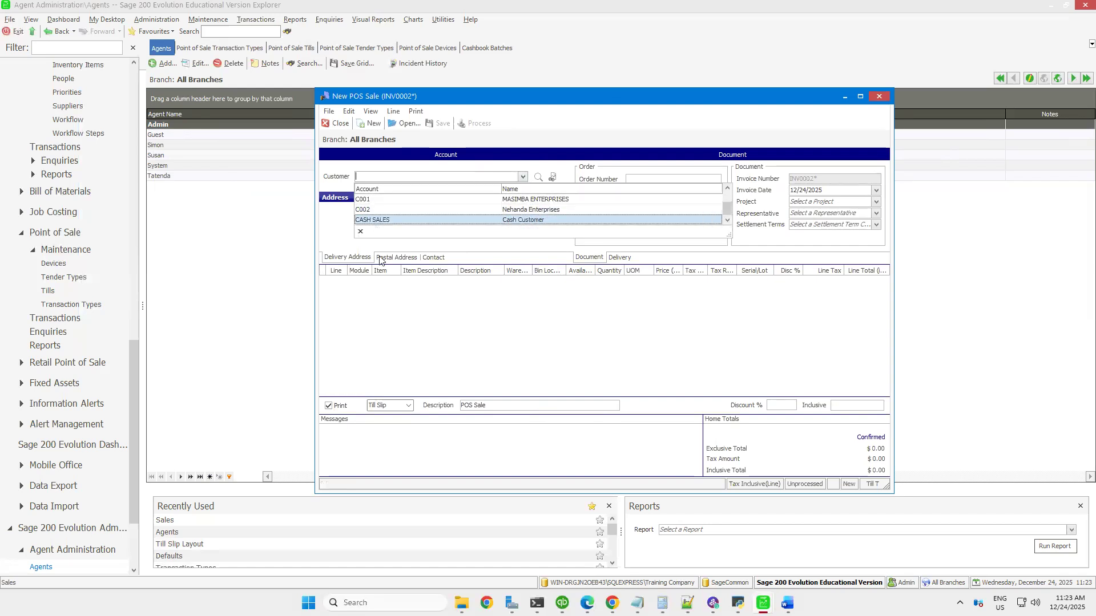
click(394, 220)
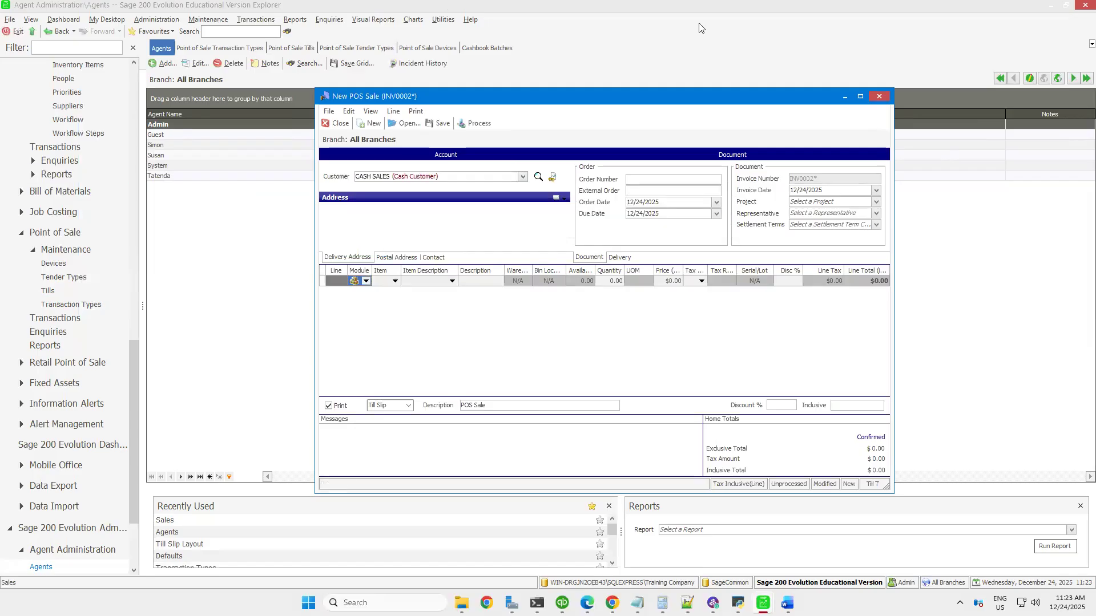
click(879, 96)
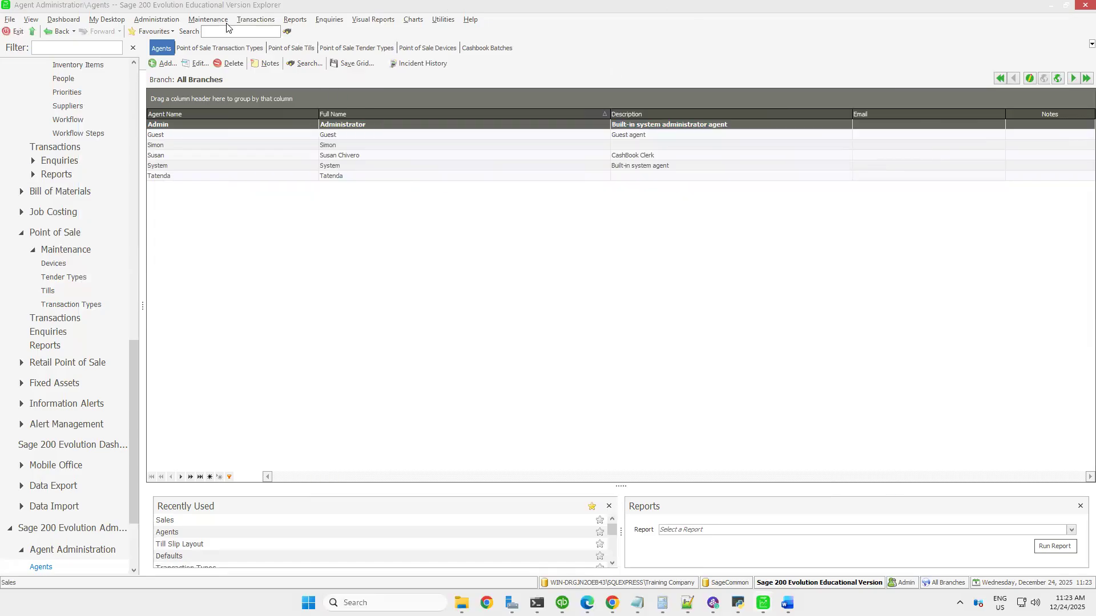
View the new Point of Sale return form and close it without entering a return
click(247, 21)
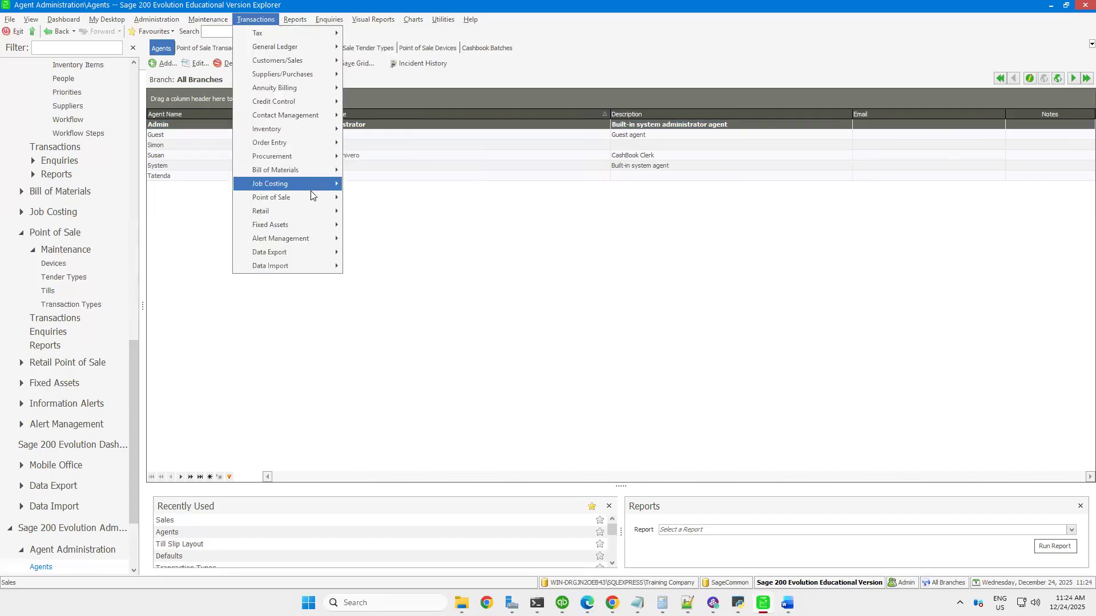
mouse_move(312, 198)
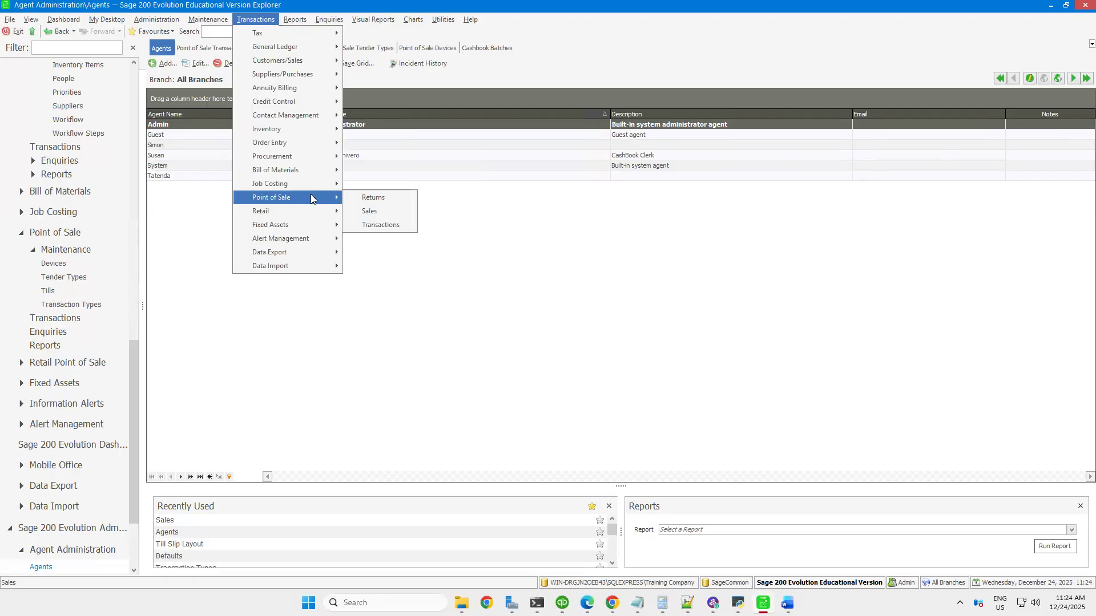
click(364, 199)
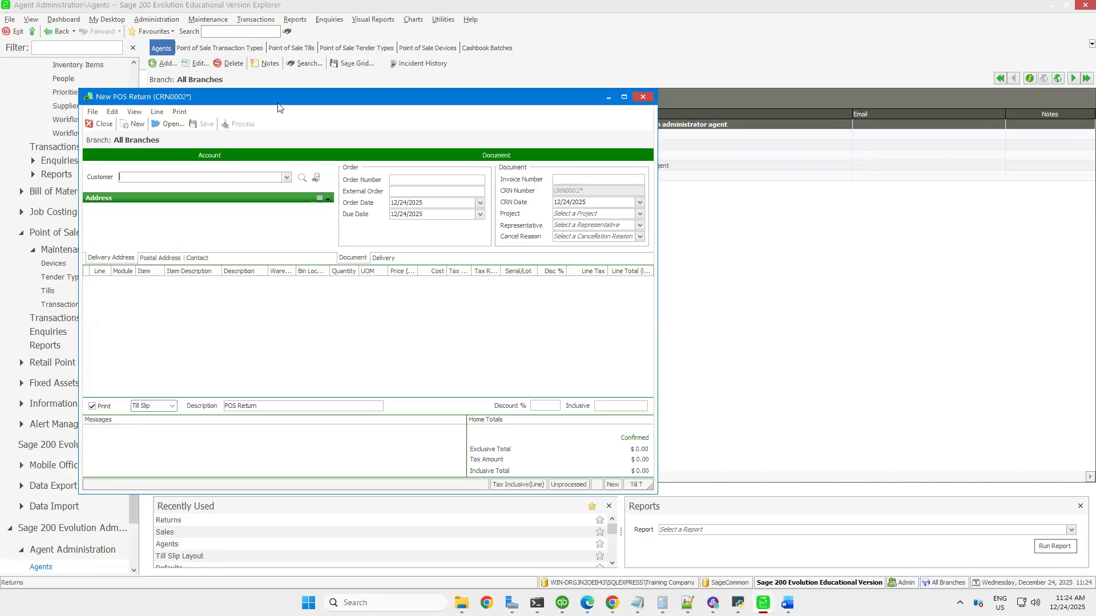
drag(281, 97, 404, 96)
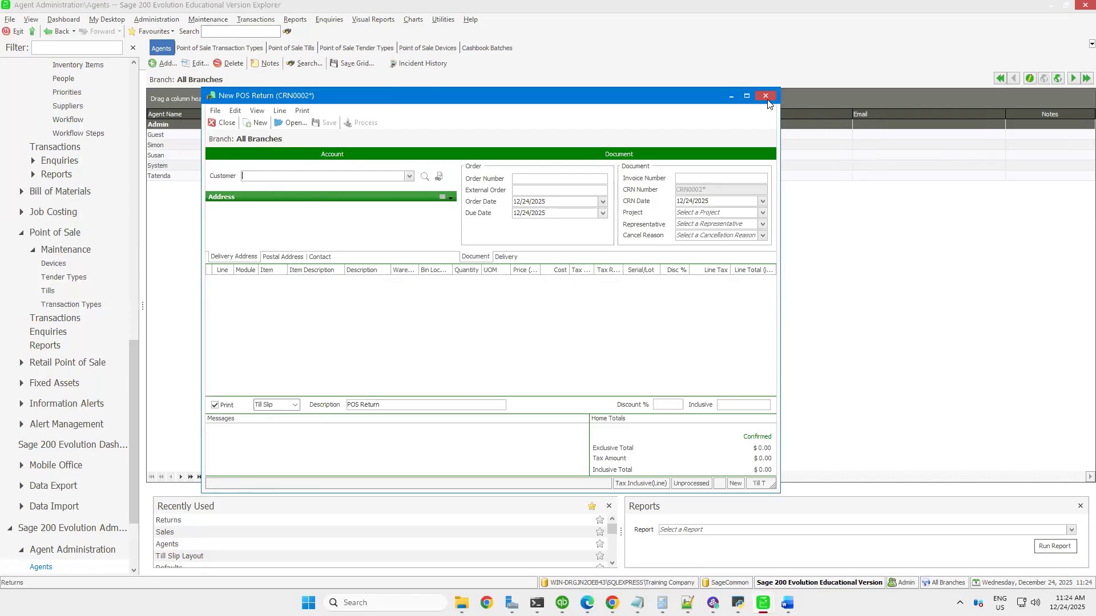
click(258, 20)
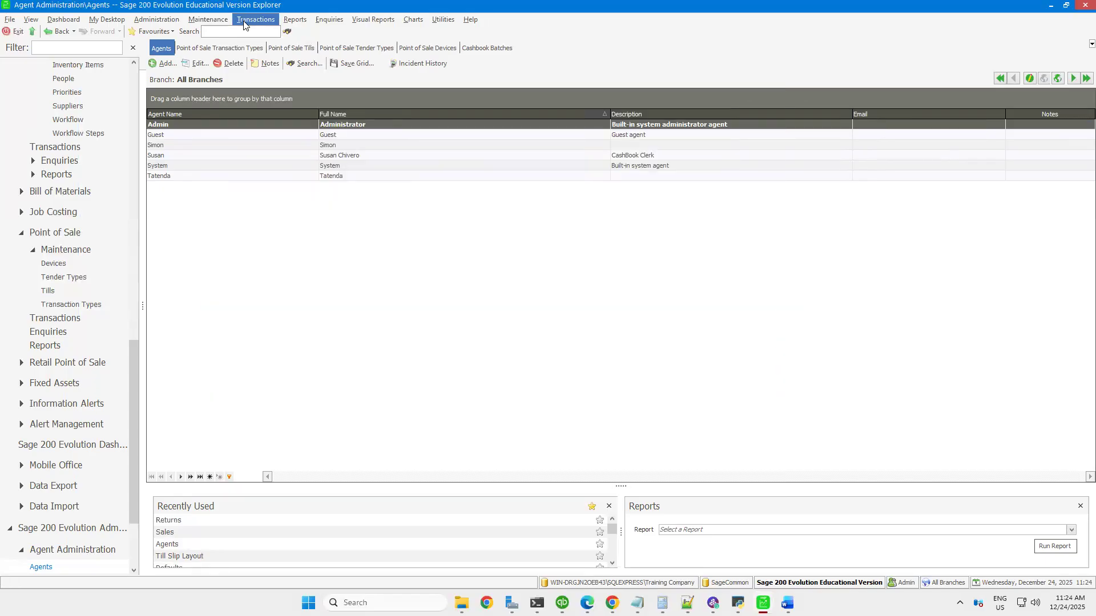
Start a Shortage till transaction in Point of Sale and cancel it without processing
click(254, 21)
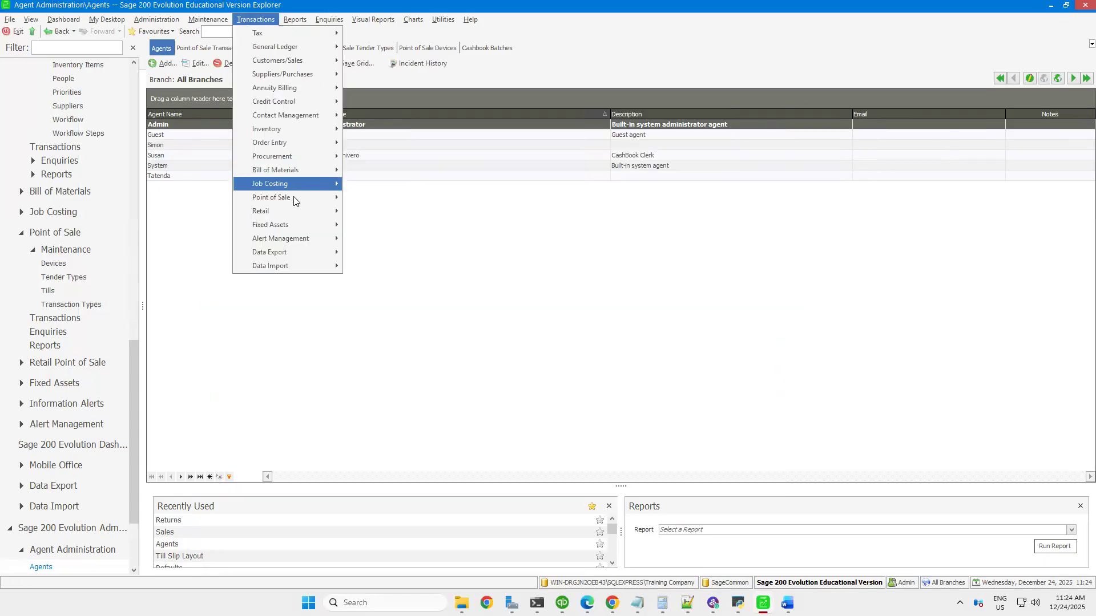
mouse_move(285, 197)
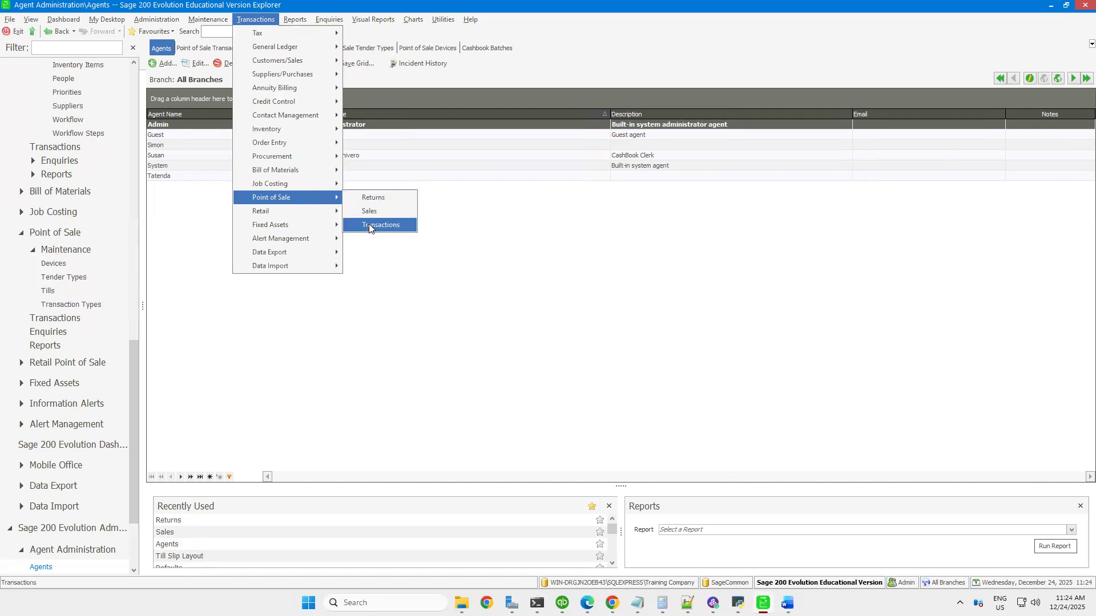
click(391, 224)
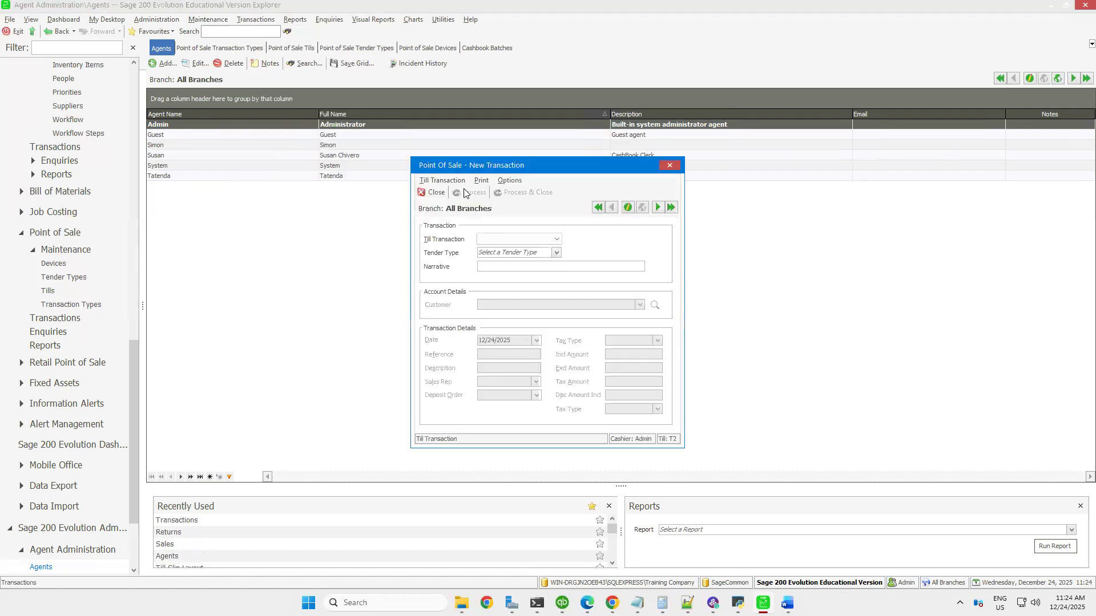
click(557, 242)
scroll(488, 260, down, 1)
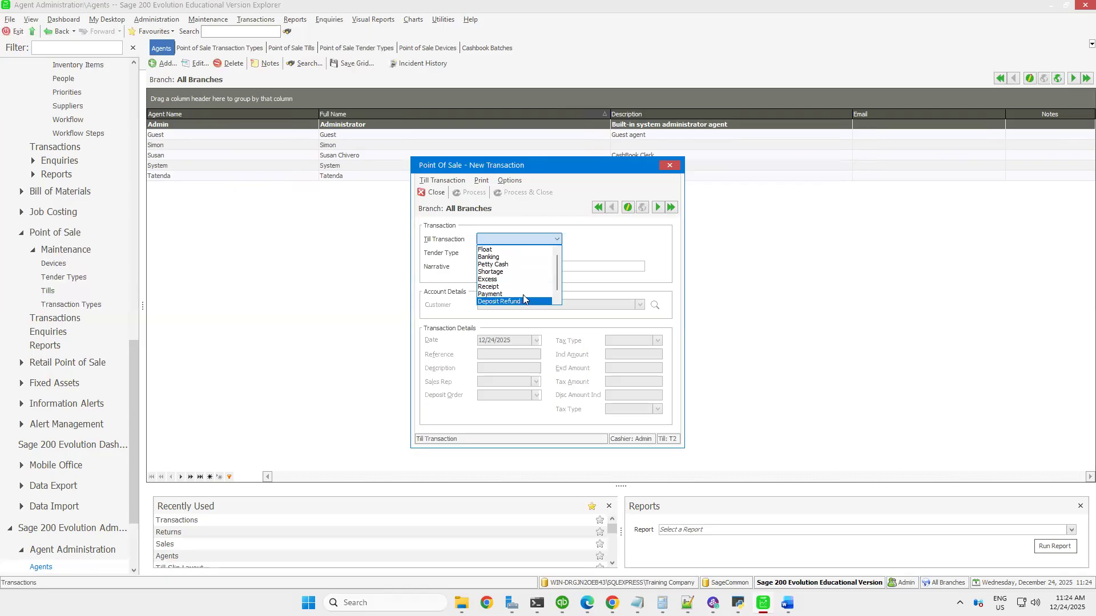
click(488, 272)
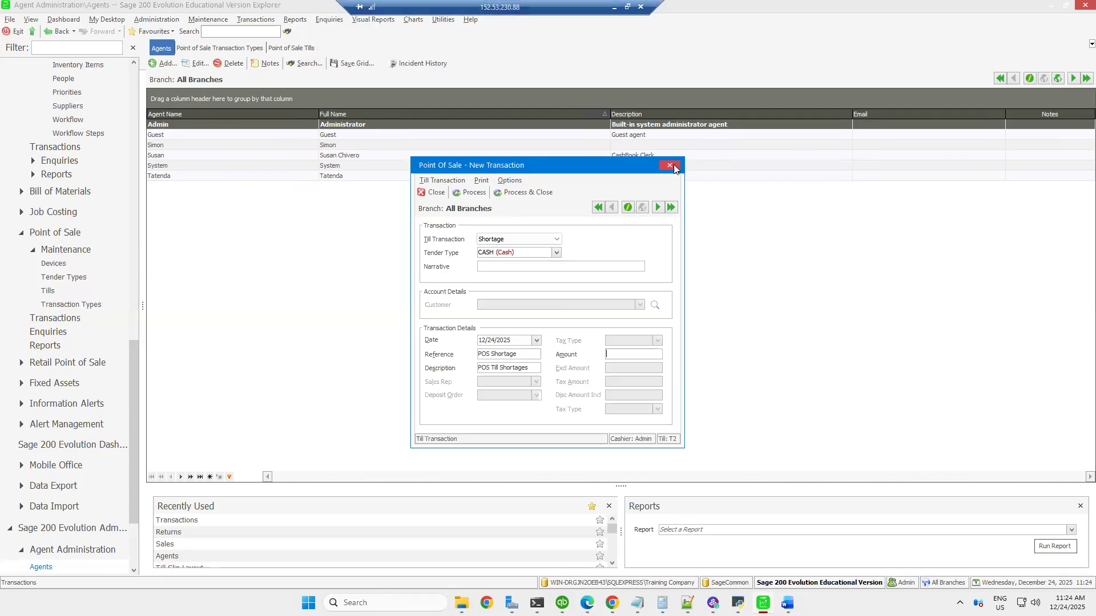
click(246, 32)
key(Escape)
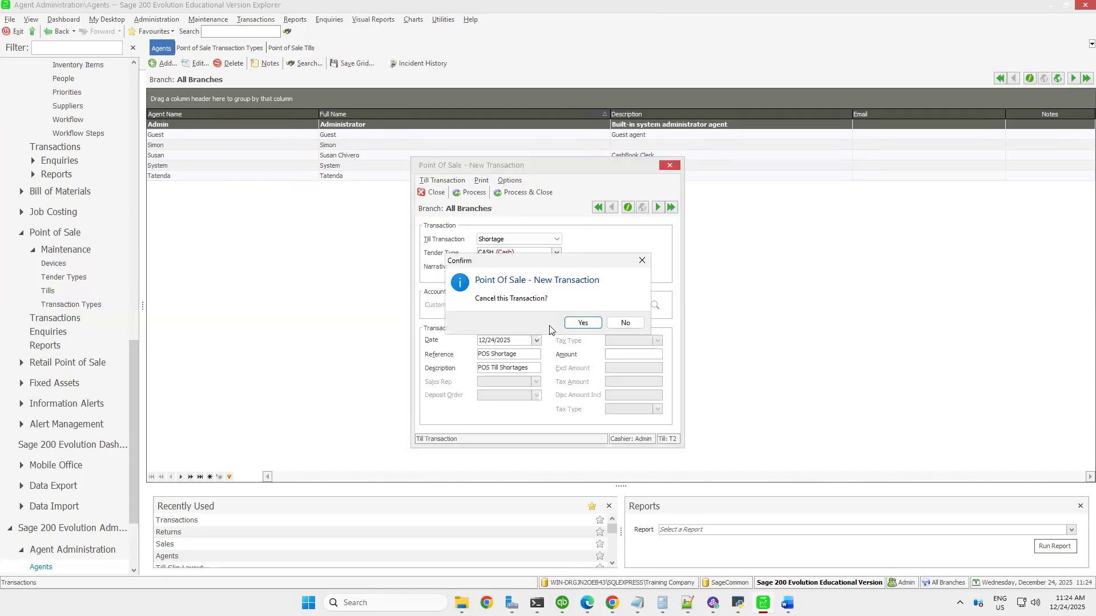
click(583, 323)
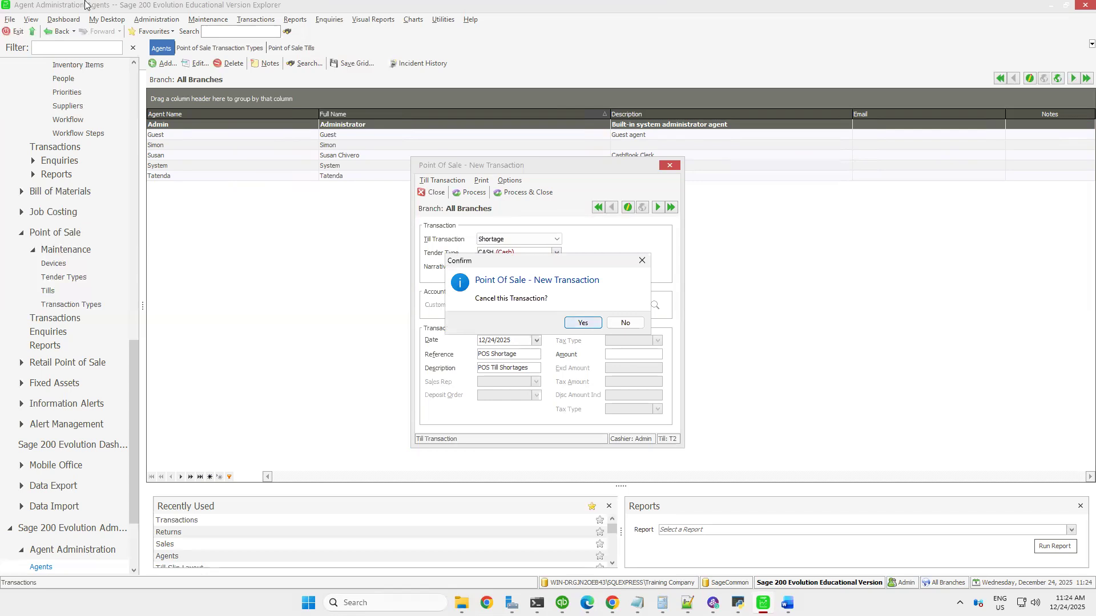
Review the till transaction codes and default tender types in the Point of Sale defaults, and close without changes
click(215, 20)
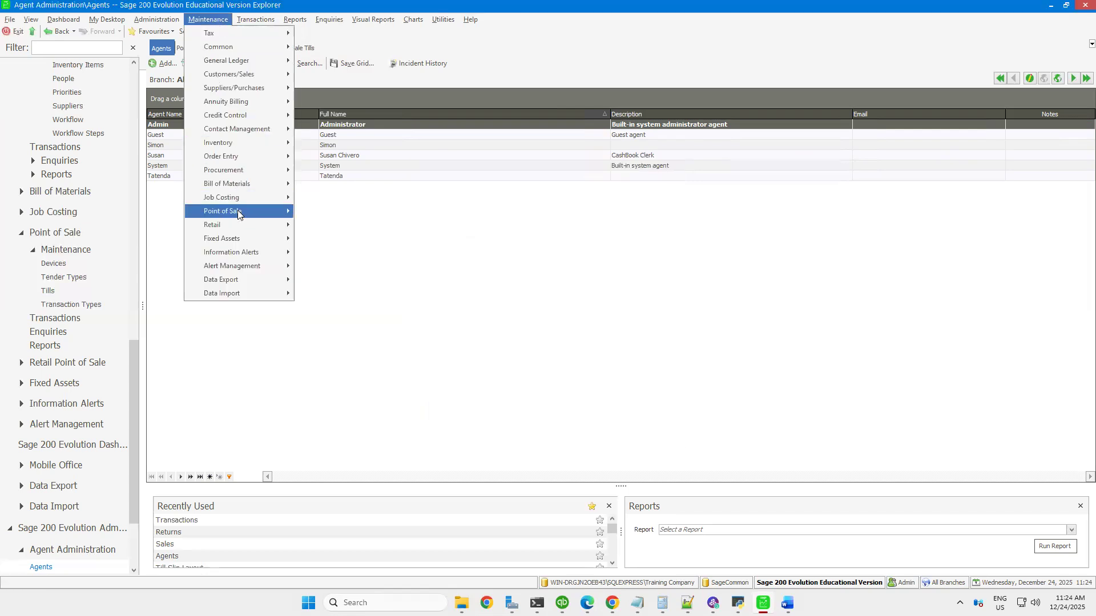
mouse_move(238, 213)
click(332, 266)
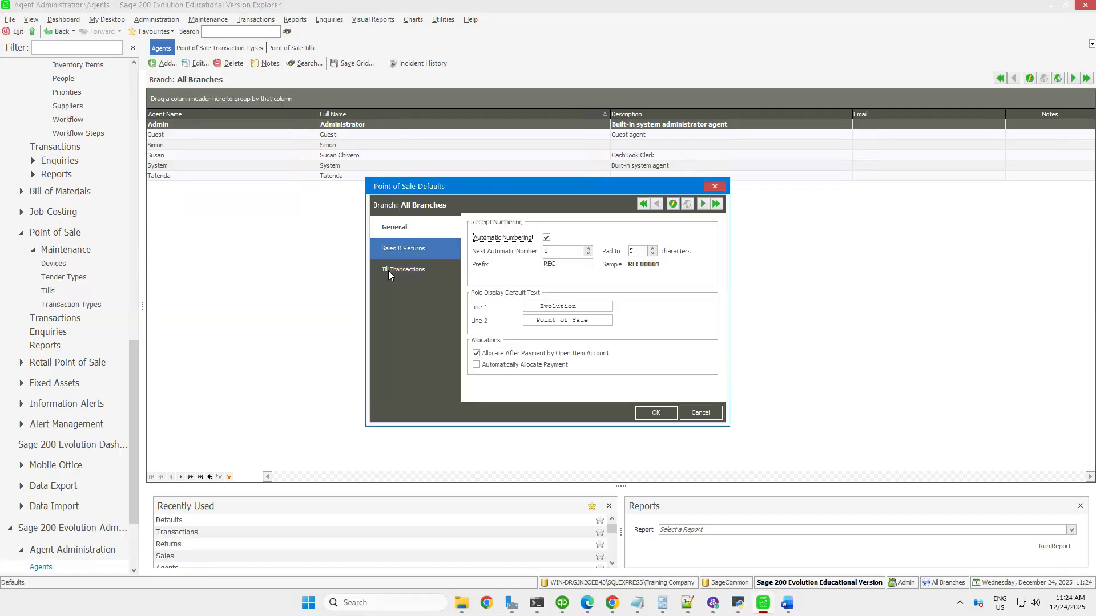
click(398, 272)
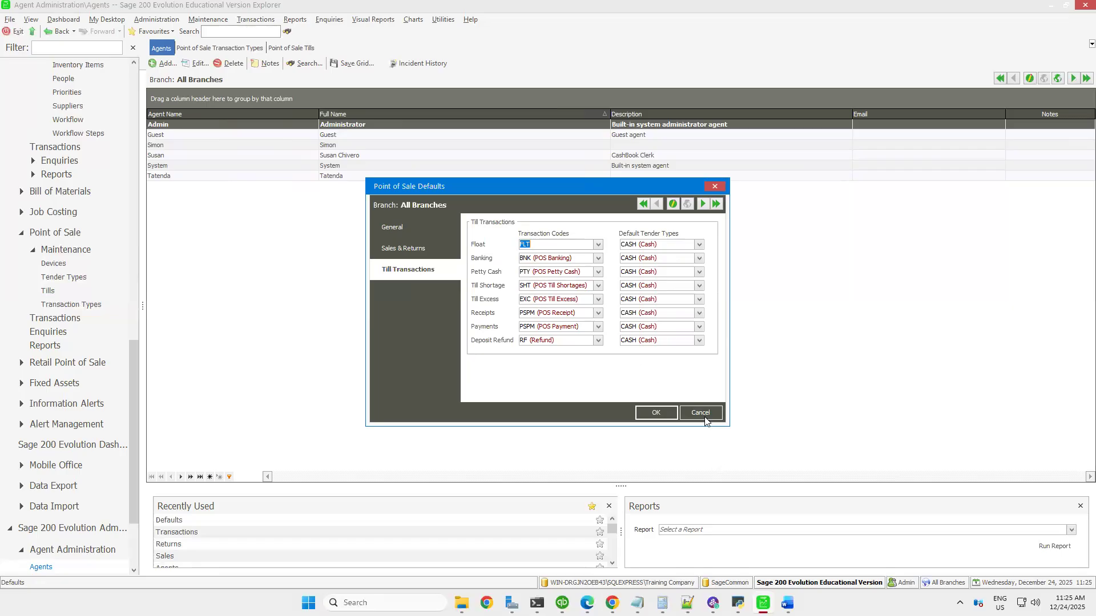
key(Escape)
View the till transaction types available for a new Point of Sale transaction and close the form without entering anything
click(256, 20)
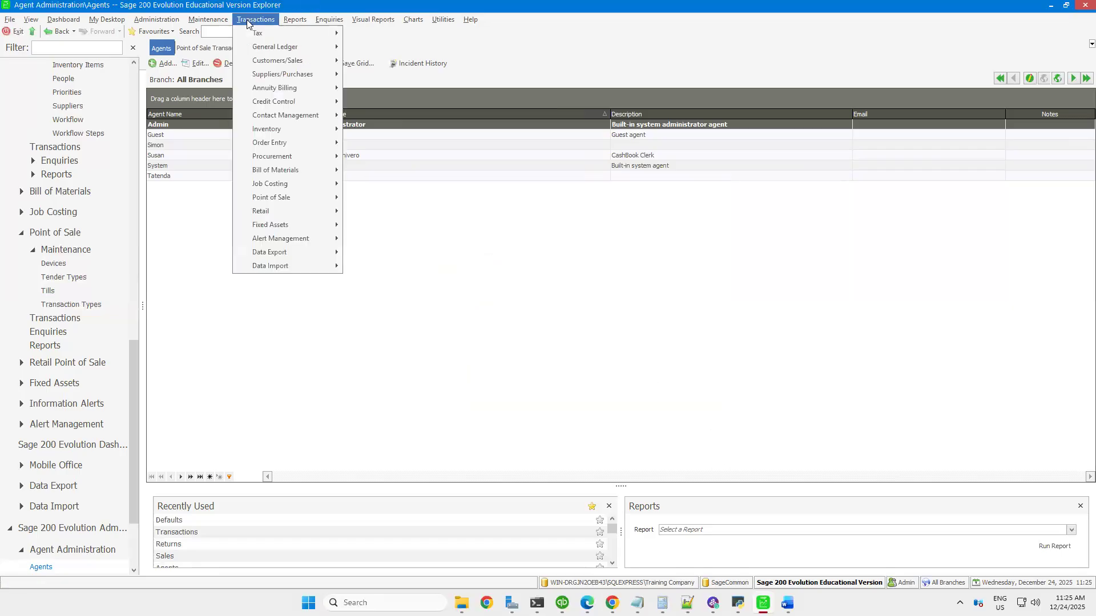
mouse_move(298, 200)
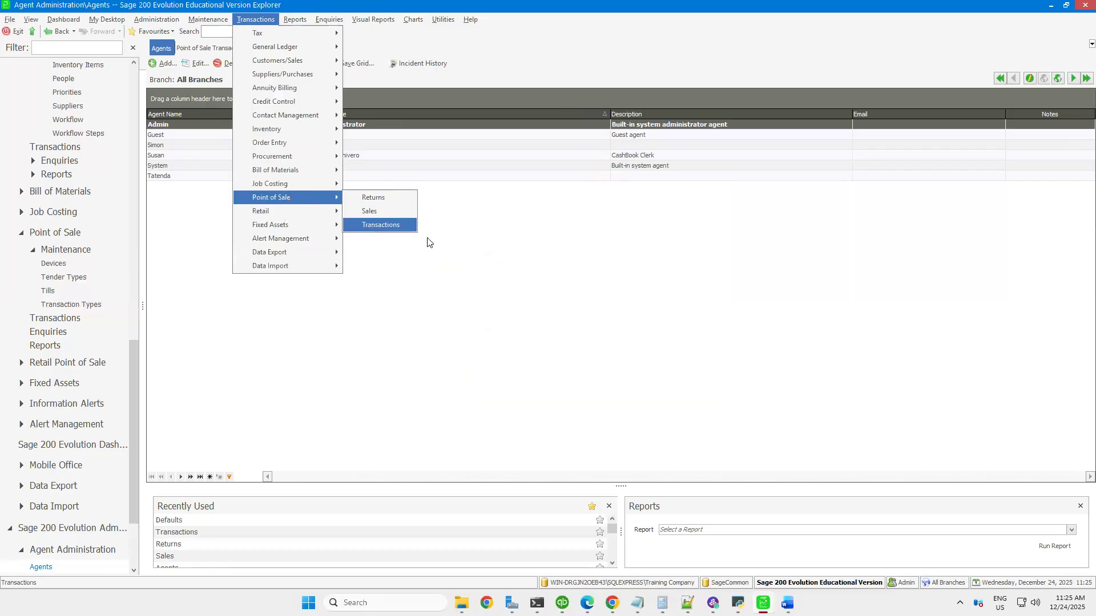
click(375, 224)
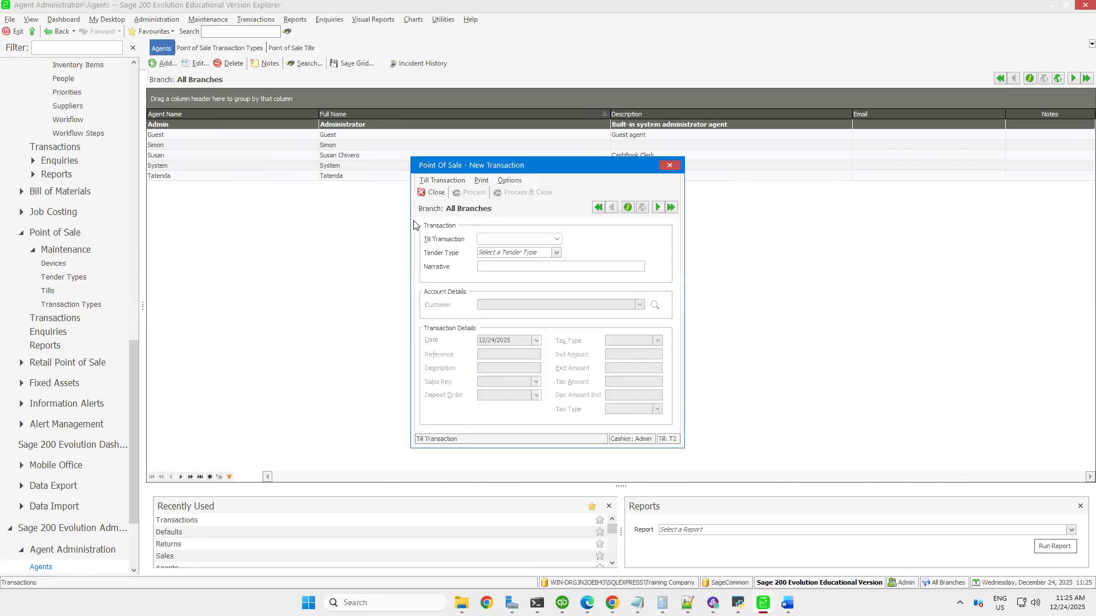
click(556, 239)
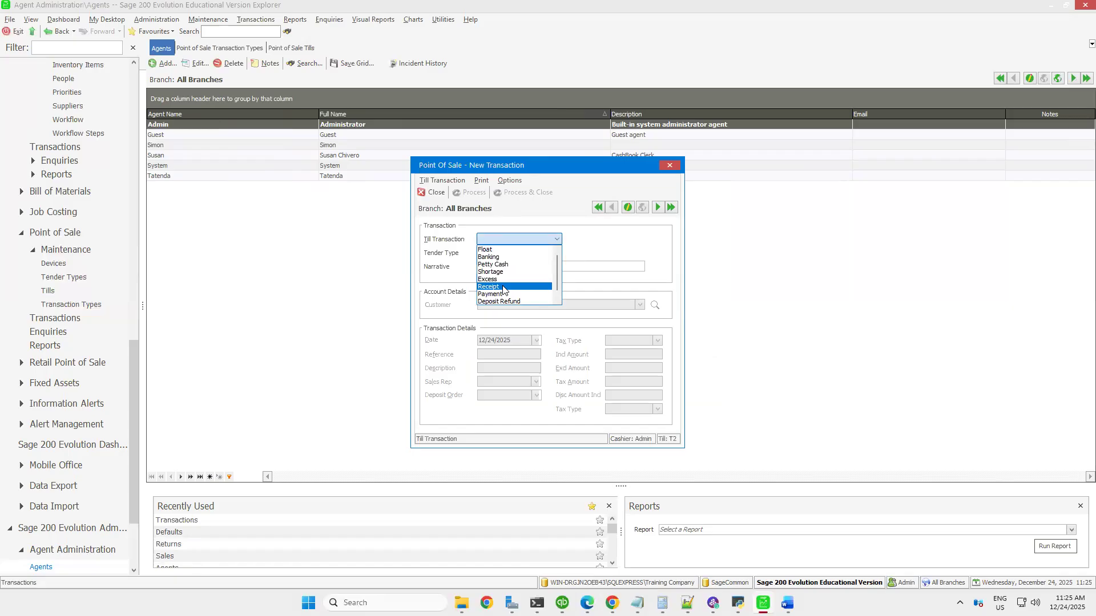
click(671, 166)
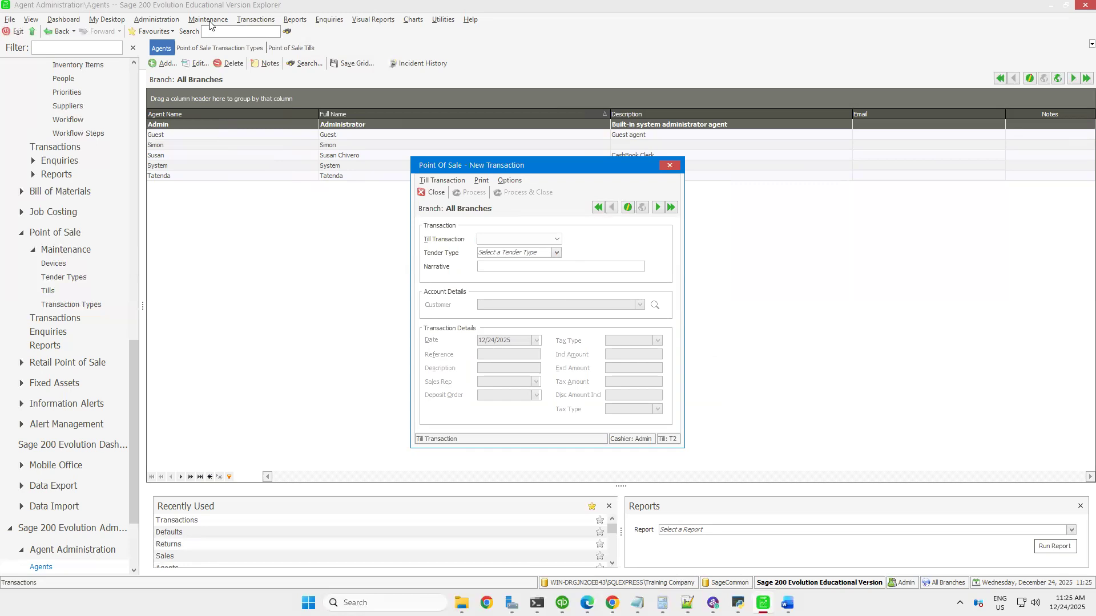
click(669, 167)
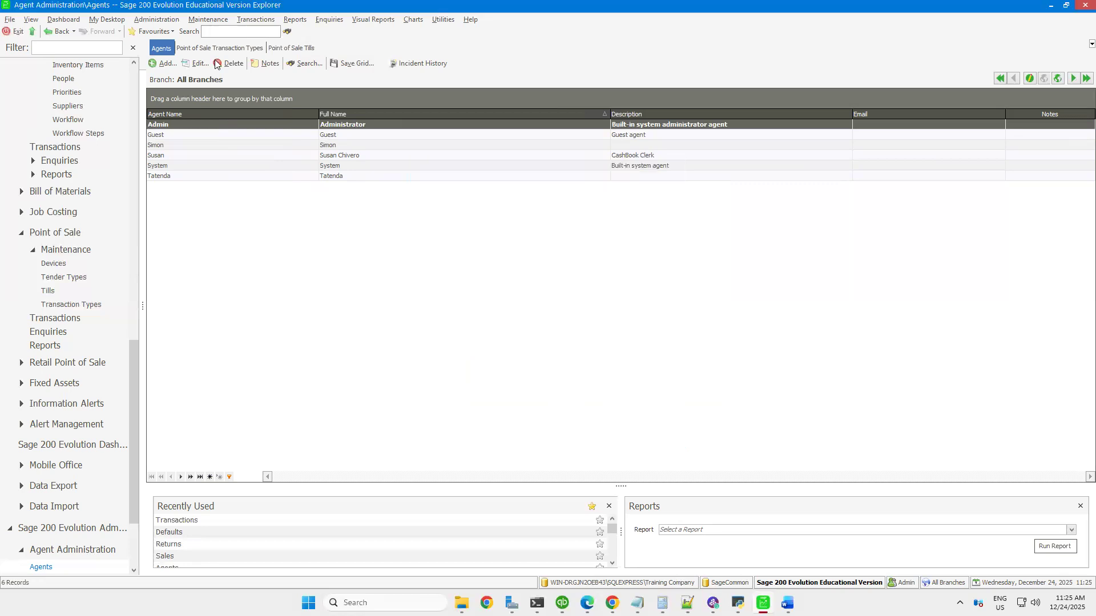
click(210, 21)
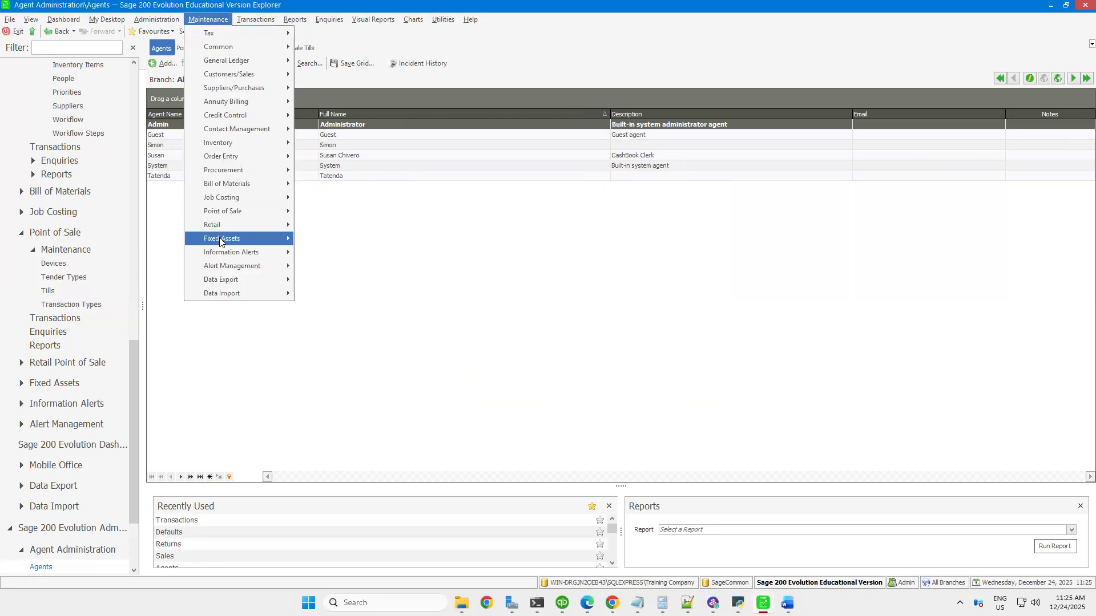
mouse_move(220, 225)
click(376, 294)
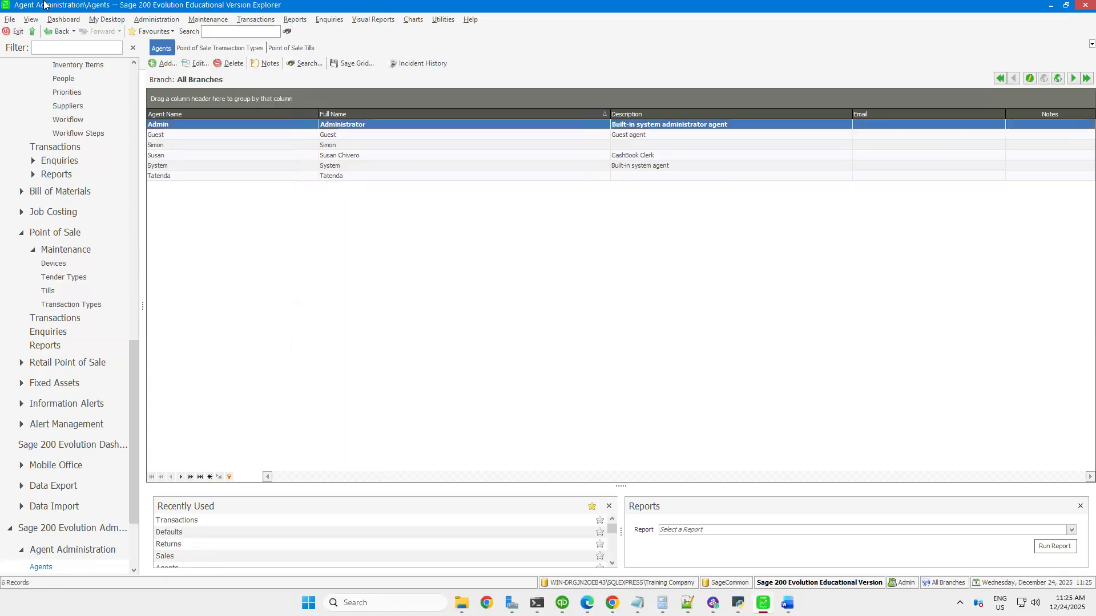
View the Inventory Count maintenance window and close it without adding a count
click(248, 19)
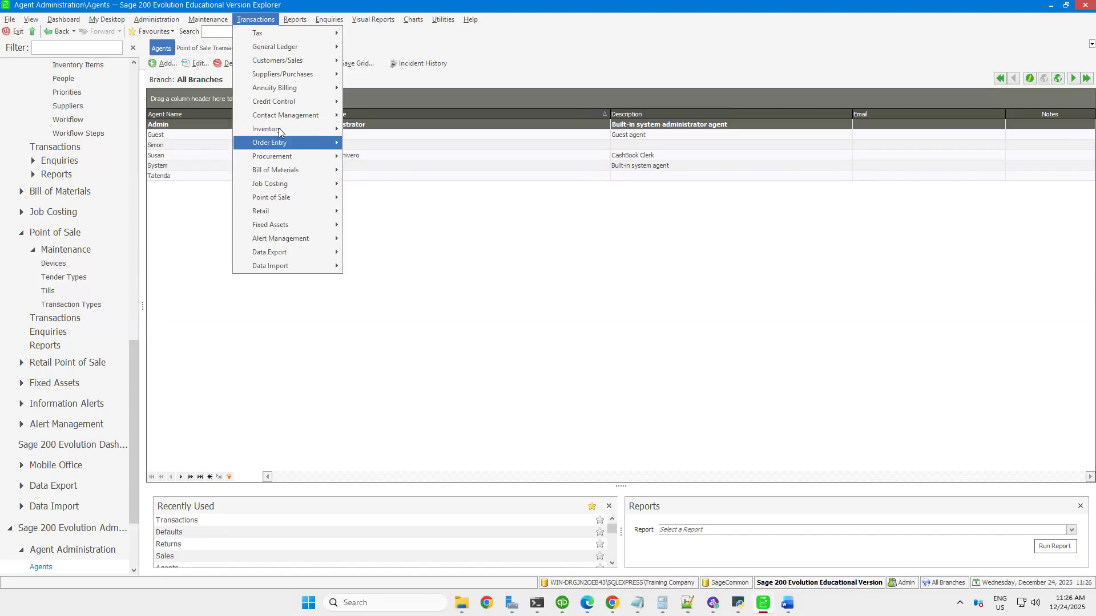
mouse_move(279, 131)
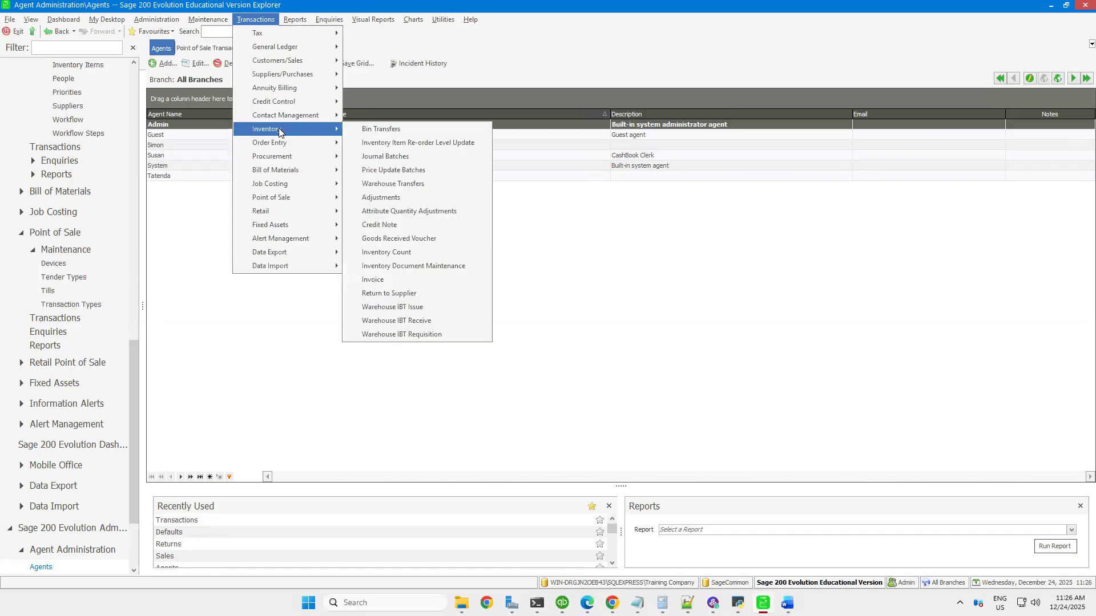
click(410, 255)
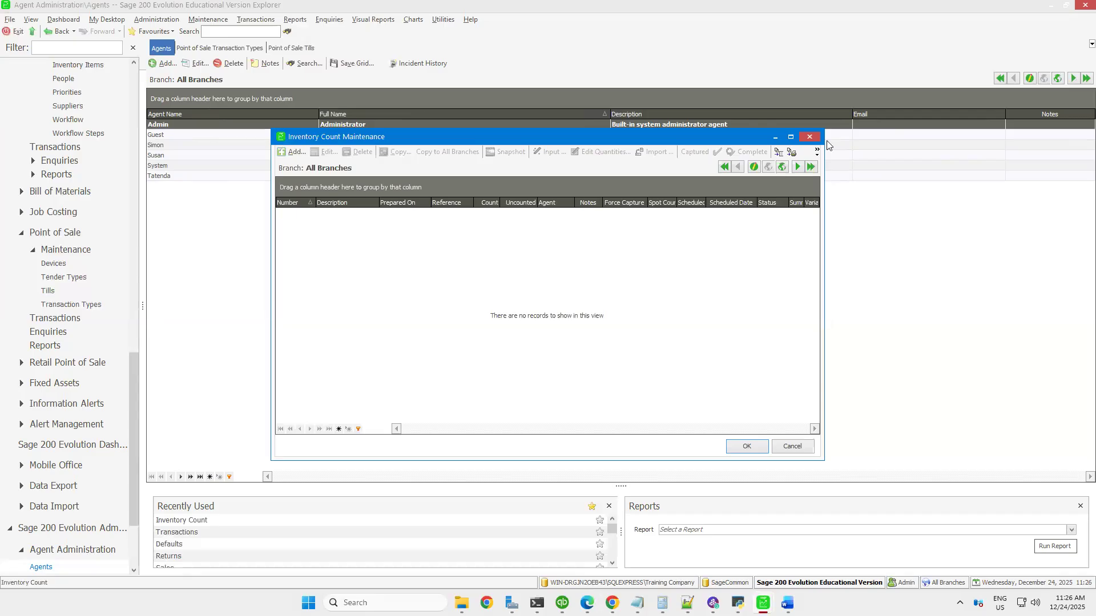
click(808, 137)
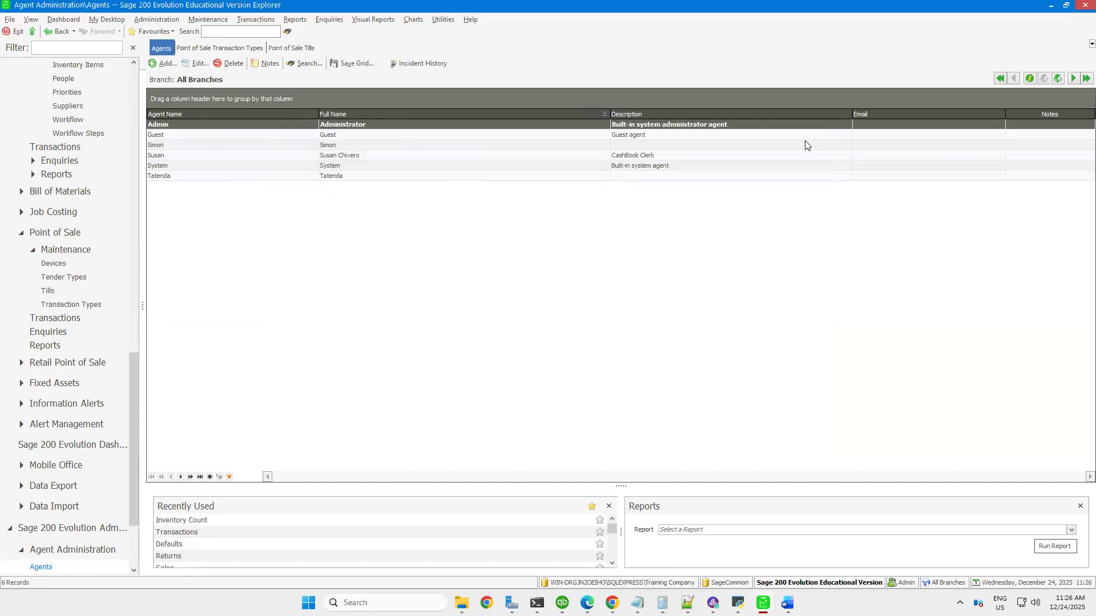
Start a new inventory count with the default description and an empty reference
click(248, 20)
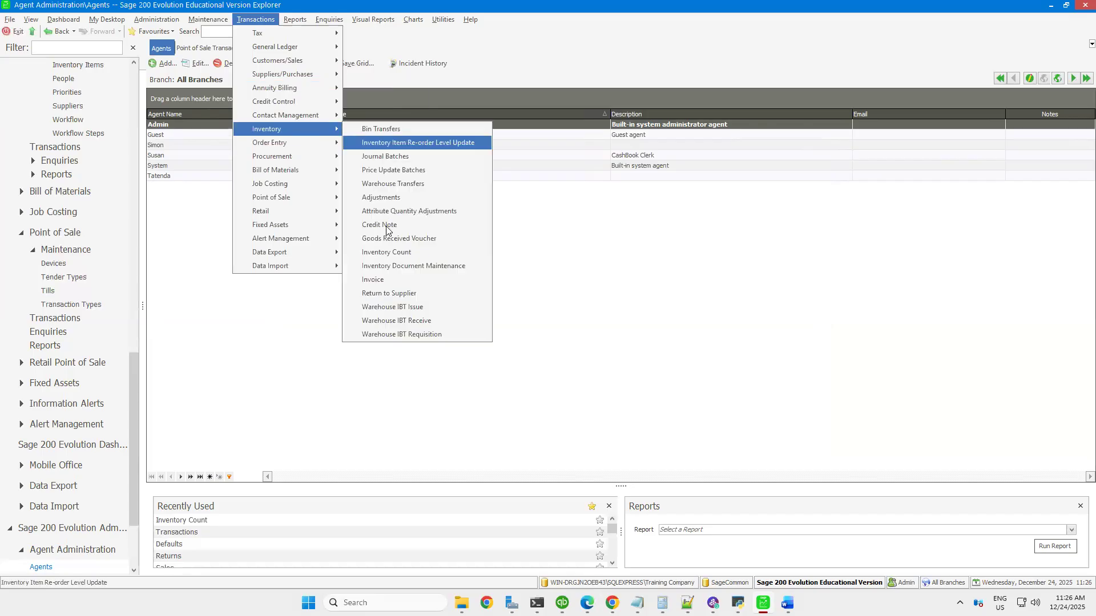
click(391, 252)
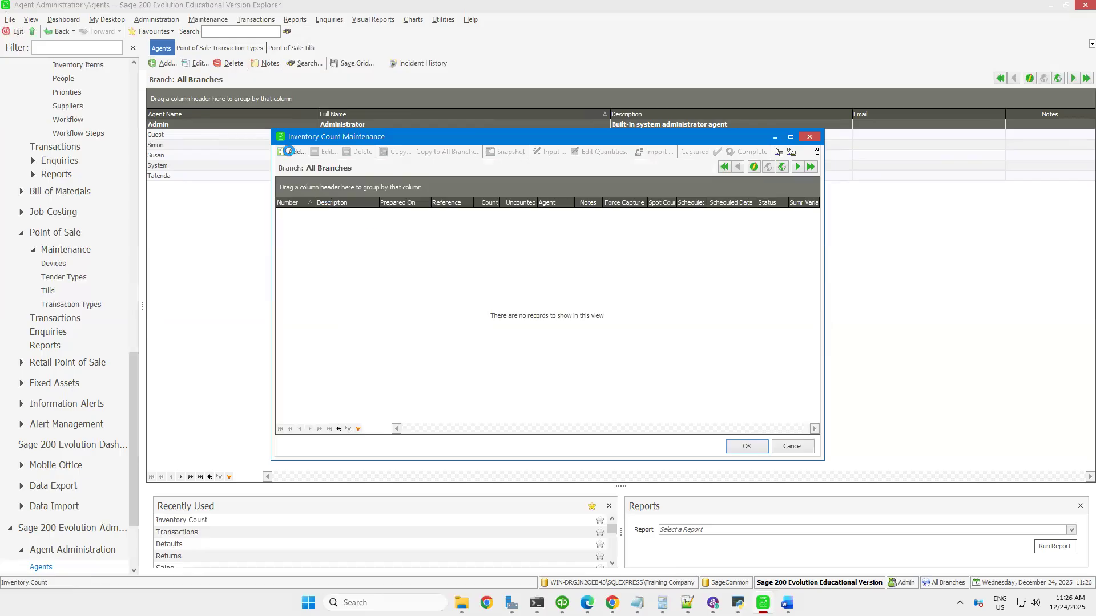
click(289, 151)
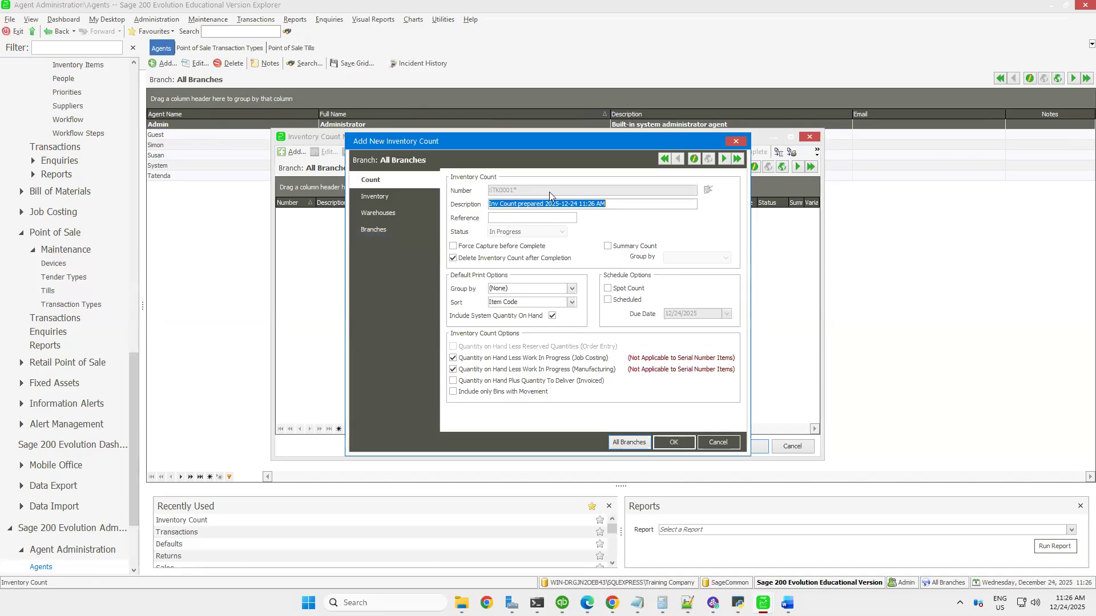
click(503, 219)
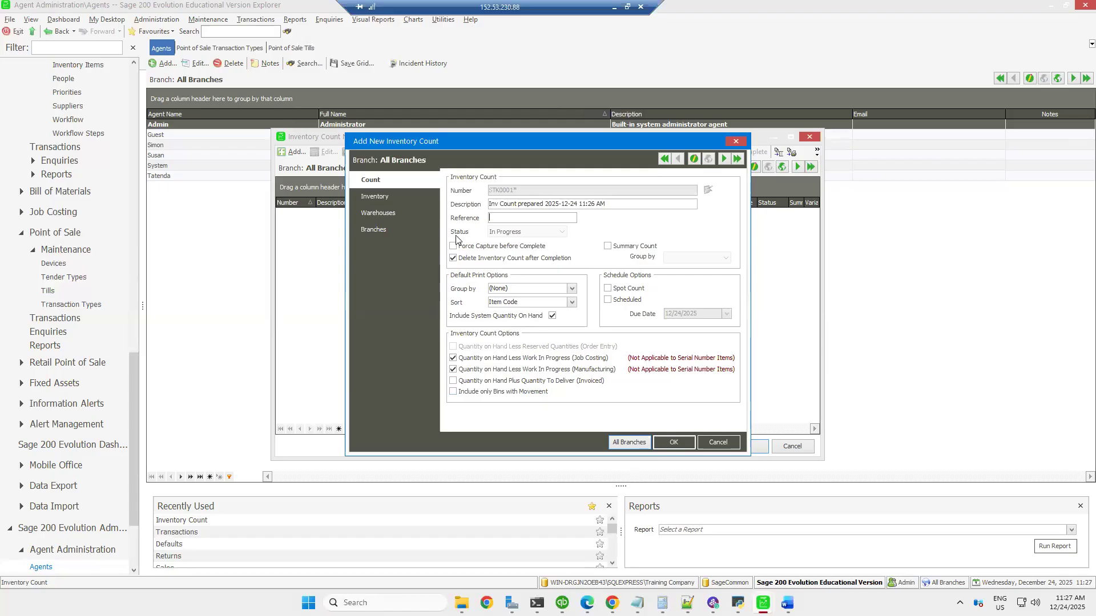
Set the count's inventory item range from 500G BOOMPASTE to Water and turn off Ignore Inactive Items
click(371, 196)
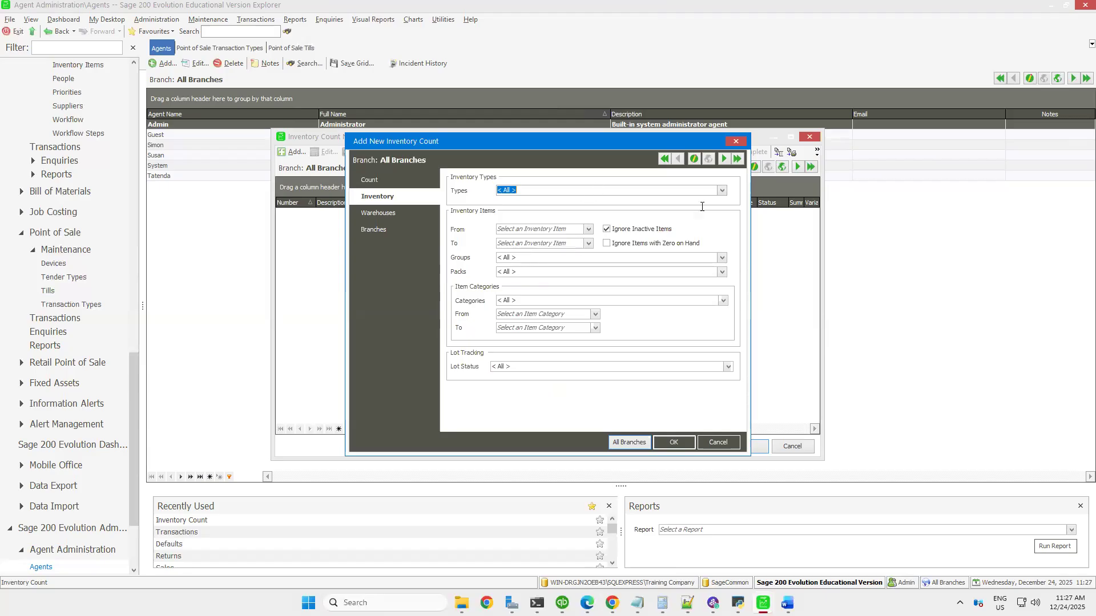
click(588, 230)
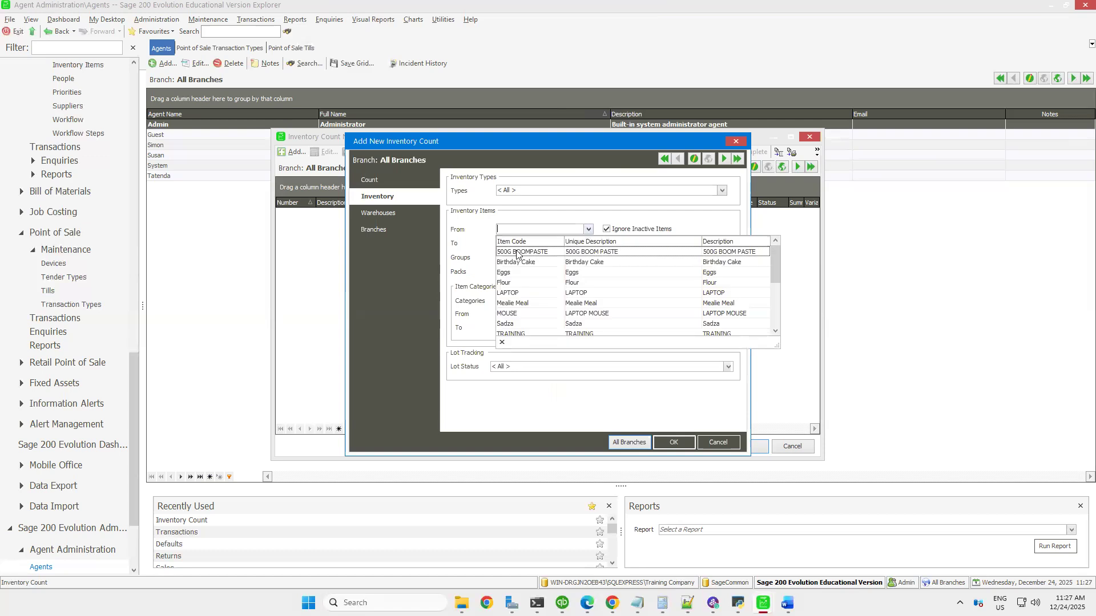
click(588, 253)
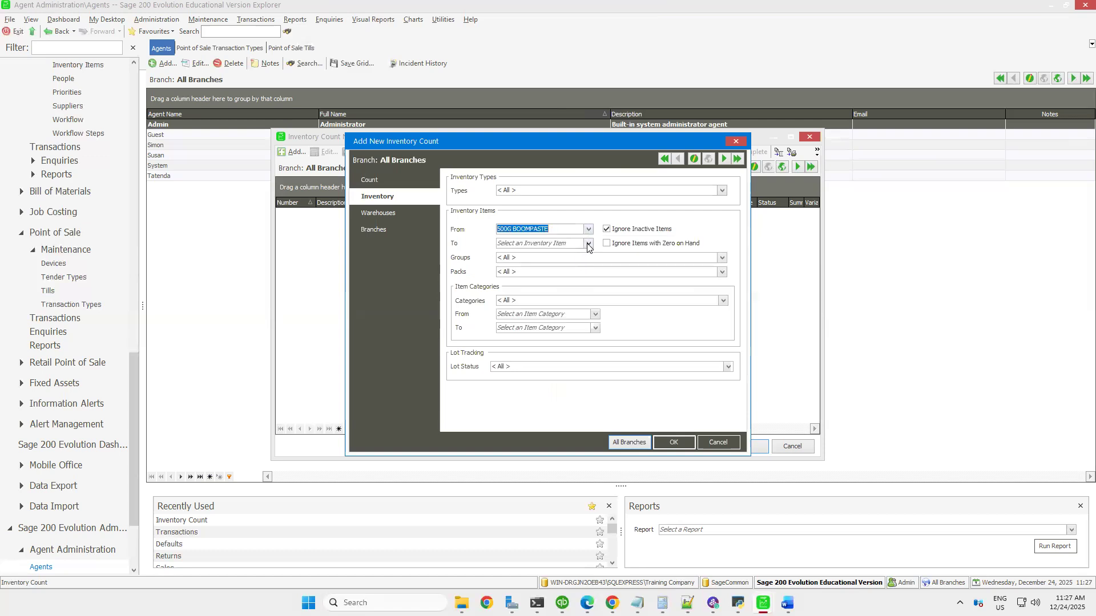
click(588, 244)
scroll(554, 331, down, 2)
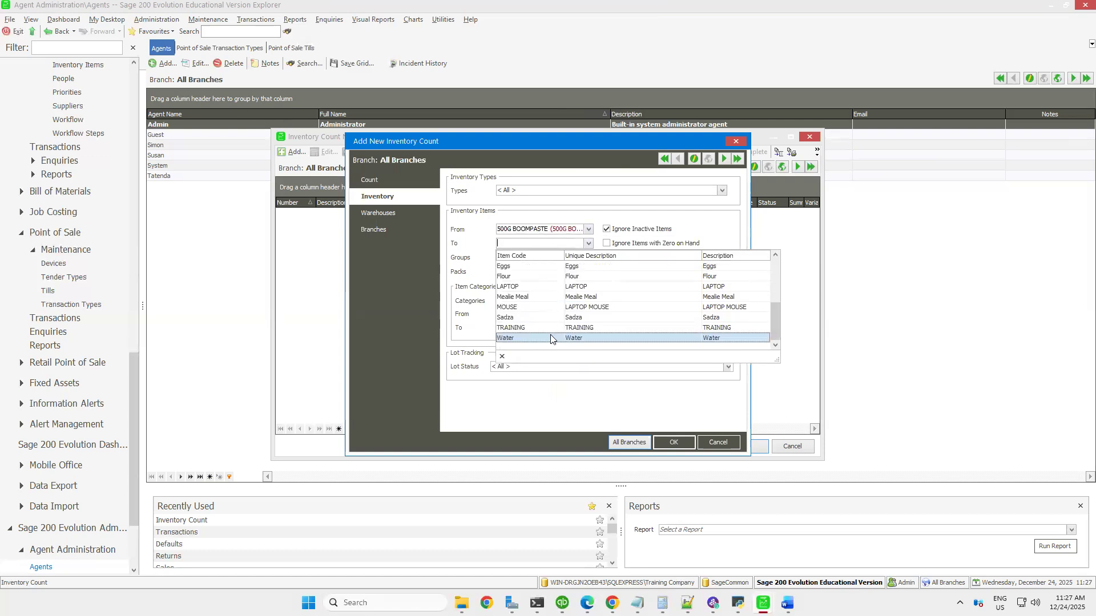
click(534, 338)
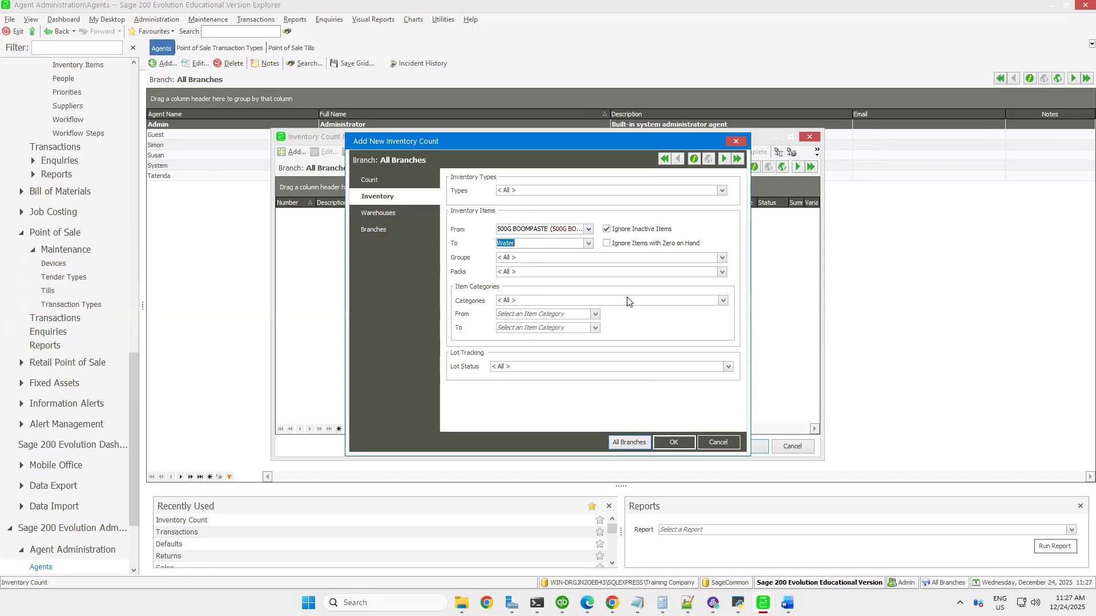
click(606, 230)
Try limiting the inventory count to the HARARE STREET warehouse, and reselect KAGUVI STREET and Mstr
click(388, 215)
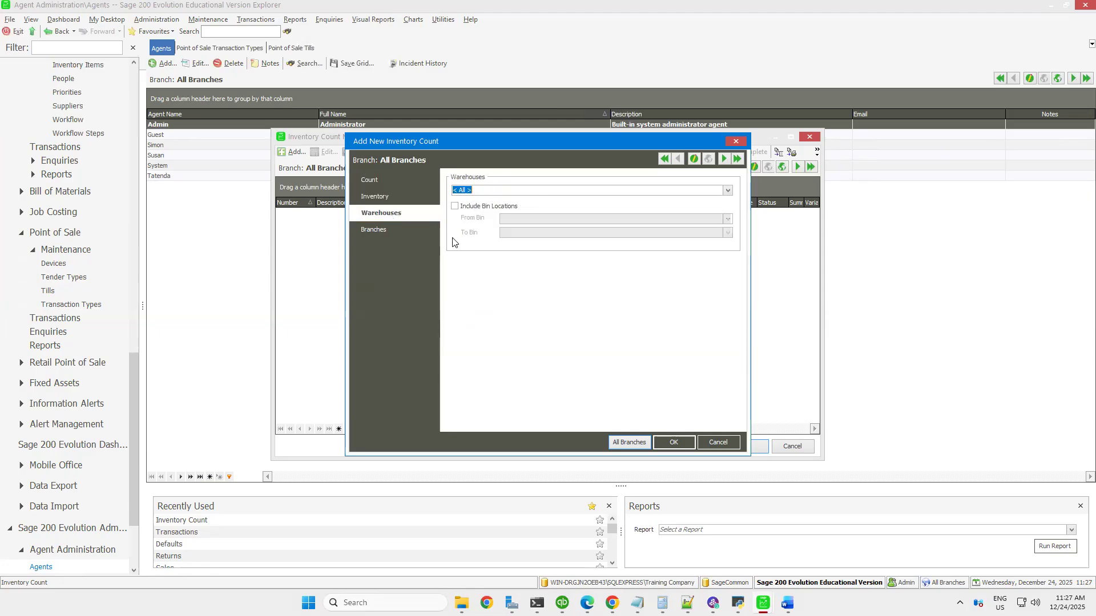
click(728, 191)
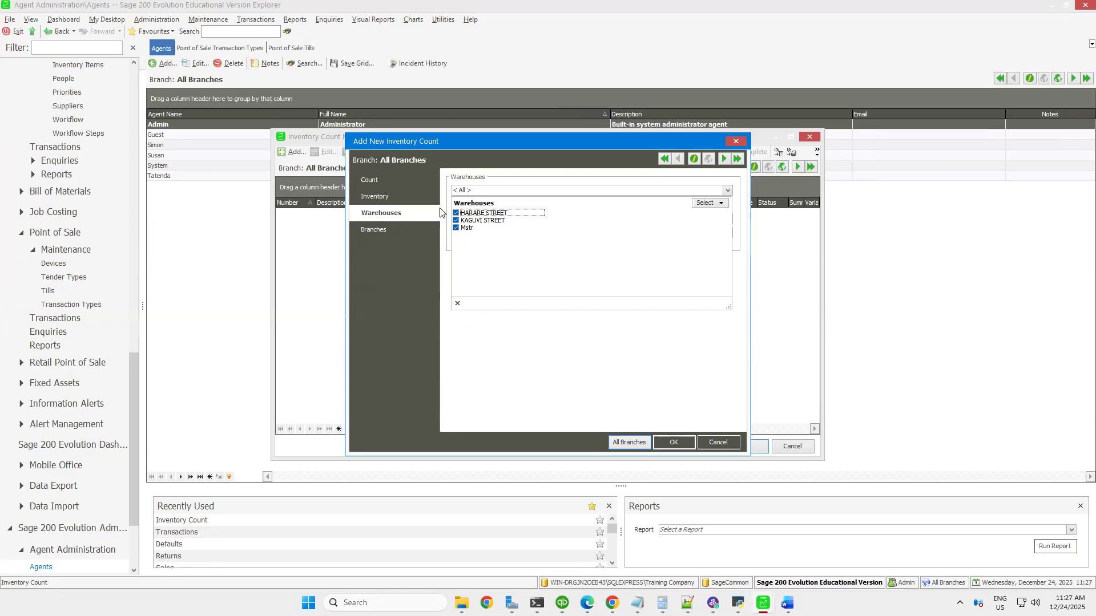
click(455, 220)
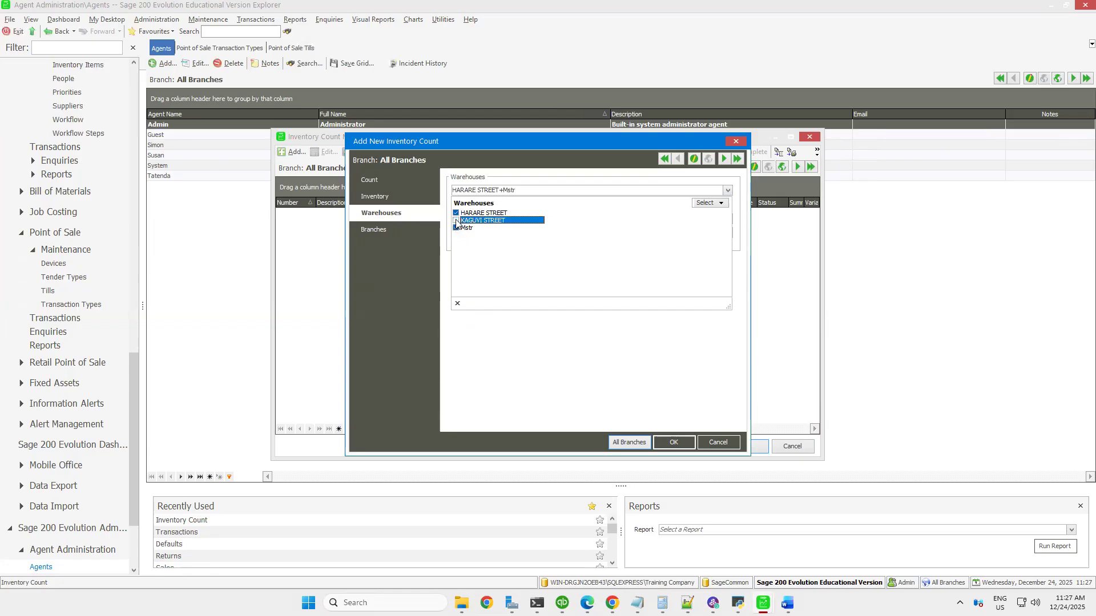
click(455, 227)
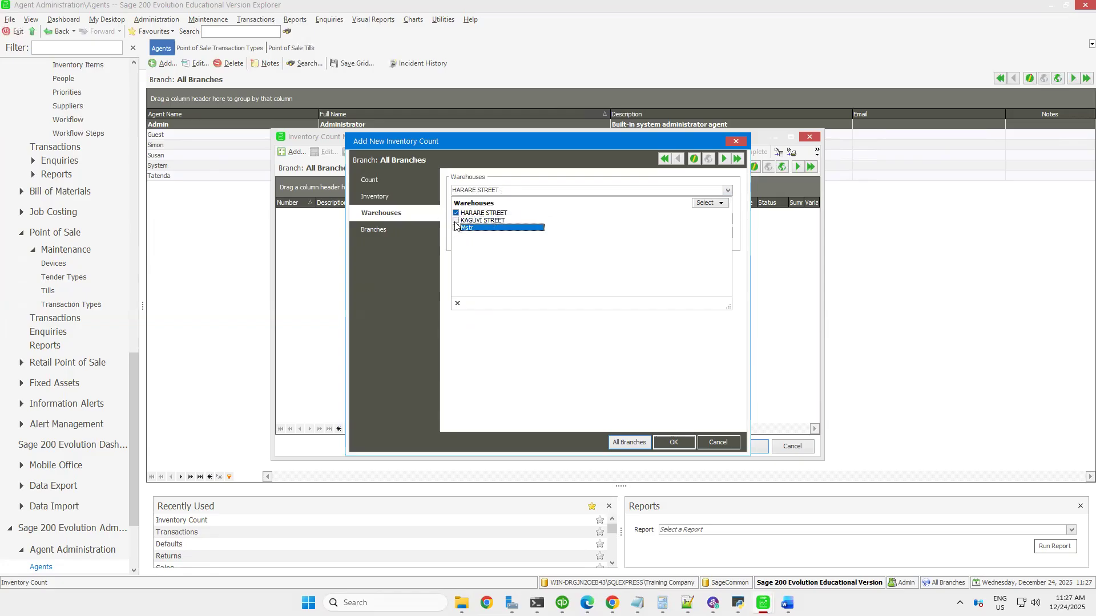
click(456, 221)
click(455, 228)
click(526, 346)
Save the new inventory count with all warehouses included
click(369, 230)
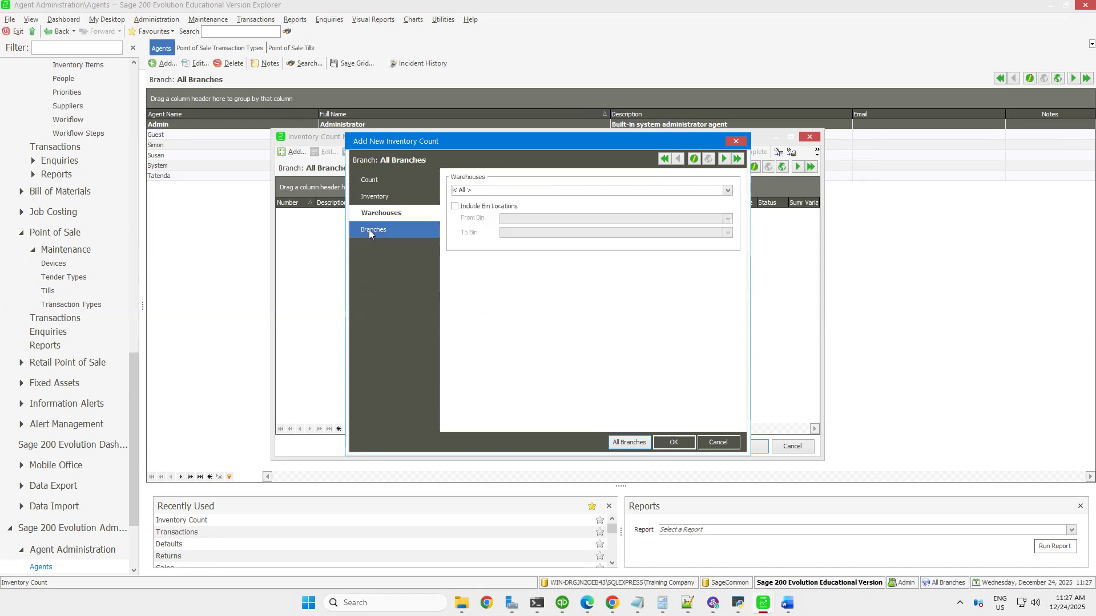
click(392, 210)
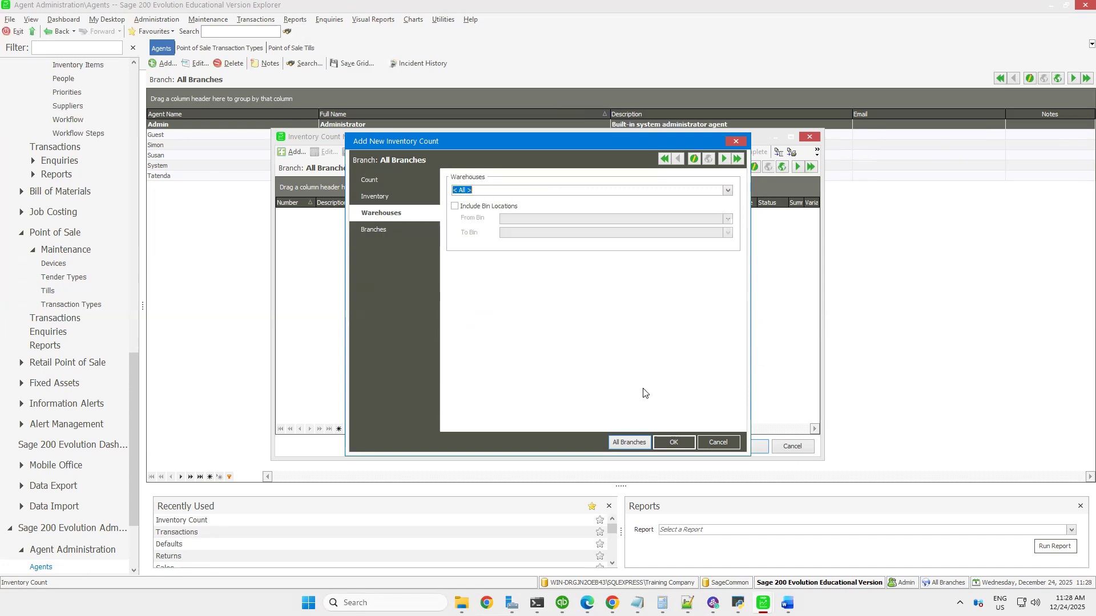
click(676, 443)
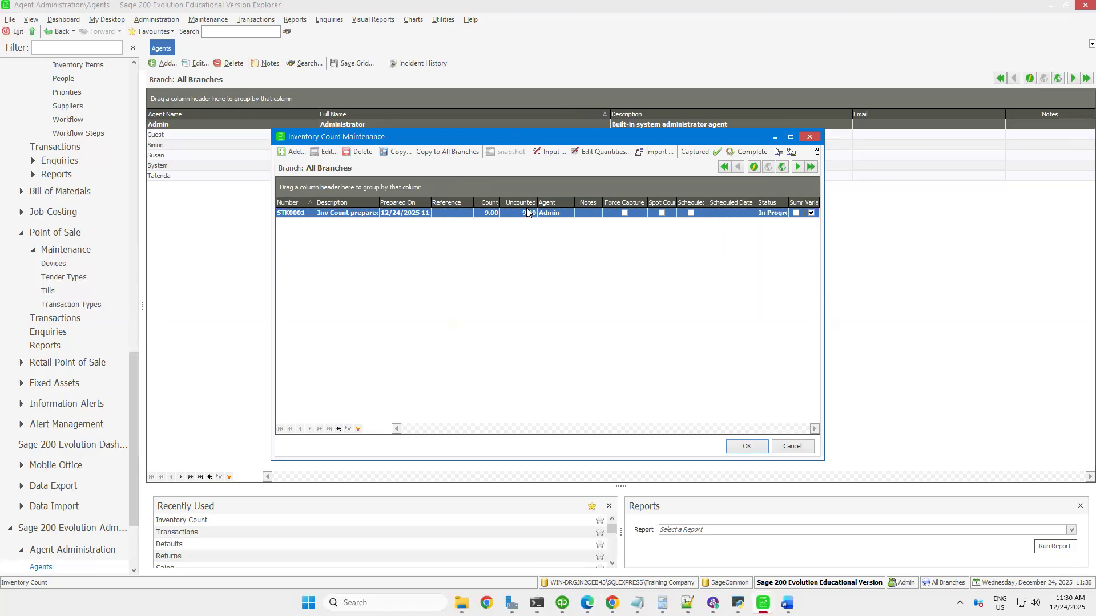
Review the item quantities and the general settings of the new inventory count without changing them
click(603, 152)
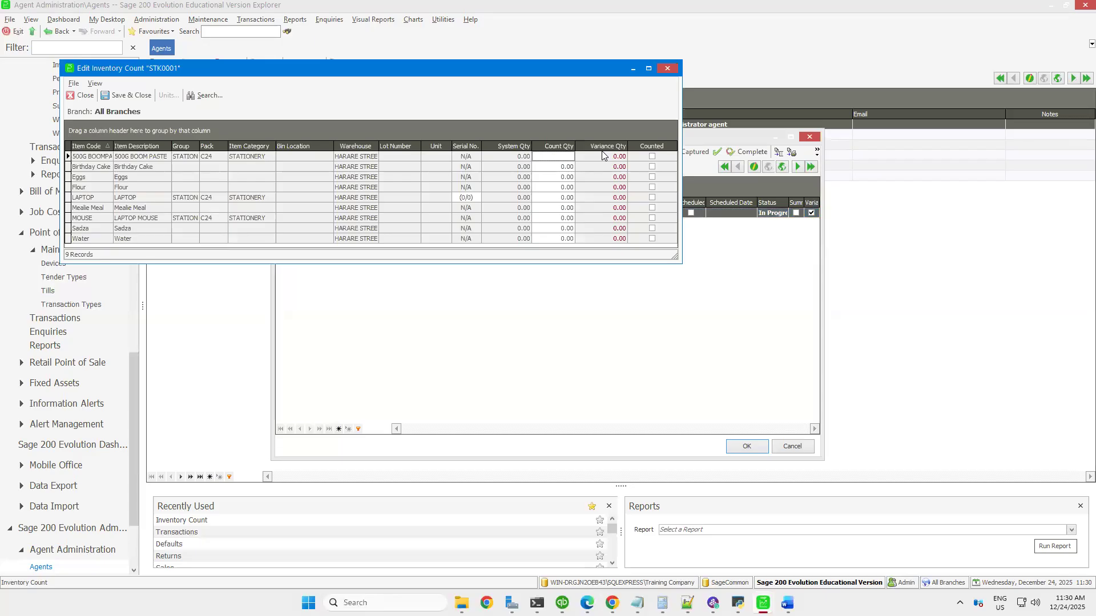
click(666, 70)
click(324, 152)
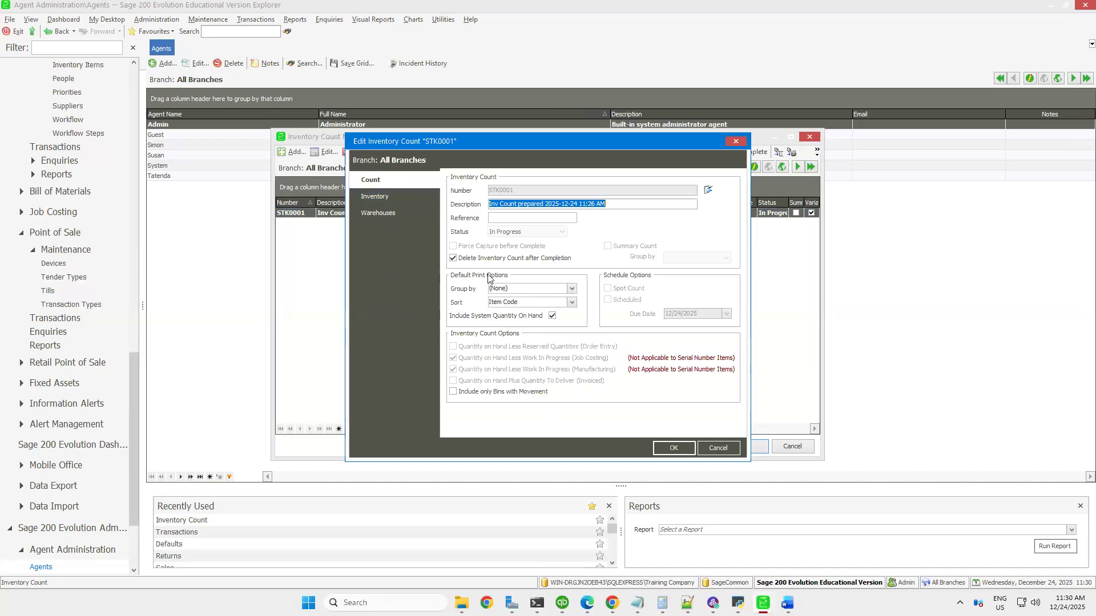
click(664, 451)
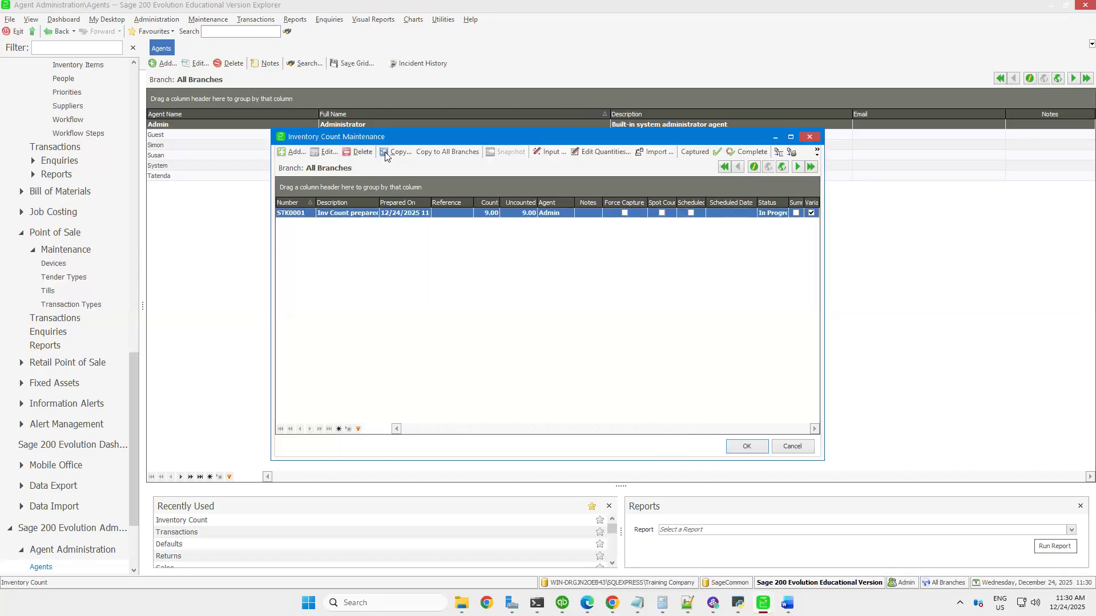
Preview the Inventory Count Variance report with Print Counted Items turned off
click(793, 153)
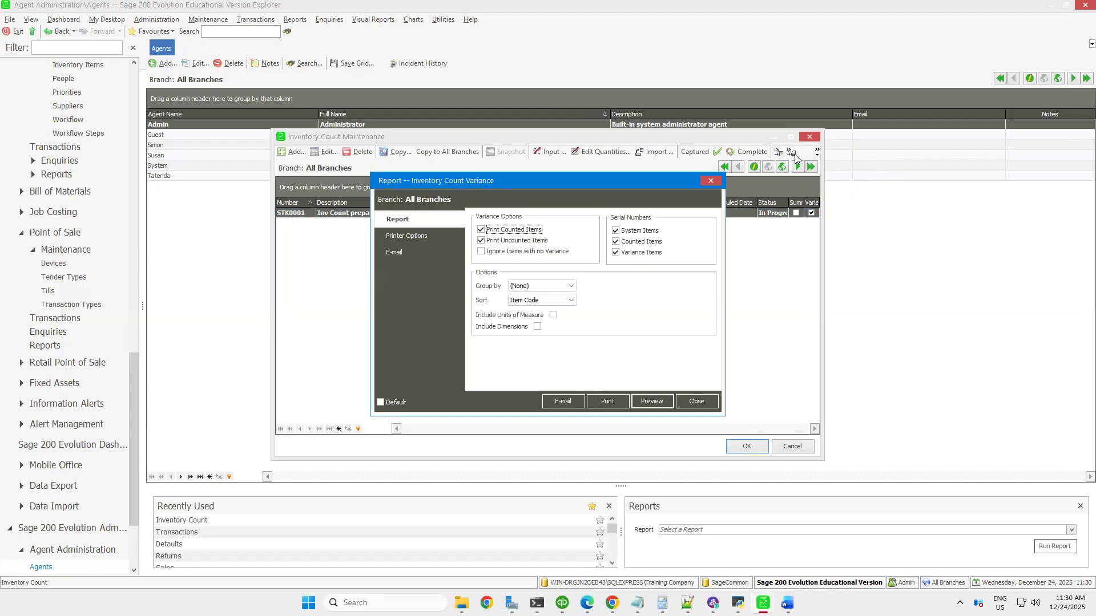
click(481, 230)
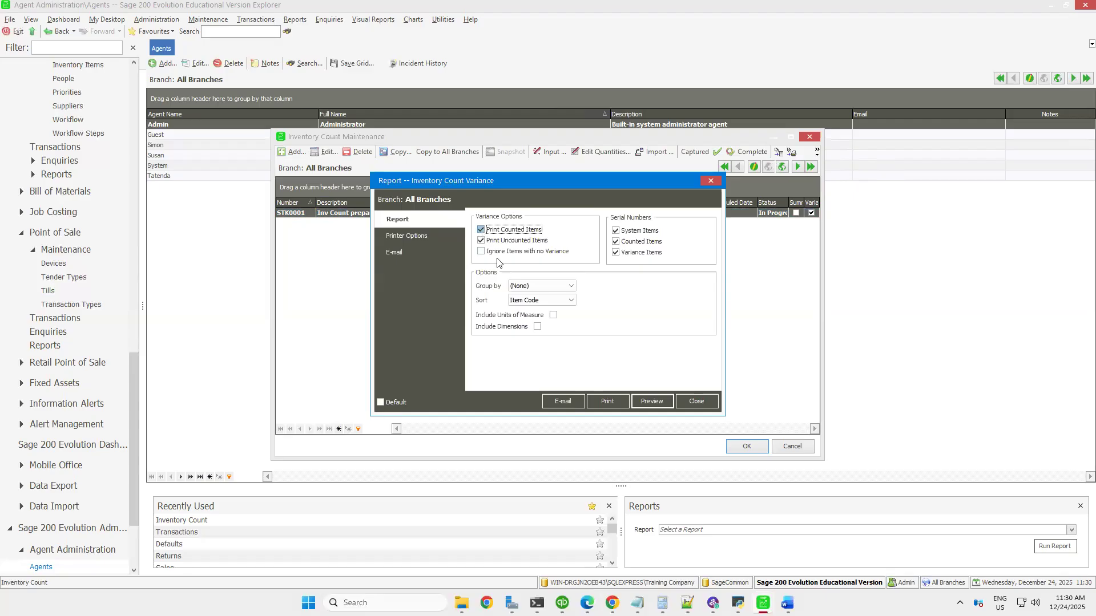
click(645, 398)
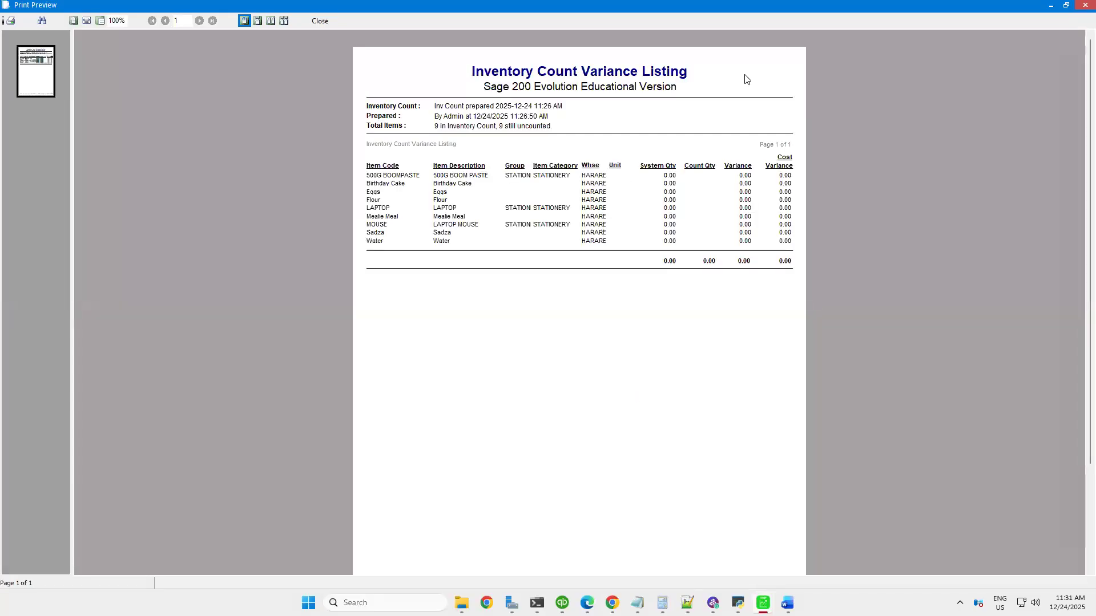
Close the variance report and preview the Inventory Count report for all items with quantity on hand included
click(1085, 6)
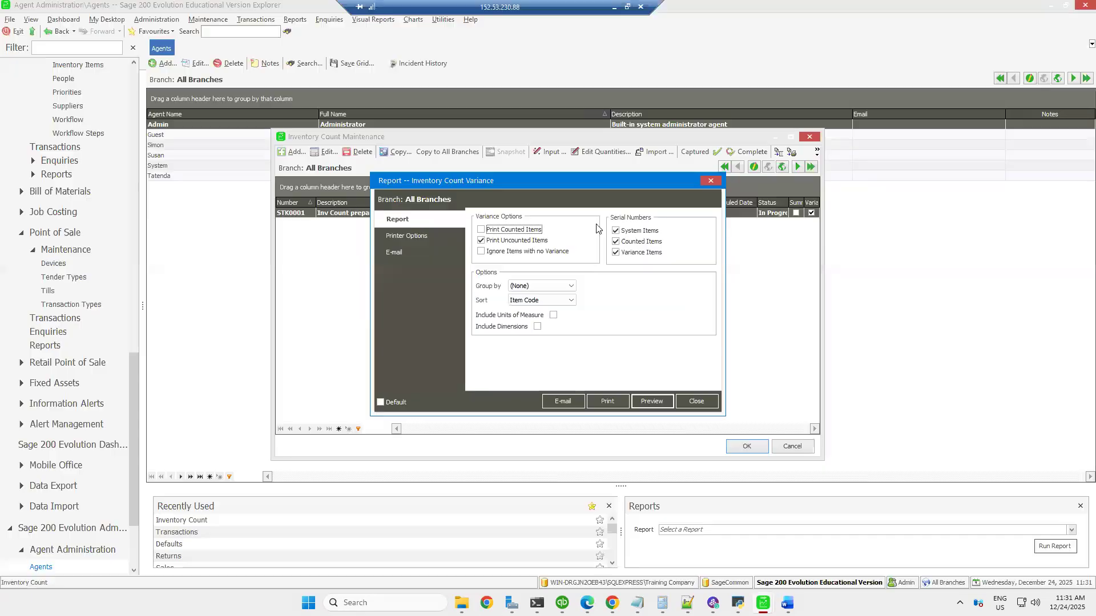
click(696, 401)
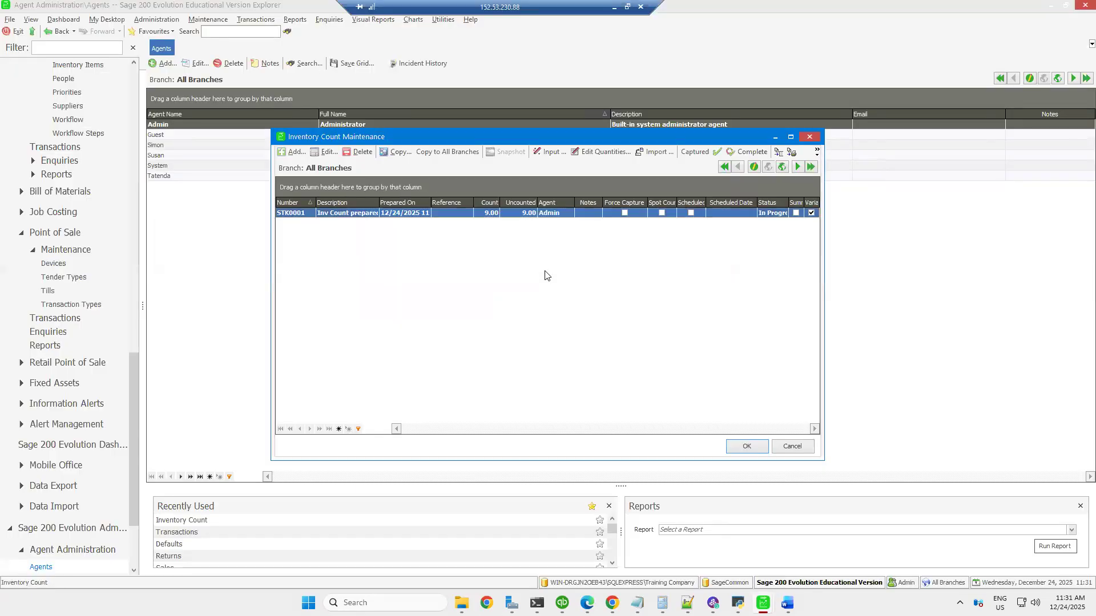
click(779, 152)
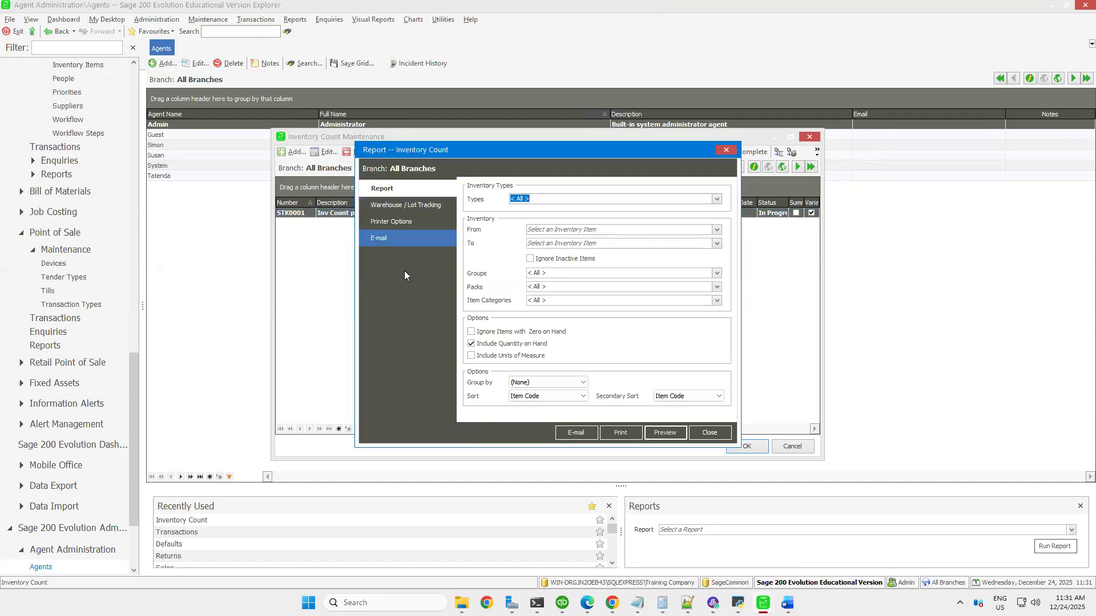
click(663, 433)
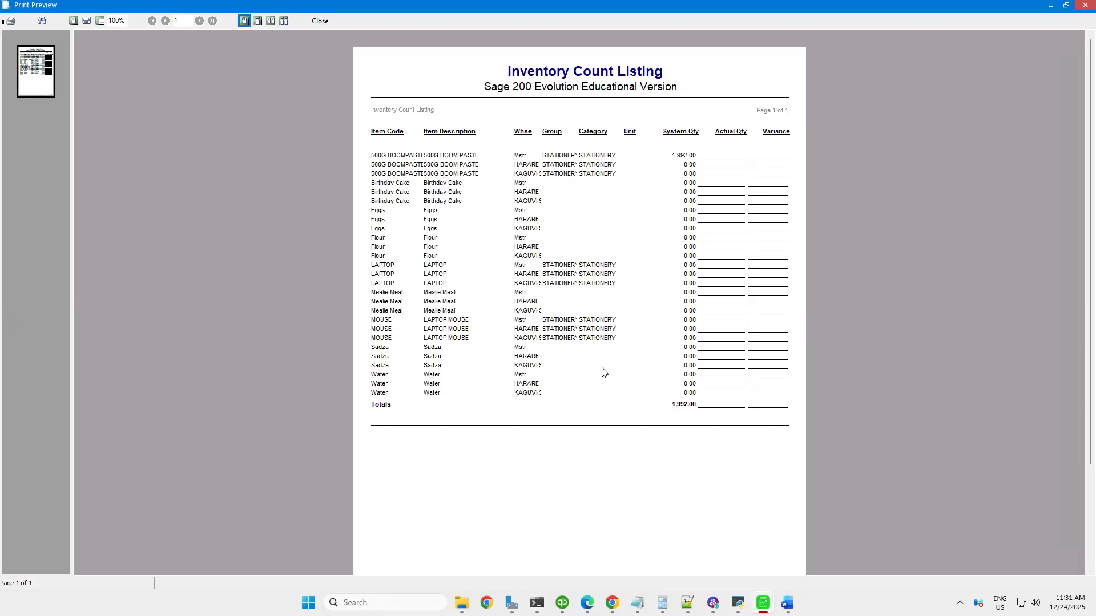
click(319, 21)
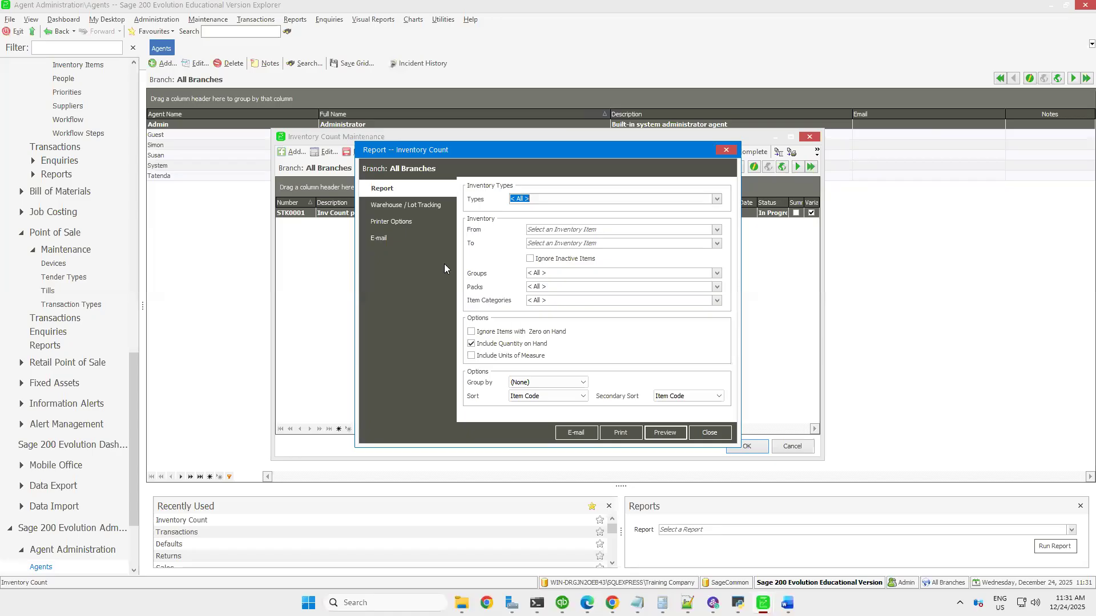
Preview the Inventory Count report with Include Quantity on Hand turned off, and close the report
click(477, 345)
key(Return)
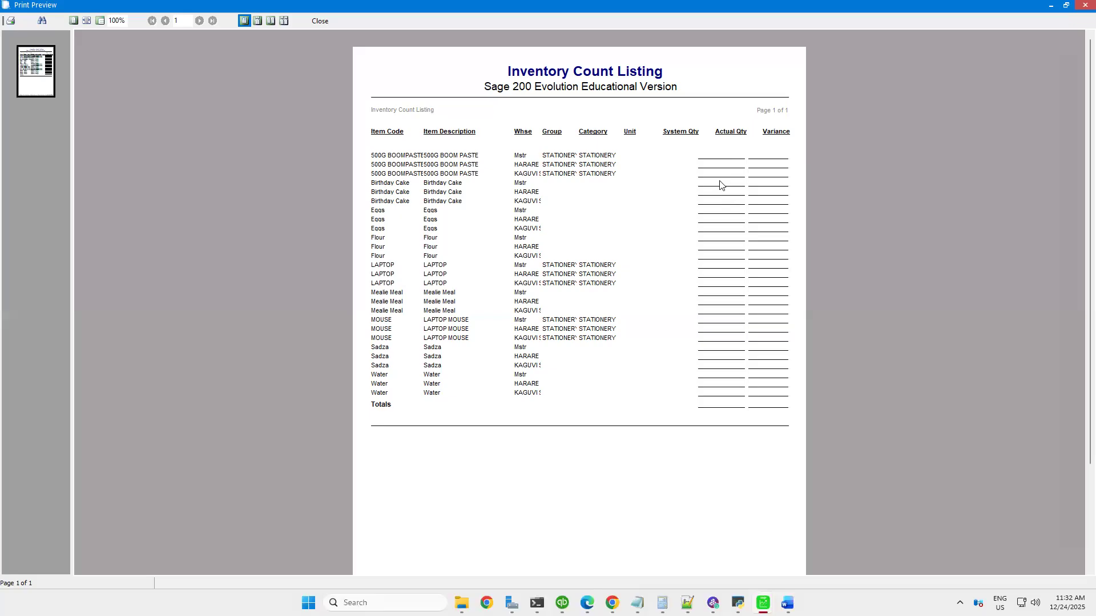
click(320, 21)
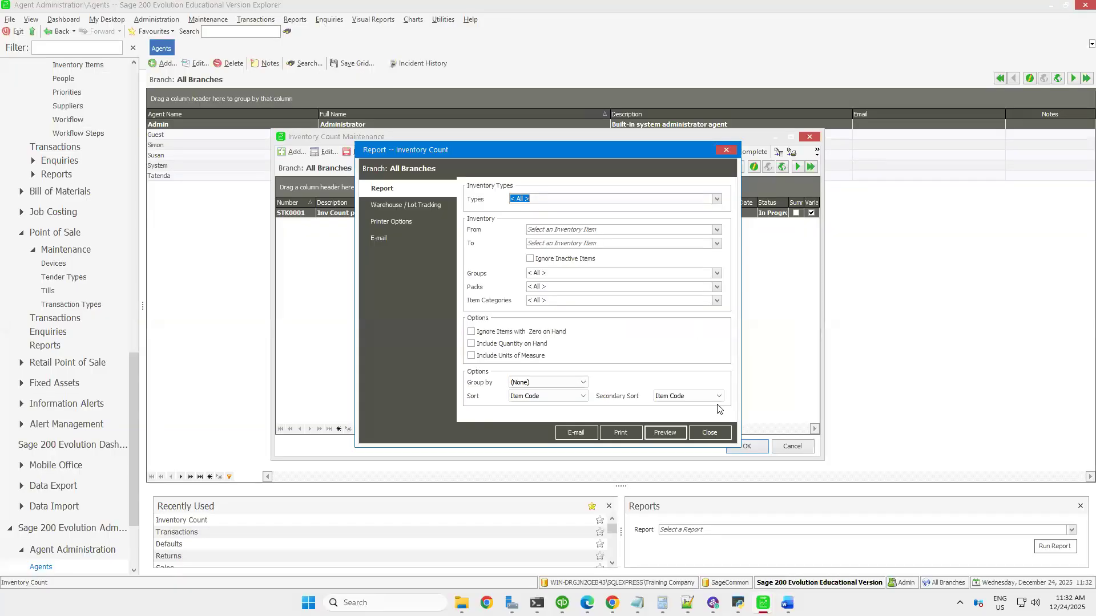
click(709, 433)
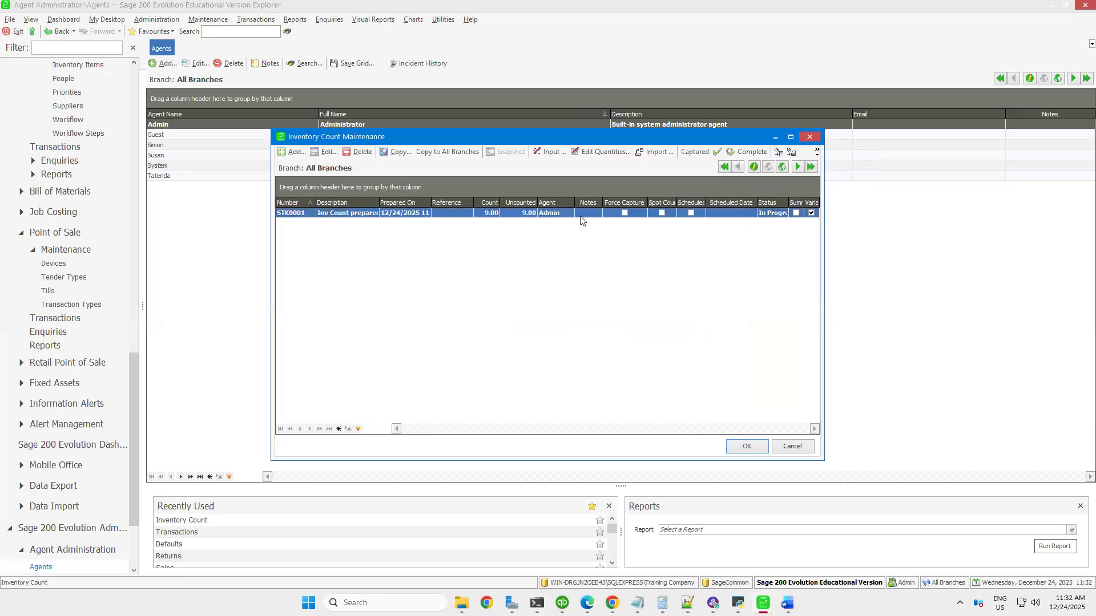
View the item-by-item quantity input for inventory count STK0001, and close it without applying a quantity
click(550, 154)
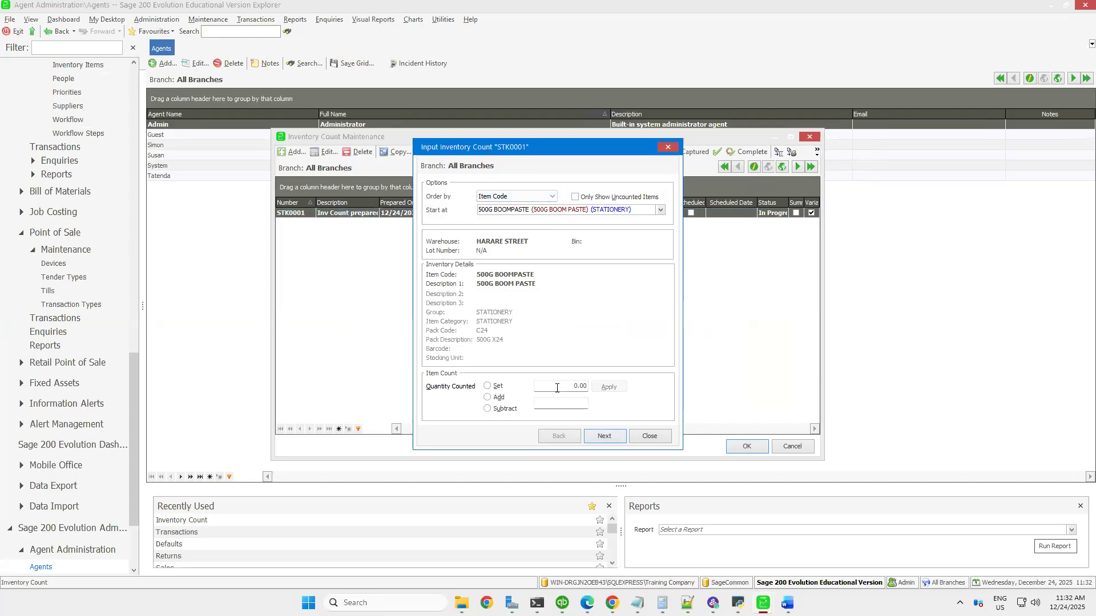
click(488, 386)
click(649, 436)
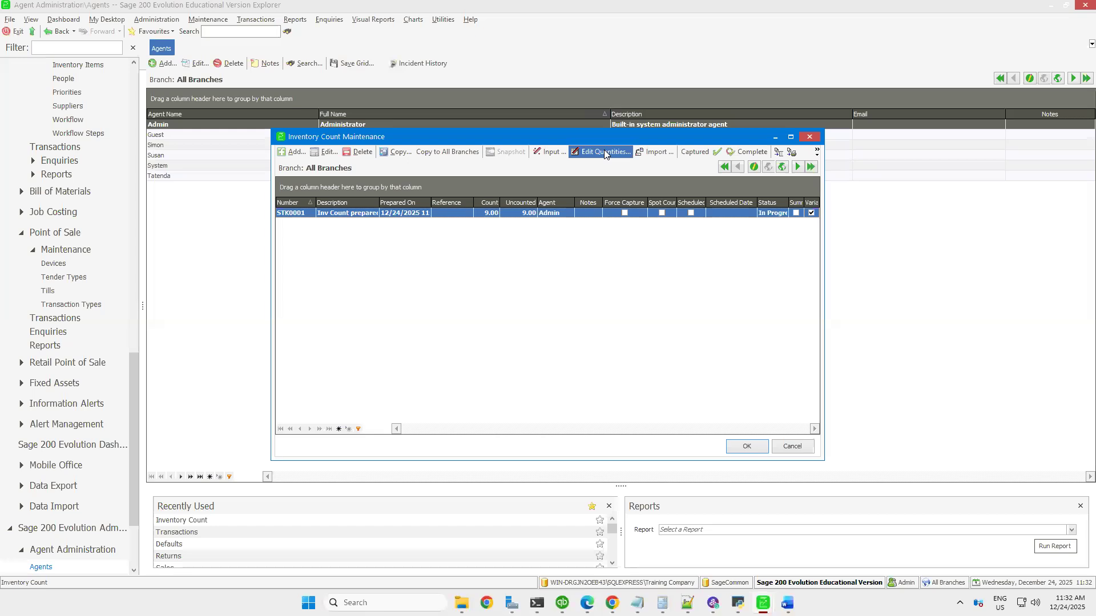
Edit the quantities of STK0001, setting counts of 10 for 500G BOOMPASTE, 5 for Birthday Cake and 2 for Eggs
click(604, 151)
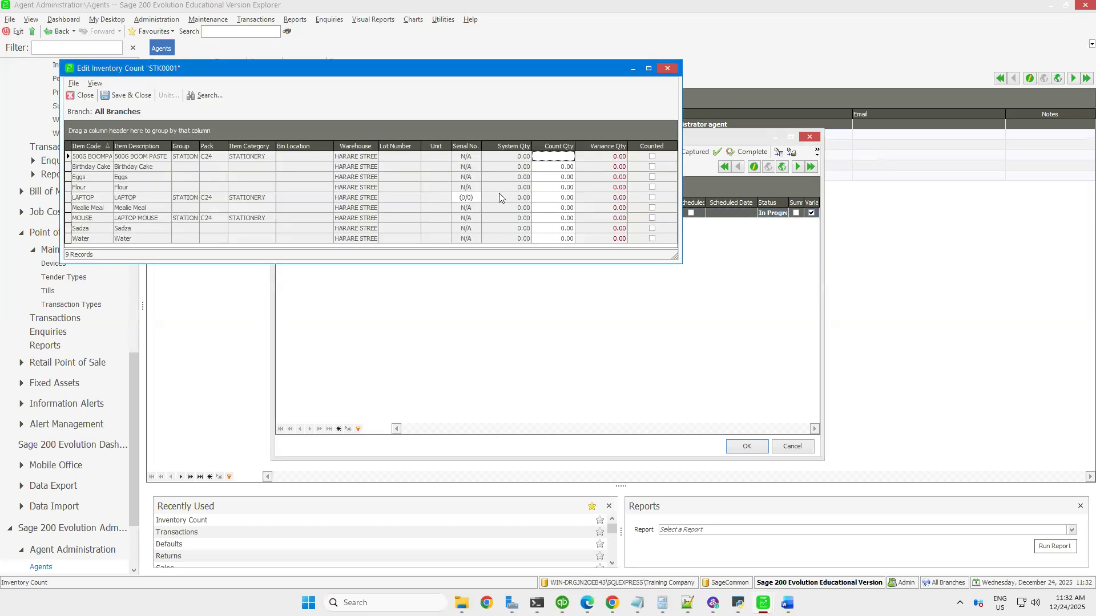
click(649, 69)
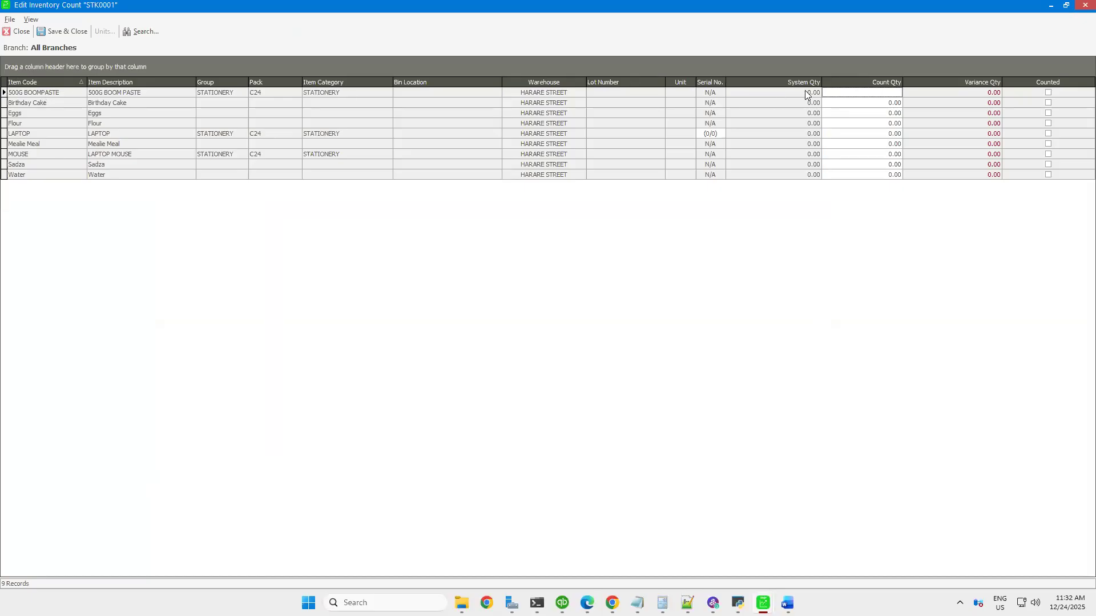
click(863, 94)
text(10)
key(Return)
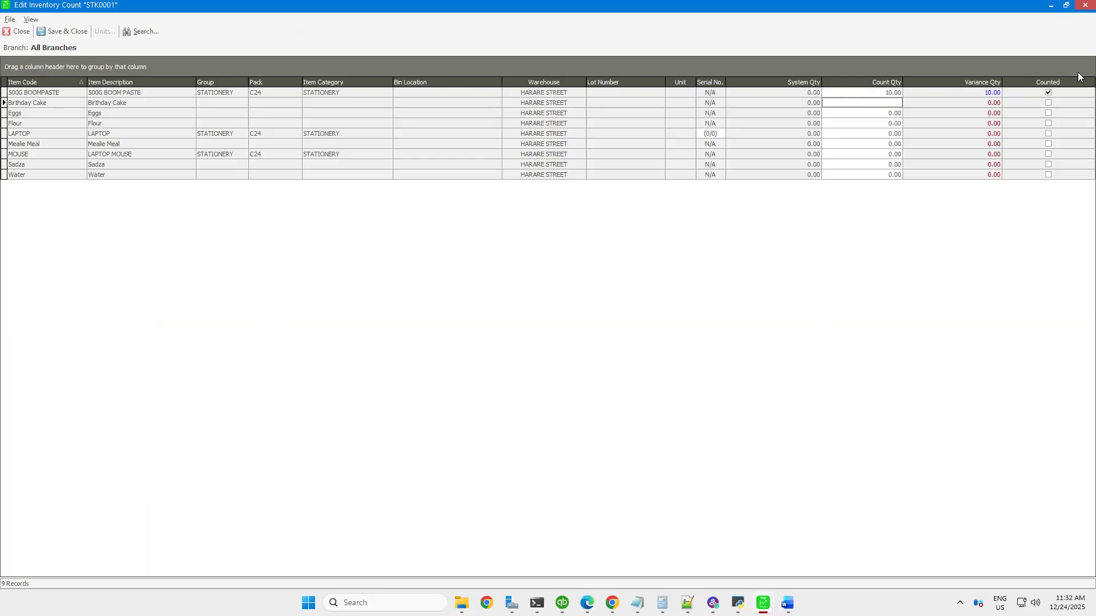
text(5)
key(Return)
text(2)
key(Return)
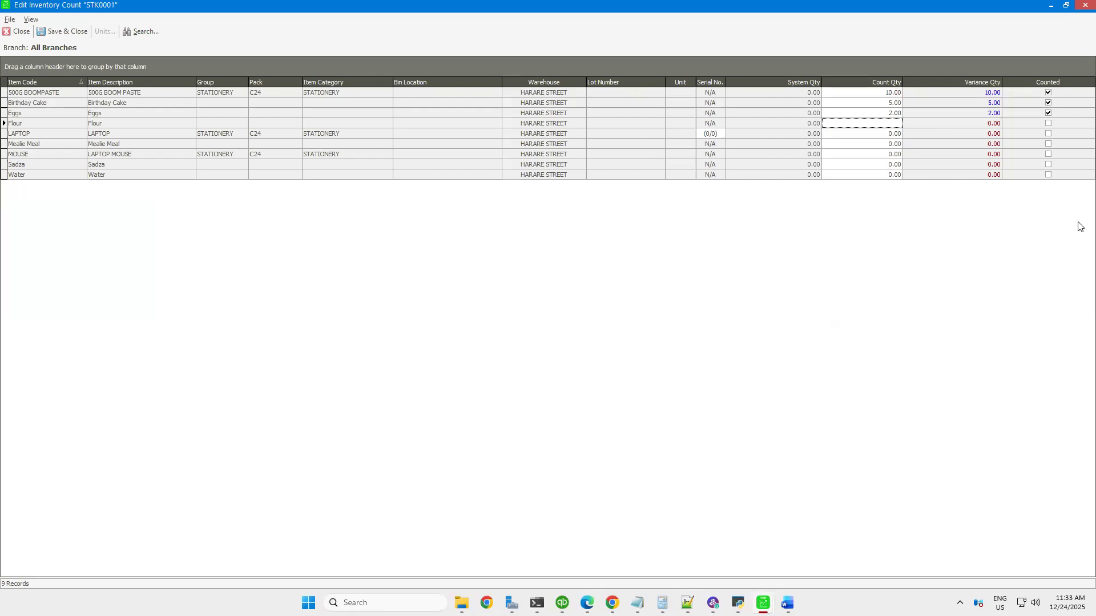
Set the count quantities to 14 for Flour, 10 for LAPTOP and 20 for Mealie Meal
text(14)
key(Return)
text(10)
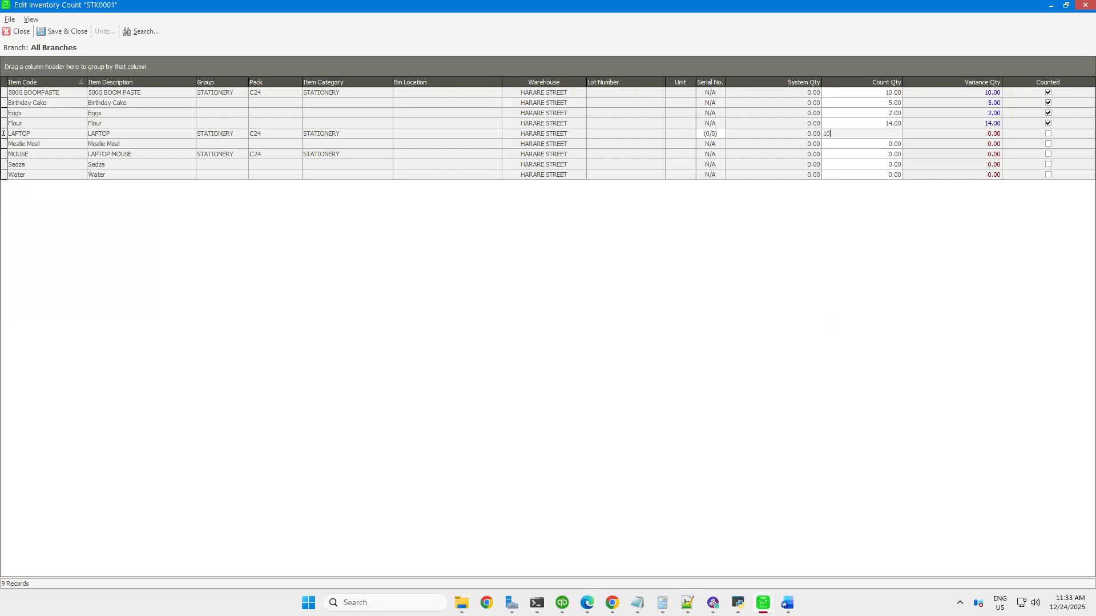
key(Return)
text(20)
key(Return)
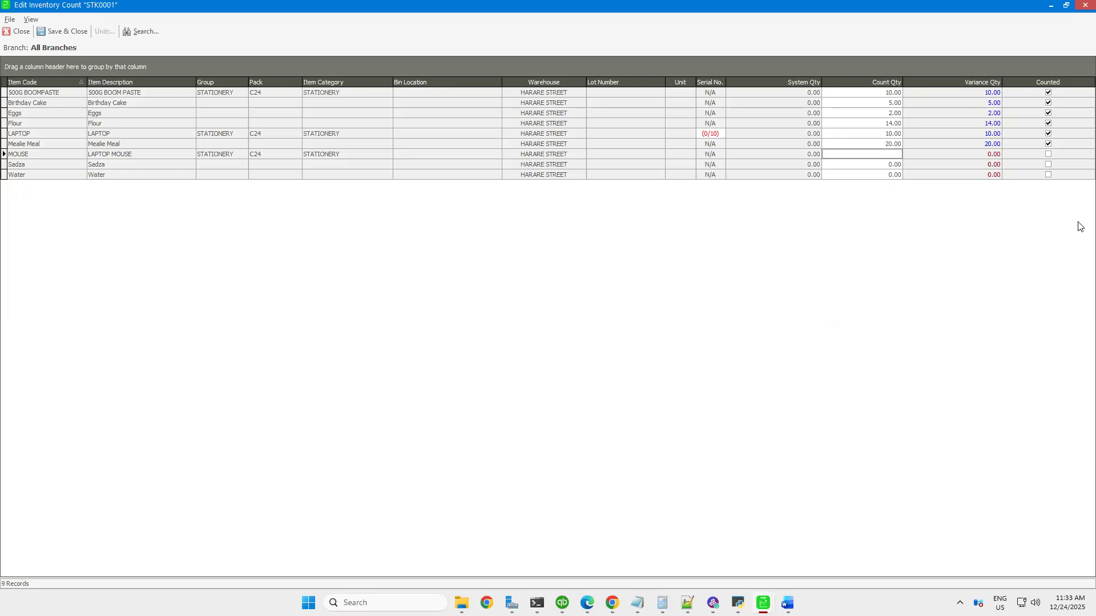
Set the count quantities to 60 for MOUSE, 10 for Sadza and 20 for Water
text(60)
key(Return)
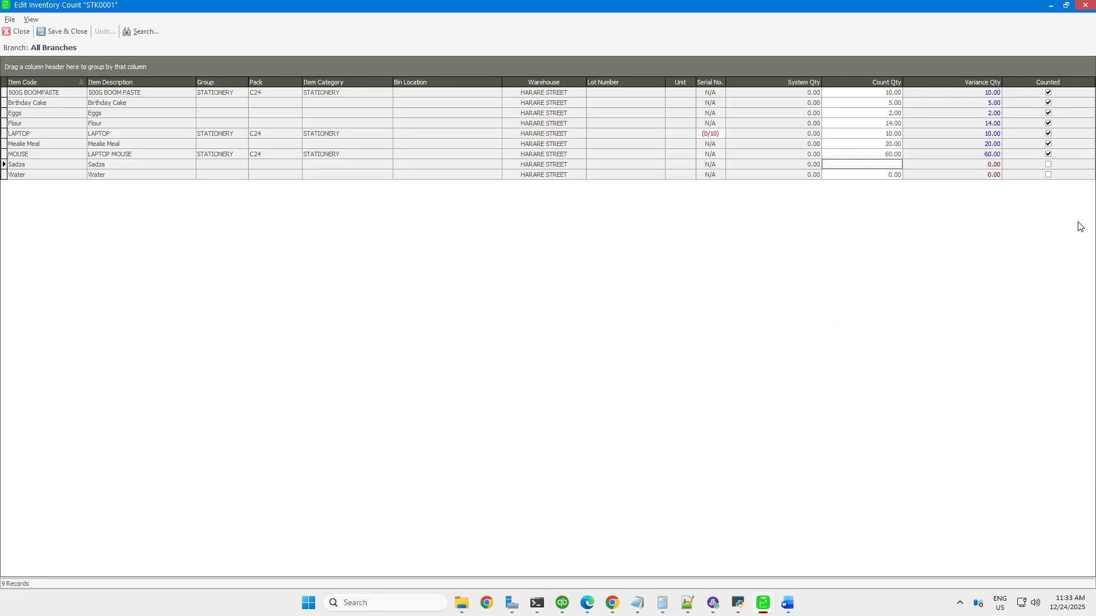
text(10)
key(Return)
text(20)
key(Return)
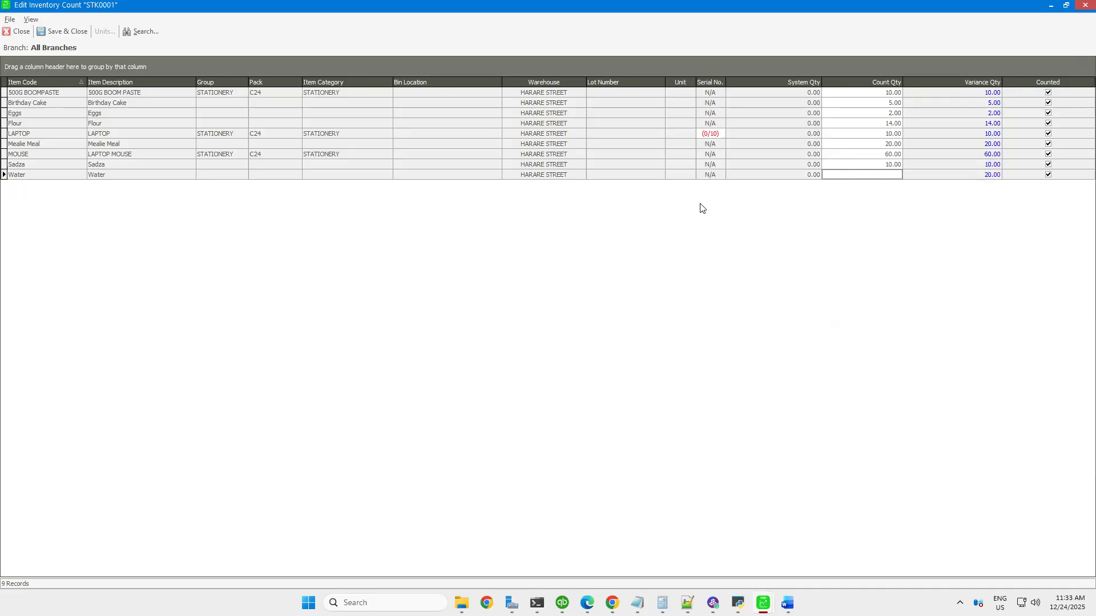
Try to save the count quantities, and cancel the serial number selection for LAPTOP
click(64, 32)
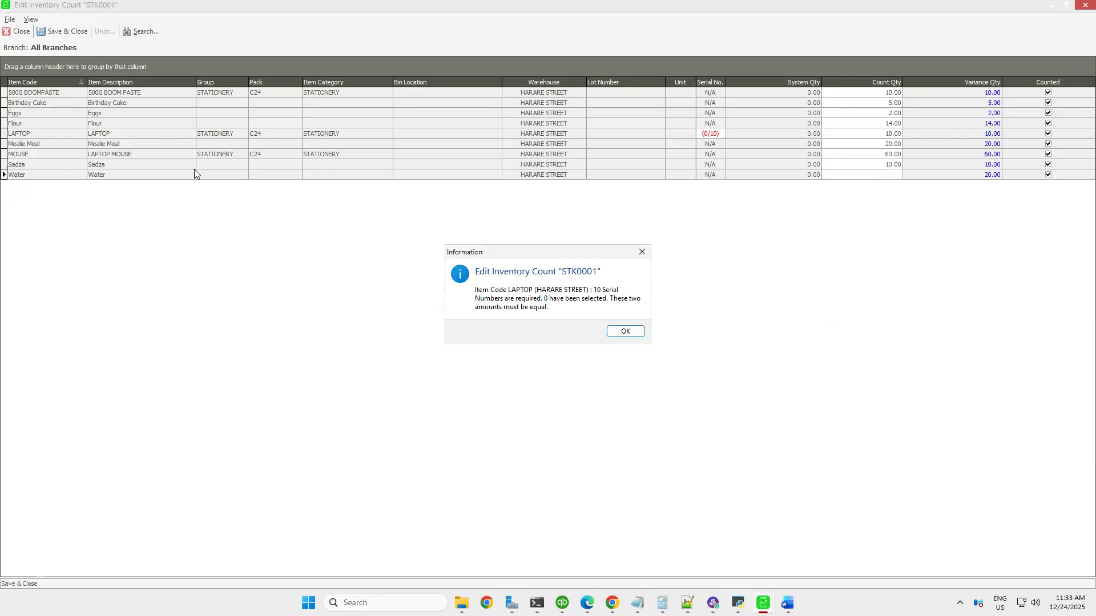
click(621, 331)
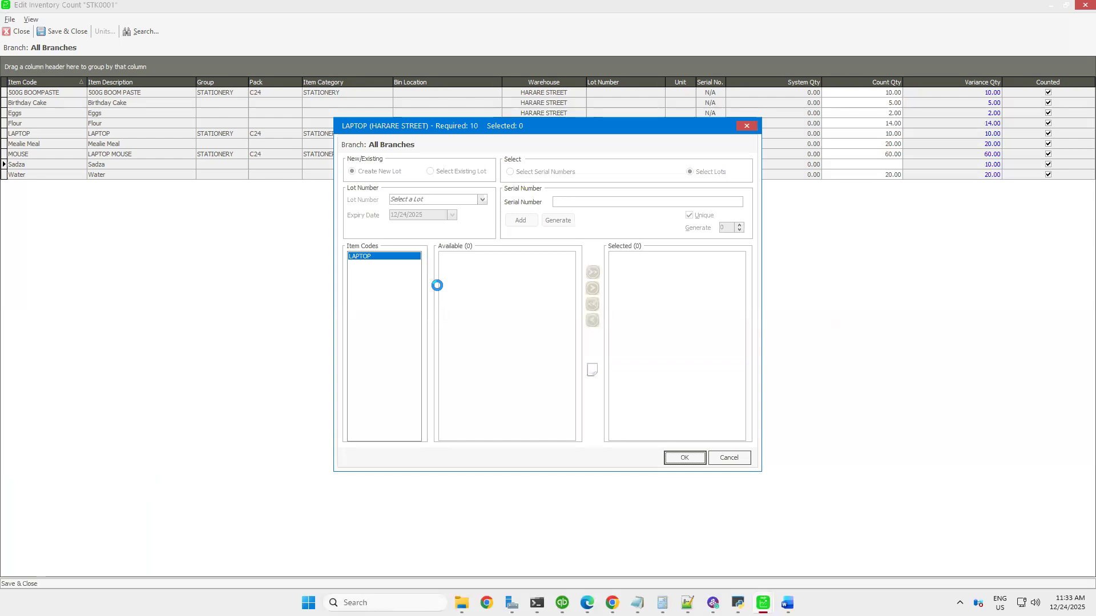
click(482, 200)
click(368, 273)
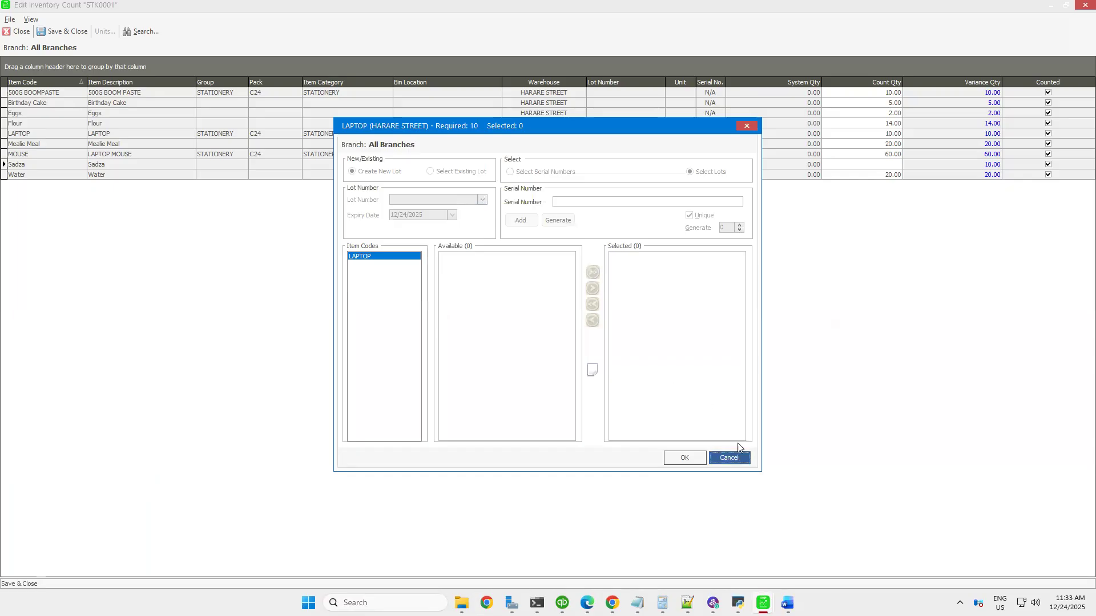
click(733, 458)
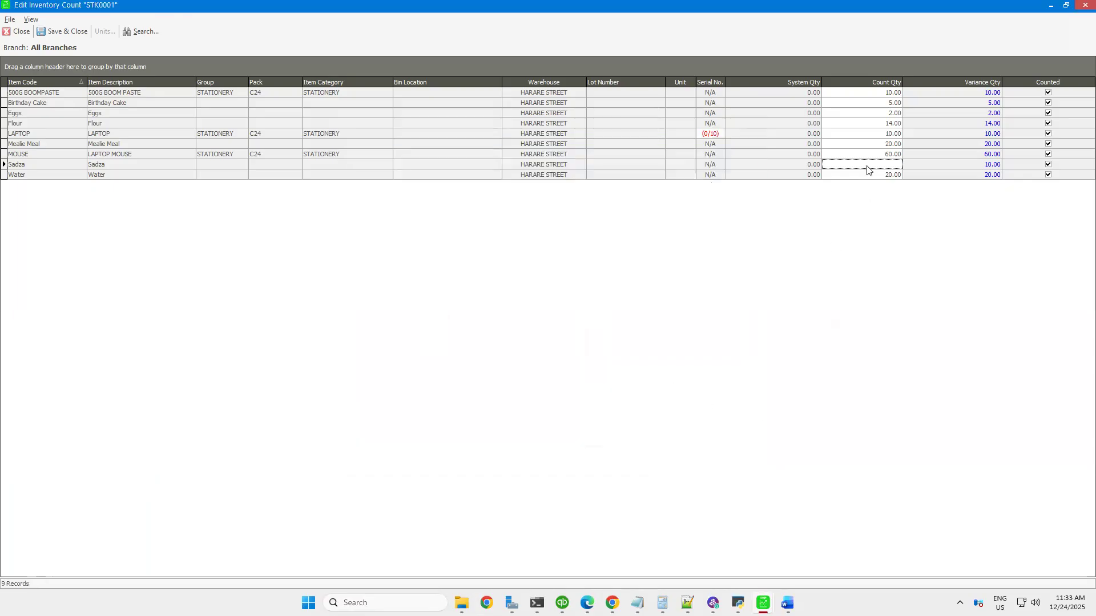
Clear the count quantities of LAPTOP and Mealie Meal
click(873, 134)
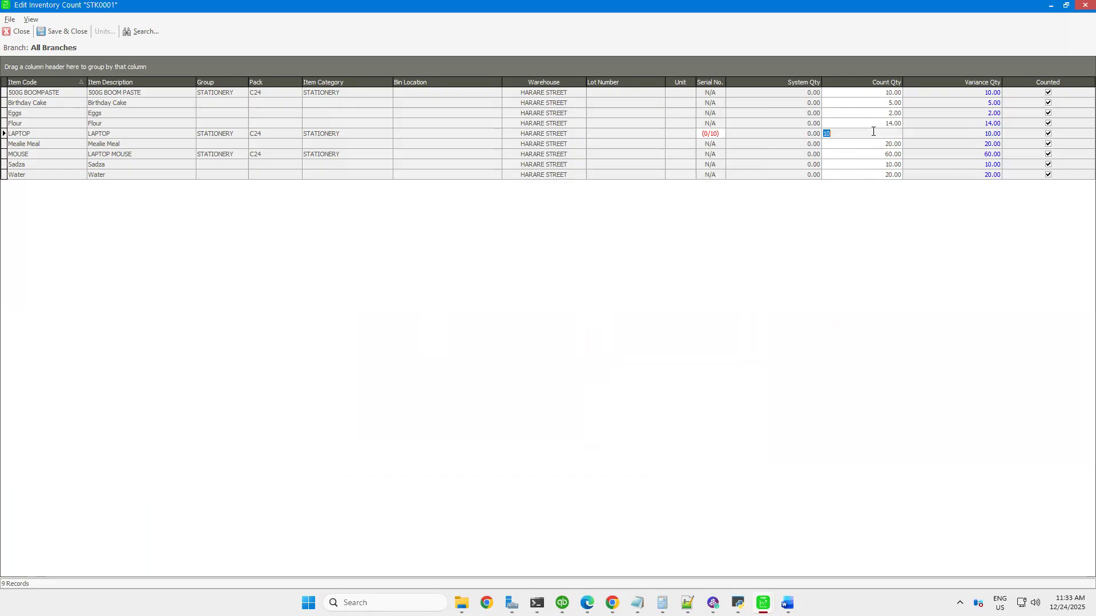
key(BackSpace)
key(Down)
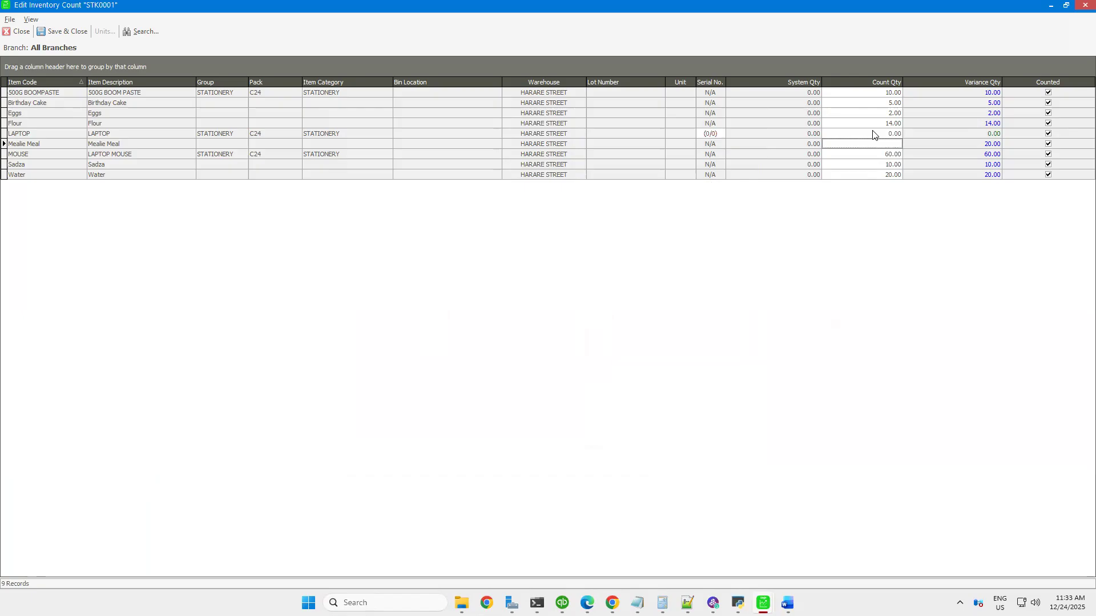
key(BackSpace)
key(Down)
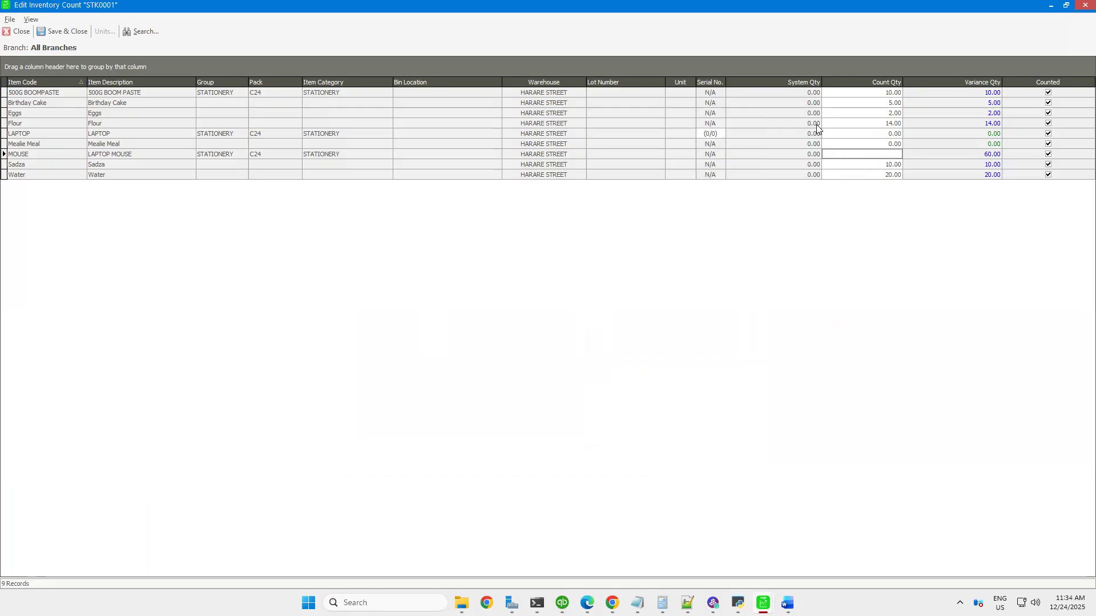
Set the count quantities to 10 for MOUSE, 20 for Sadza and 14 for Water, and save the counts
text(10)
key(Down)
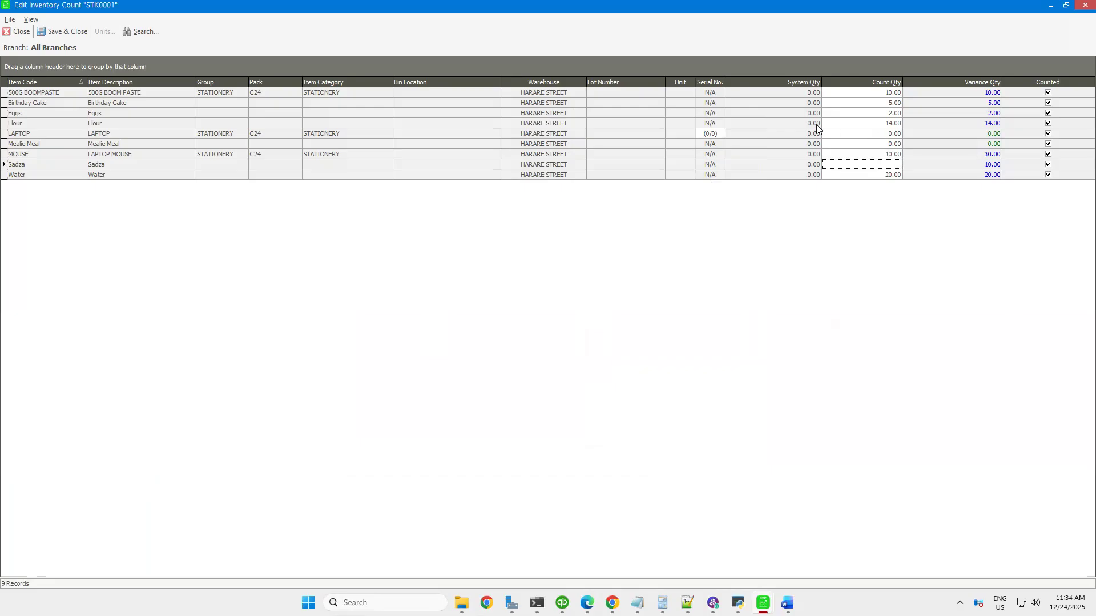
text(20)
key(Down)
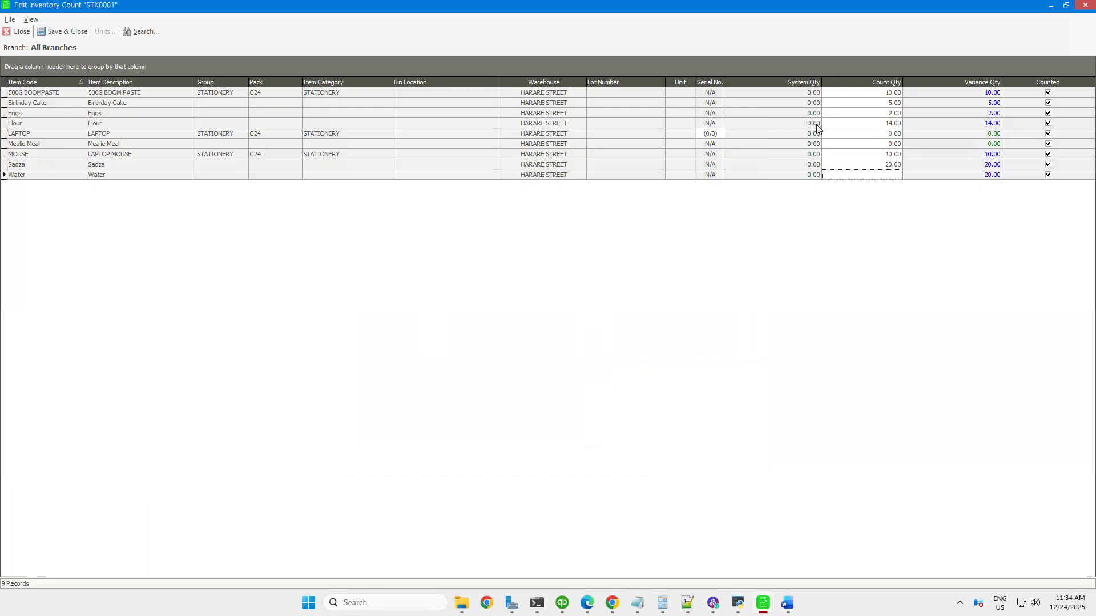
text(14)
key(Down)
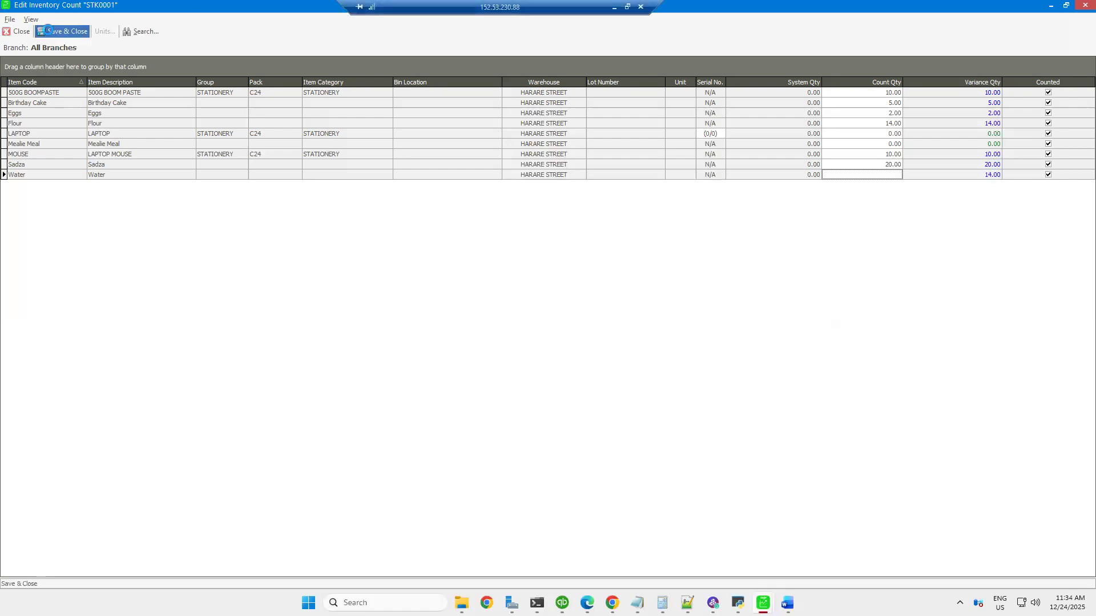
click(49, 31)
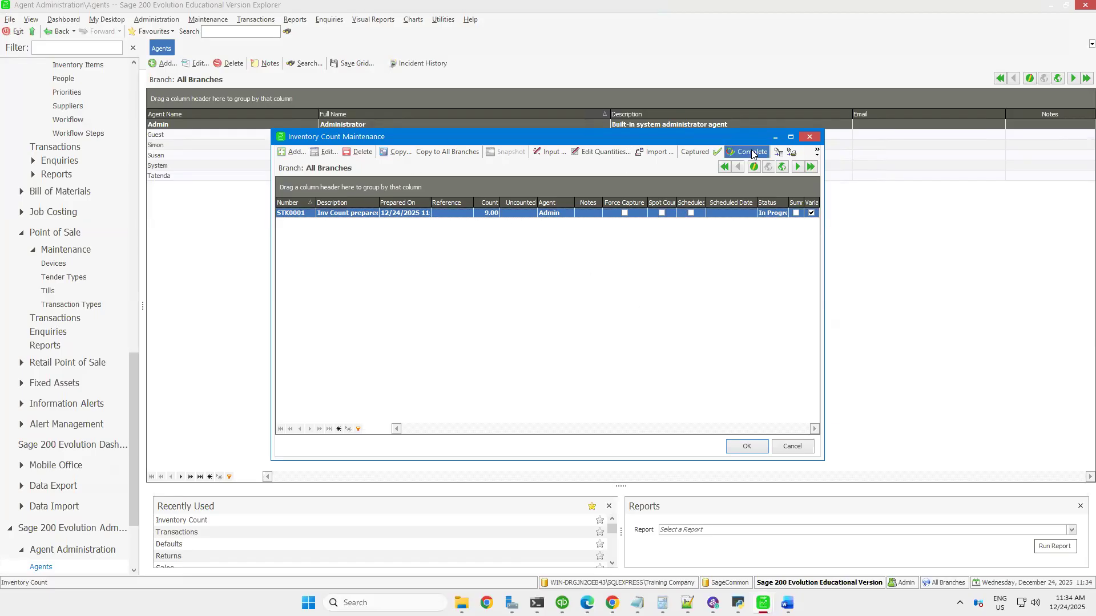
Reopen the quantities of STK0001 to check the saved counts, and close them again
click(608, 150)
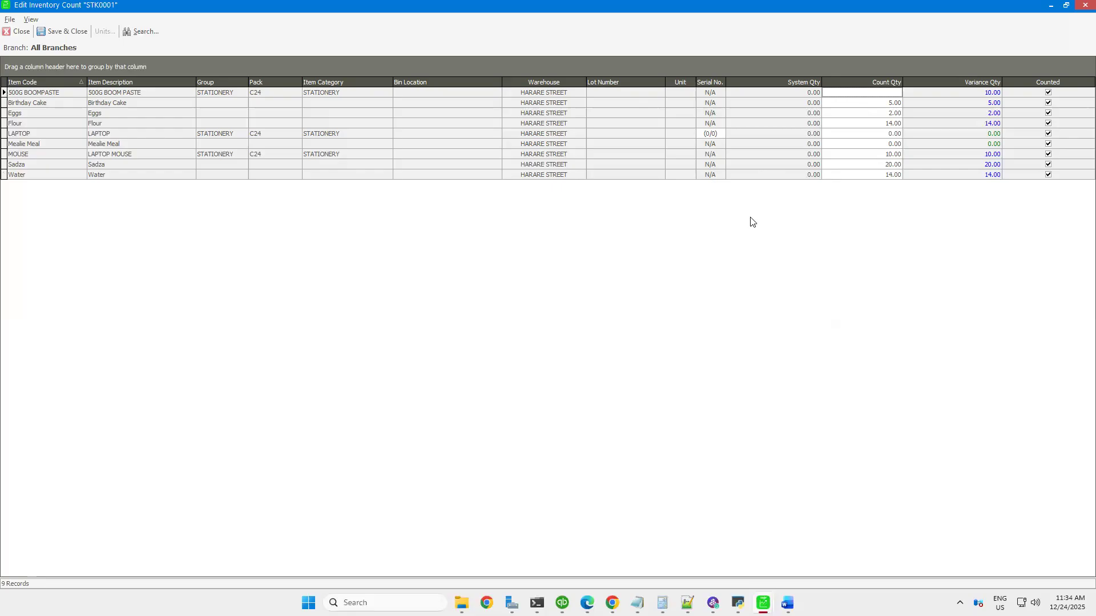
click(10, 19)
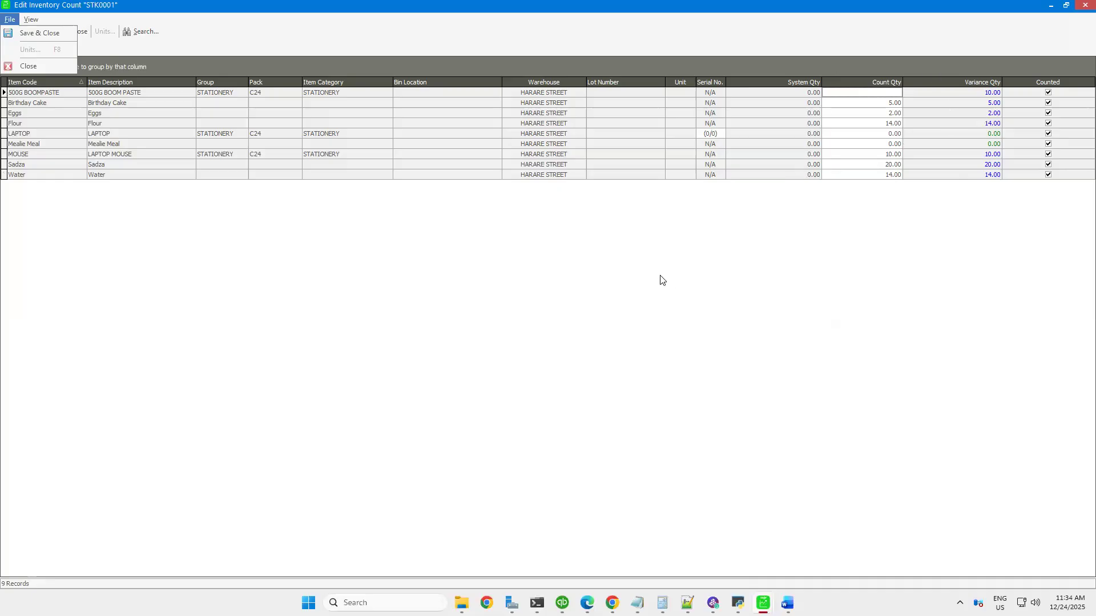
click(40, 68)
click(48, 32)
Complete inventory count STK0001, agreeing to continue with open inventory journal batches
click(750, 153)
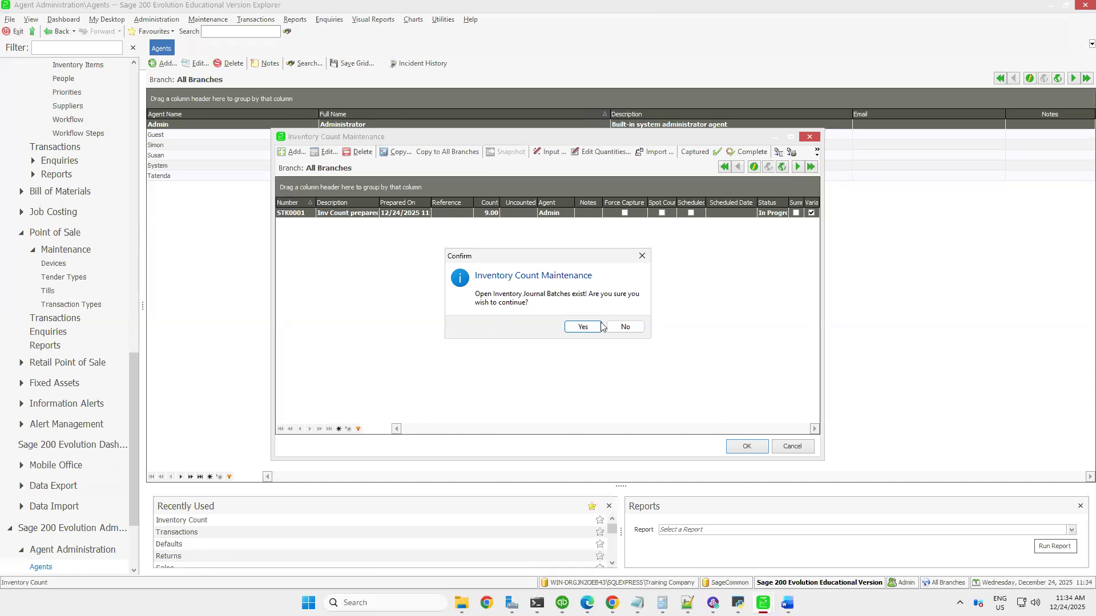
click(583, 327)
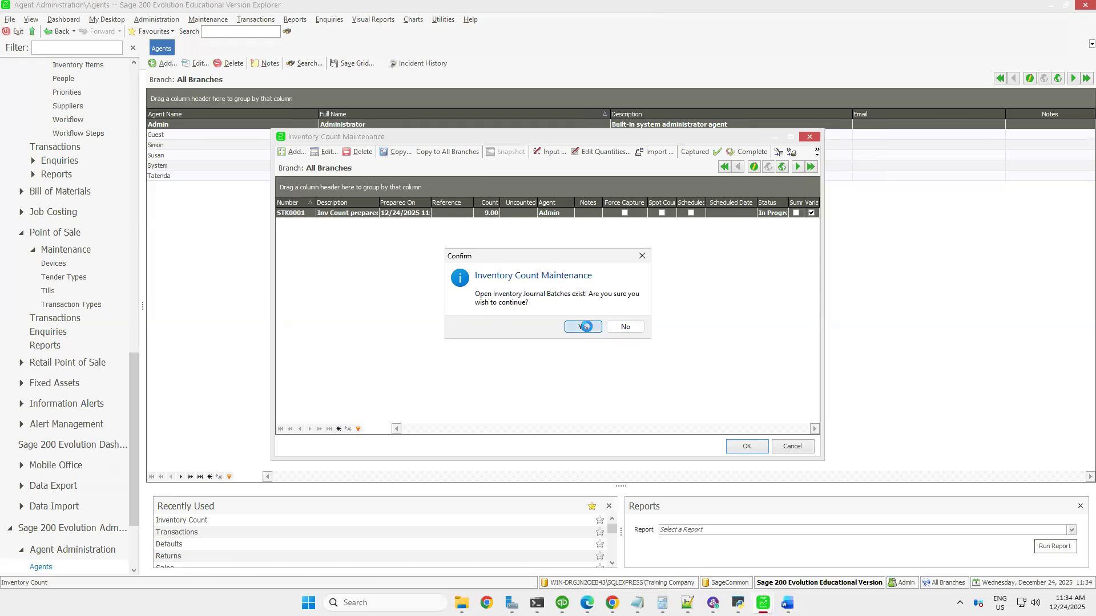
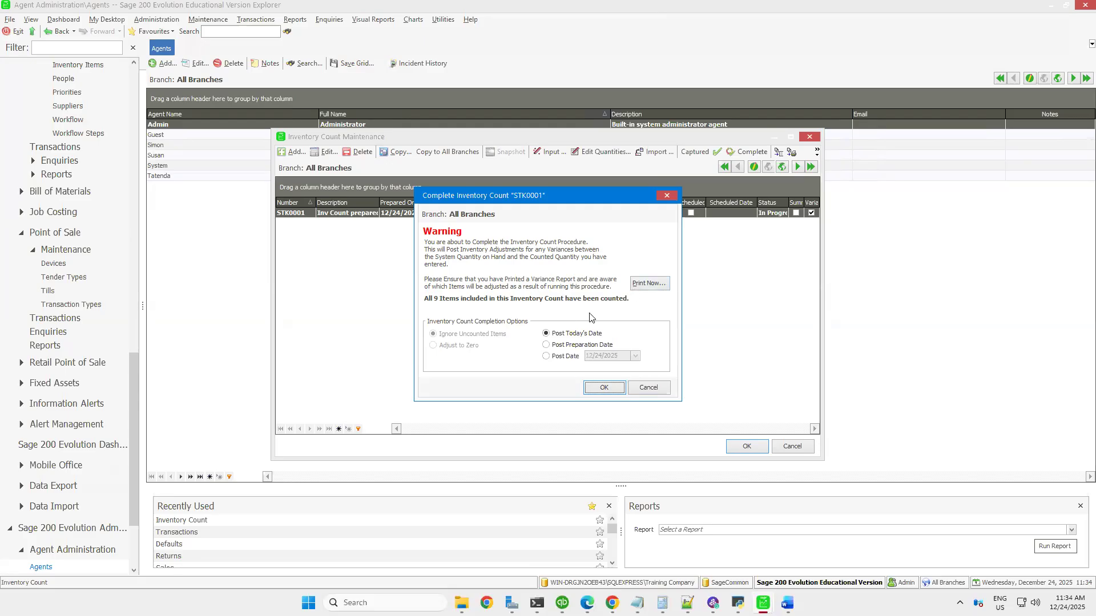
Preview the variance report for inventory count STK0001 with counted and uncounted items, and close the report
click(649, 285)
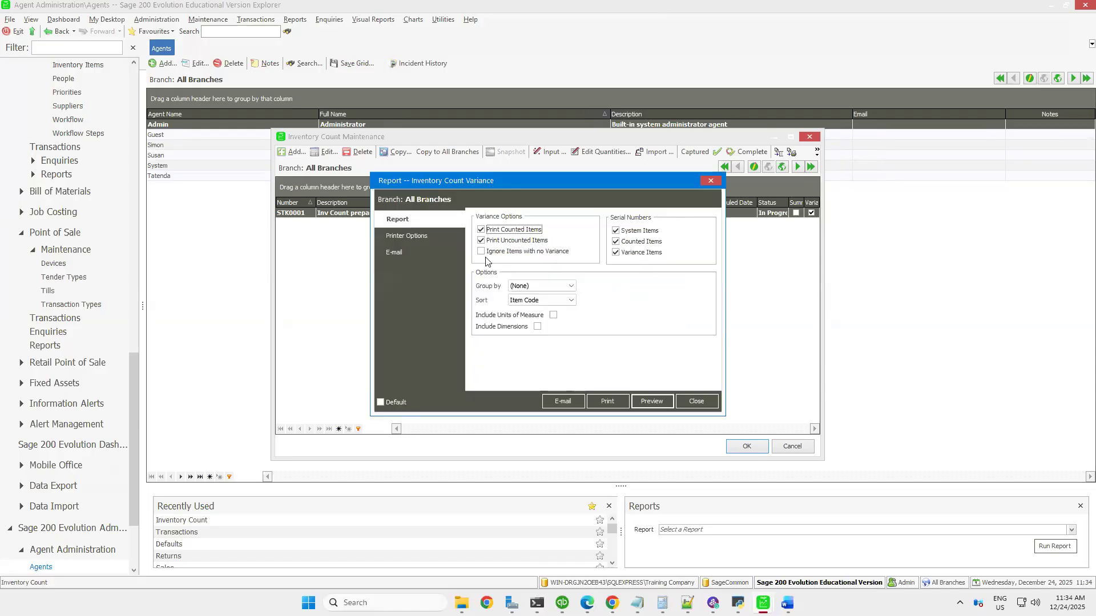
click(652, 402)
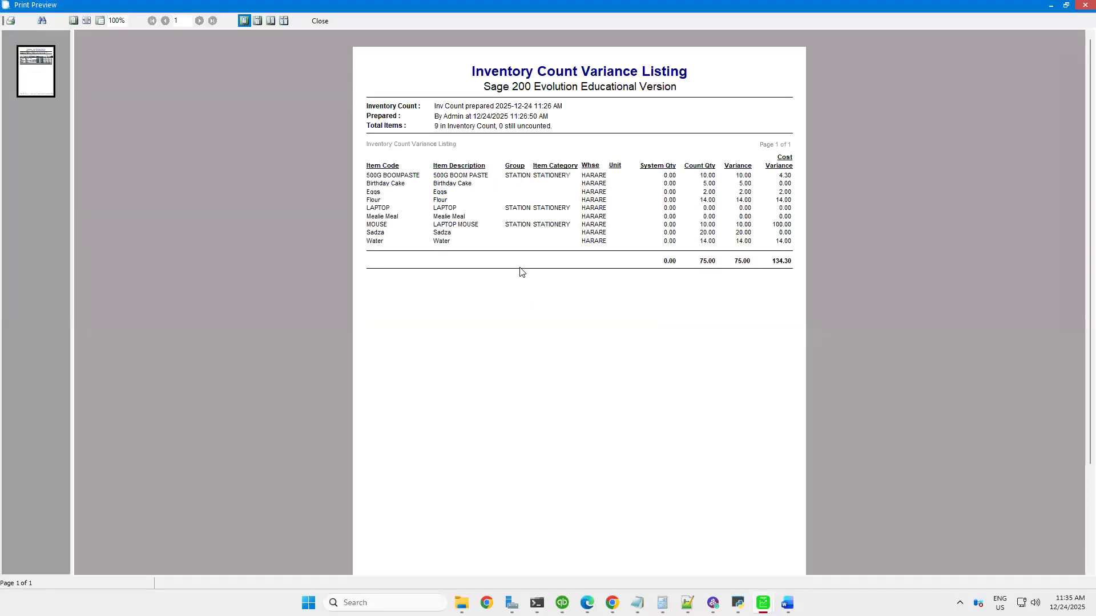
click(1085, 6)
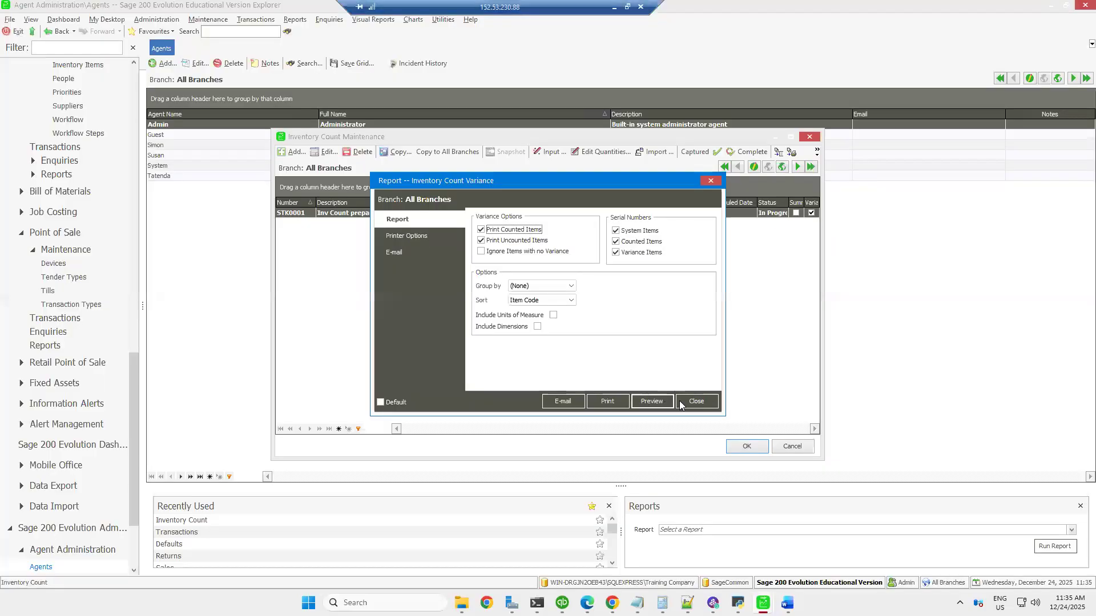
click(687, 403)
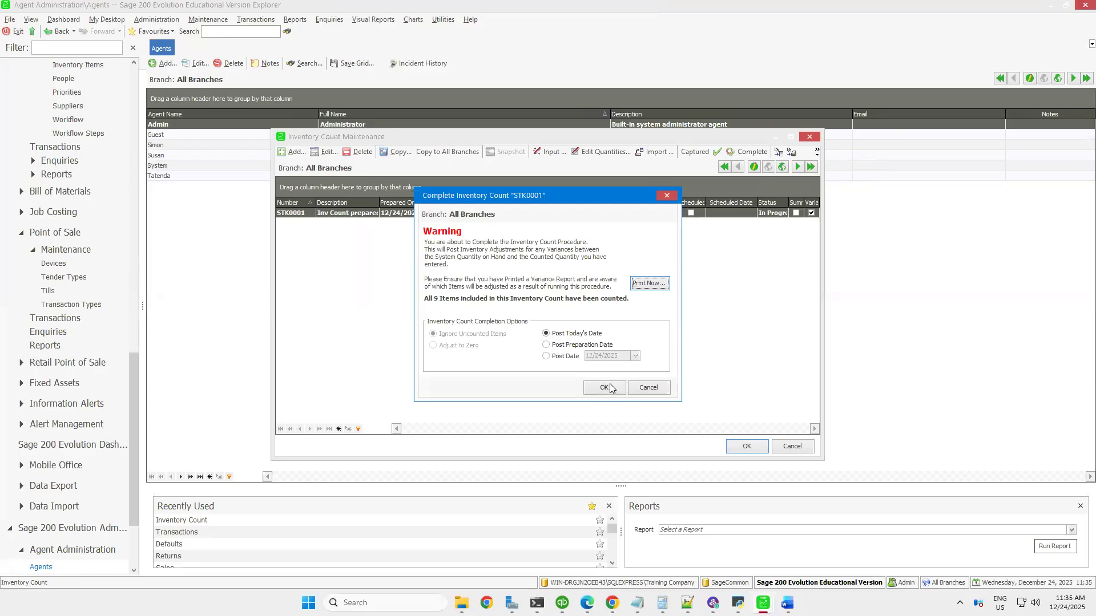
Confirm completing inventory count STK0001 with today's posting date, view the completion log, and close the log and count maintenance
key(Return)
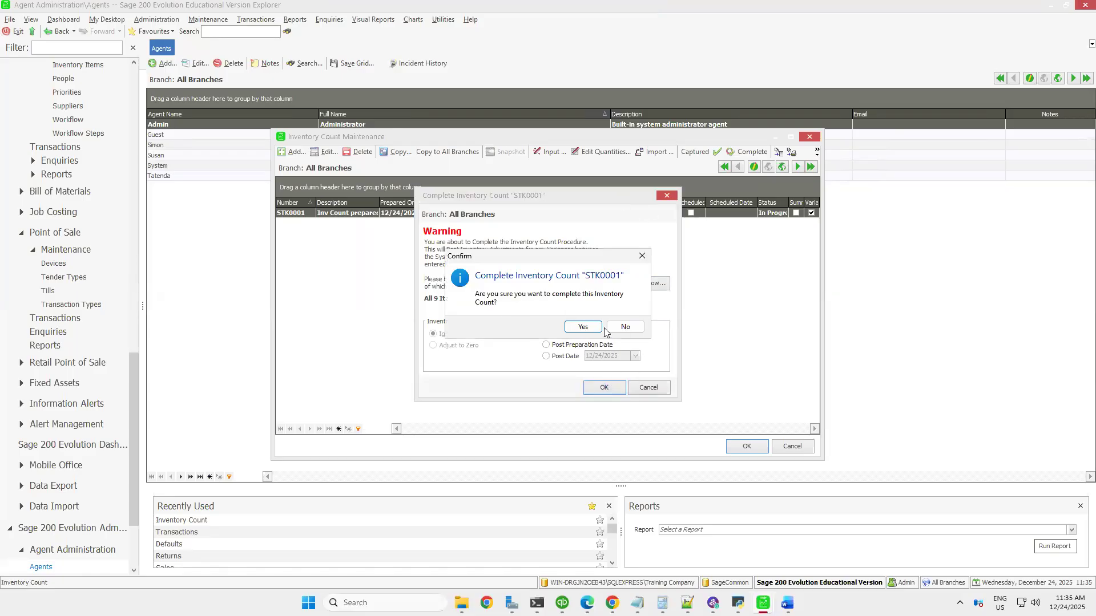
click(583, 327)
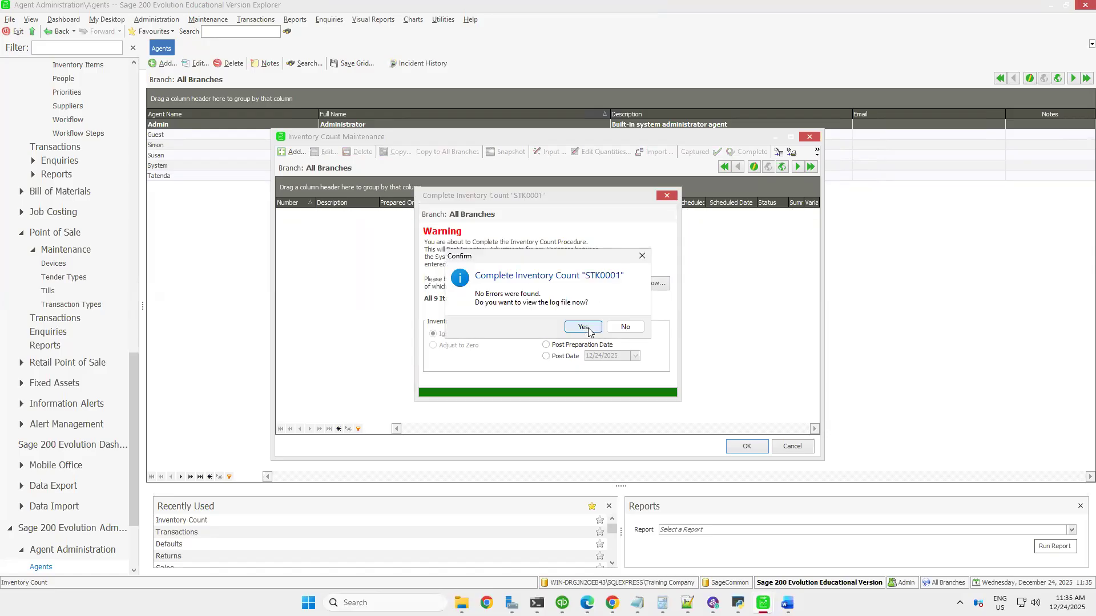
click(588, 330)
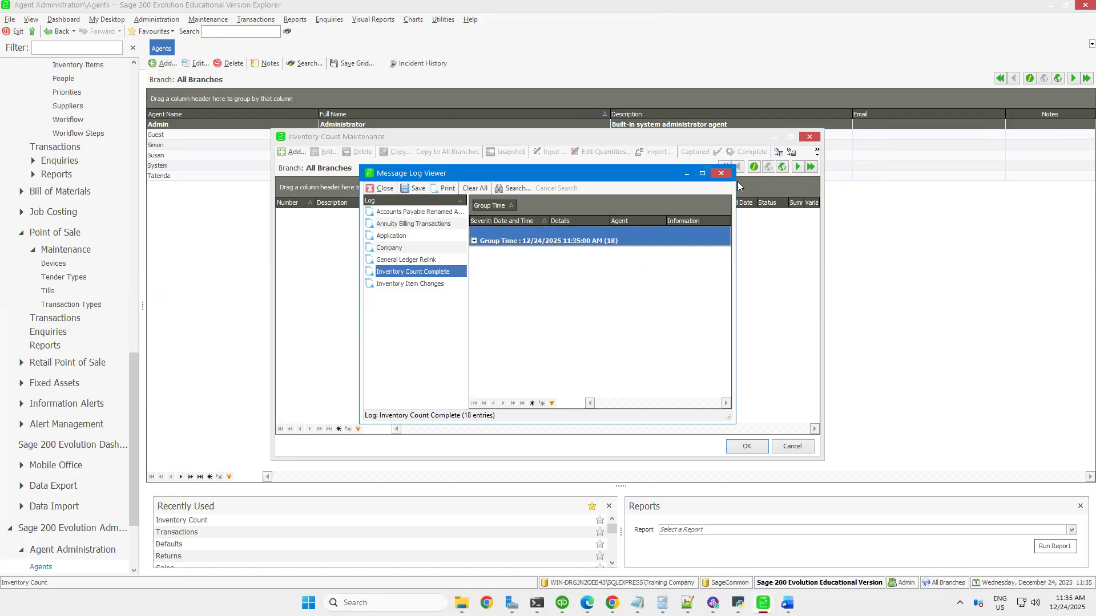
click(721, 174)
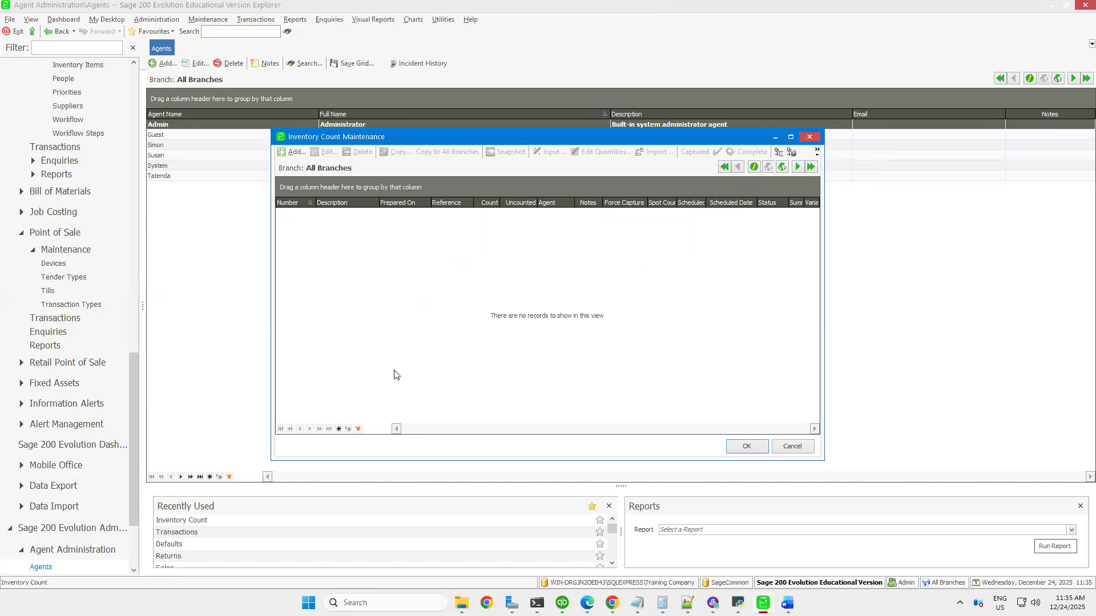
click(810, 136)
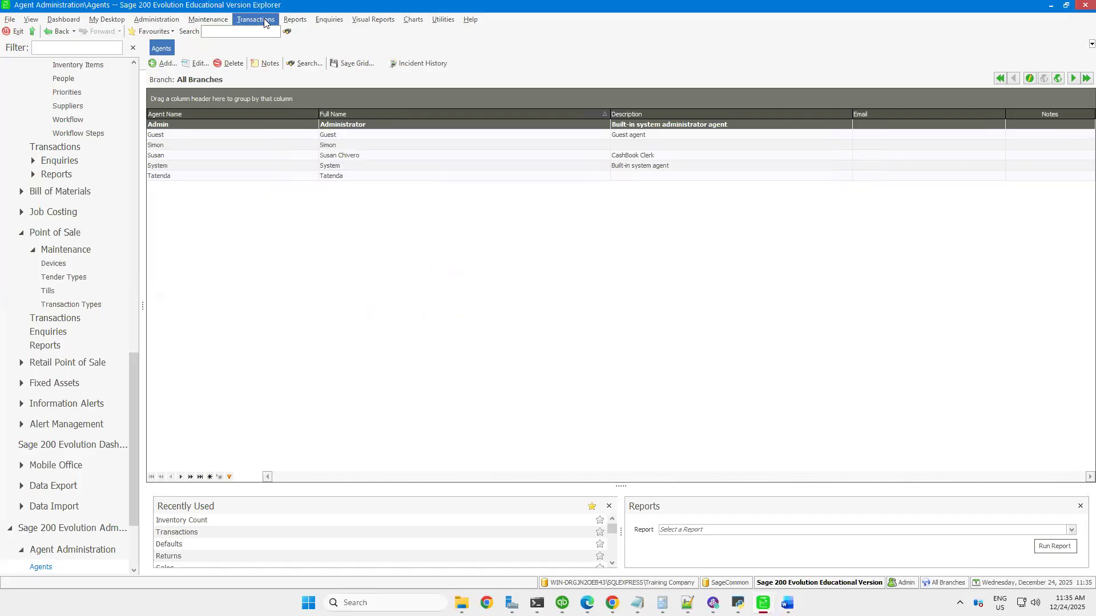
Start a new inventory Return to Supplier document for supplier Nationa Foods Ltd and minimize it
click(265, 22)
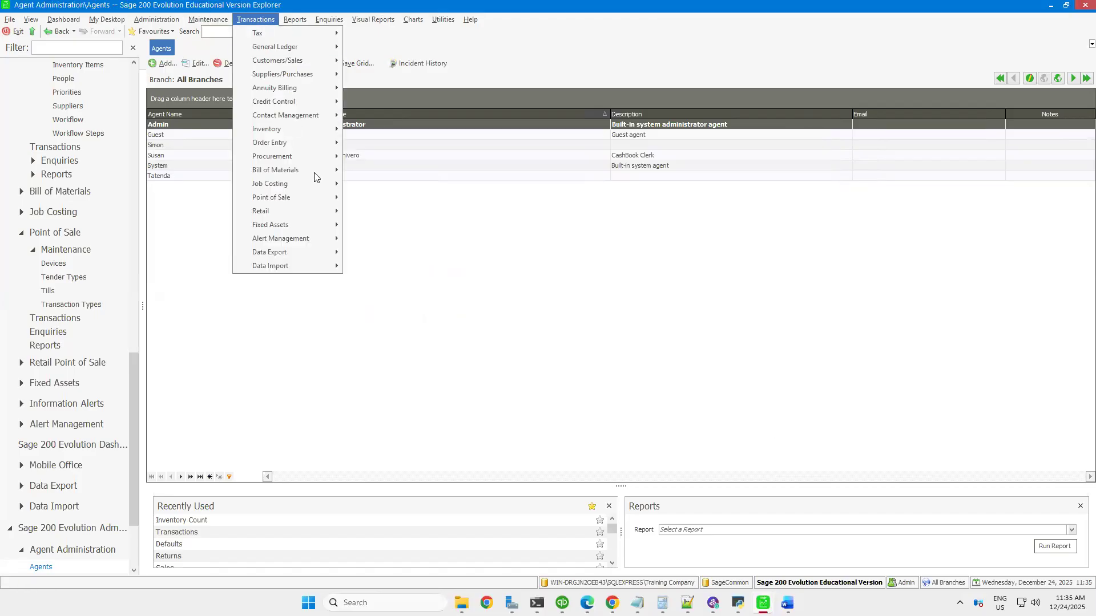
mouse_move(305, 122)
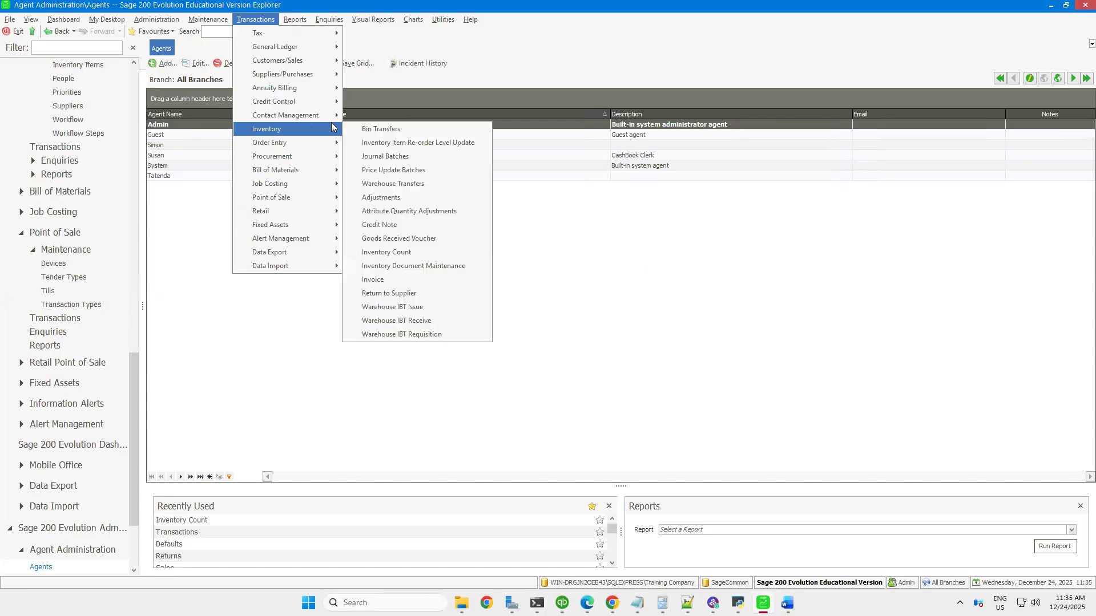
click(408, 293)
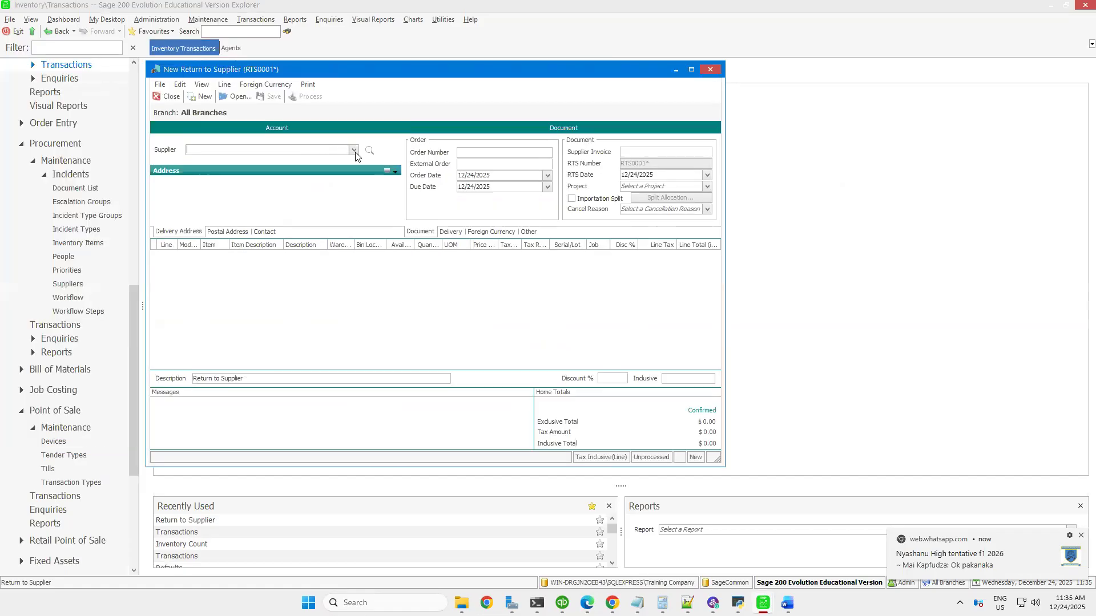
click(354, 150)
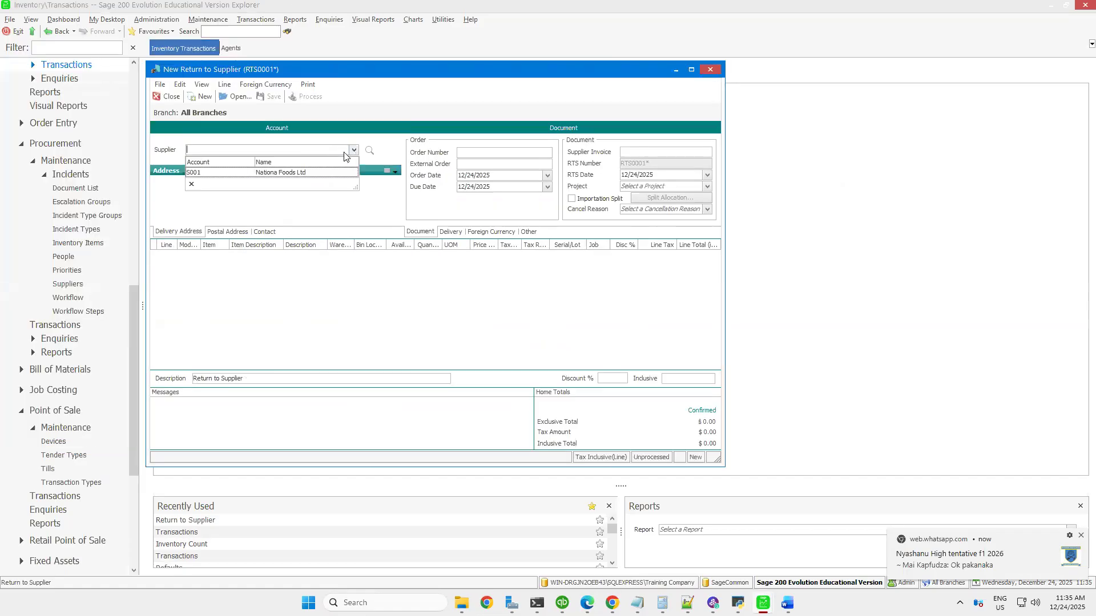
click(221, 172)
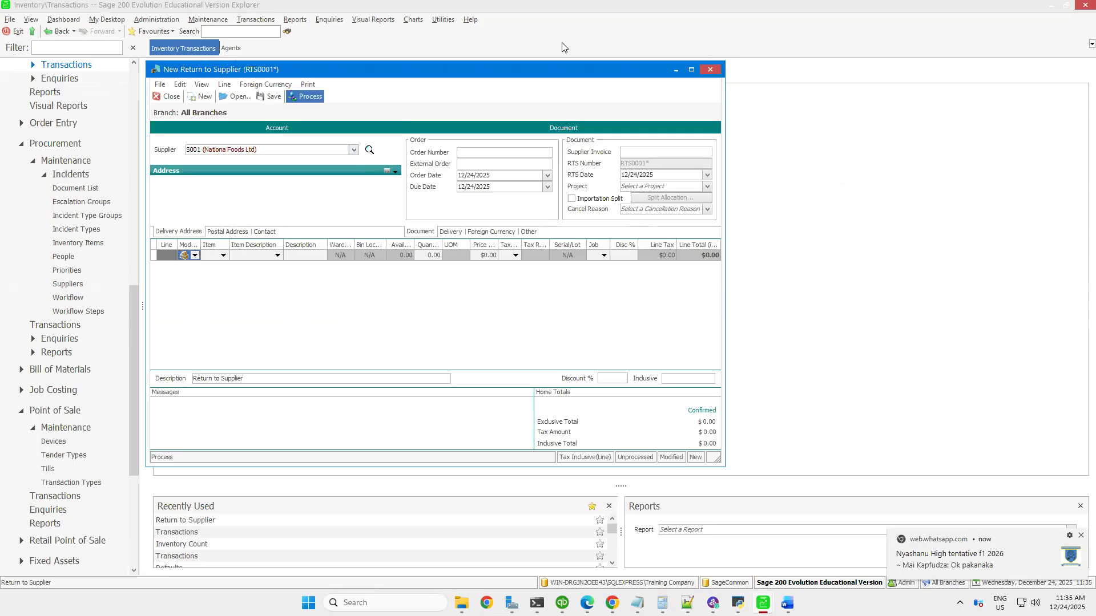
click(675, 69)
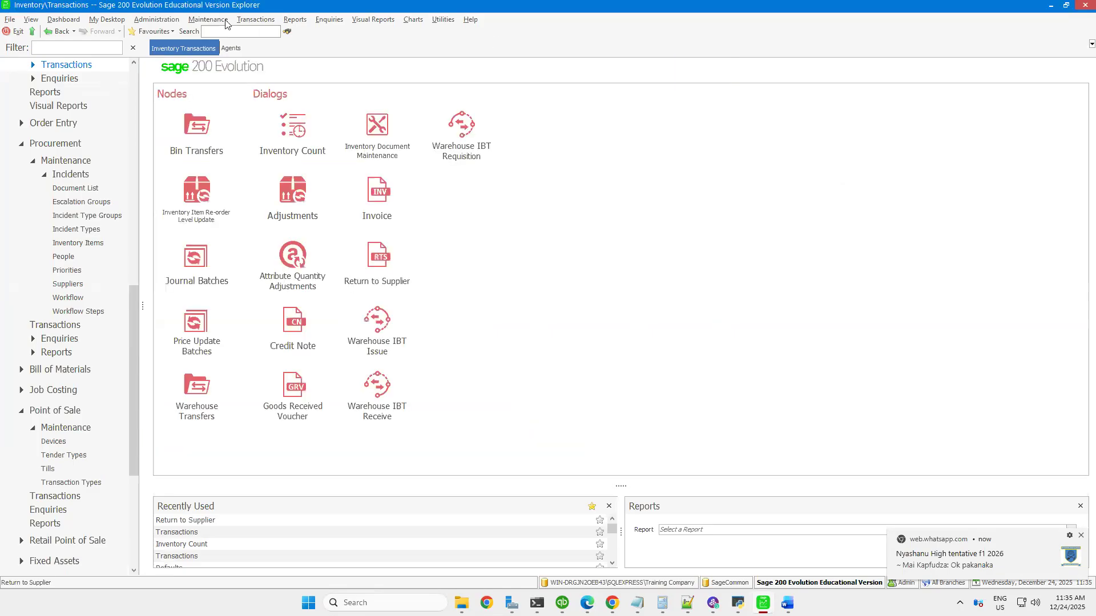
Try to open a Warehouse IBT Requisition from the inventory transactions and dismiss the resulting dialogs
click(255, 21)
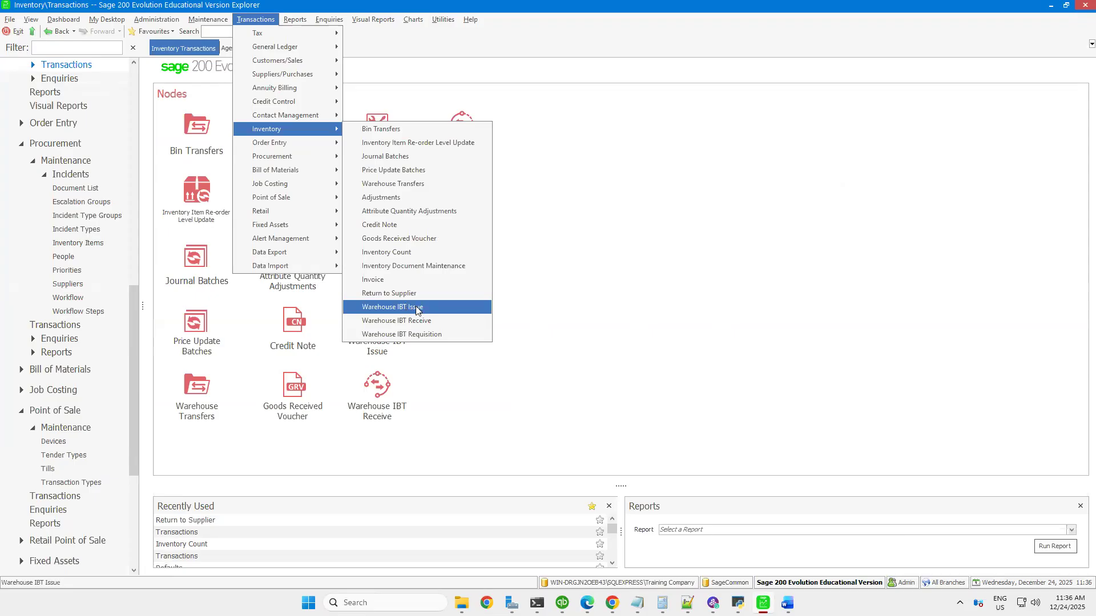
click(400, 336)
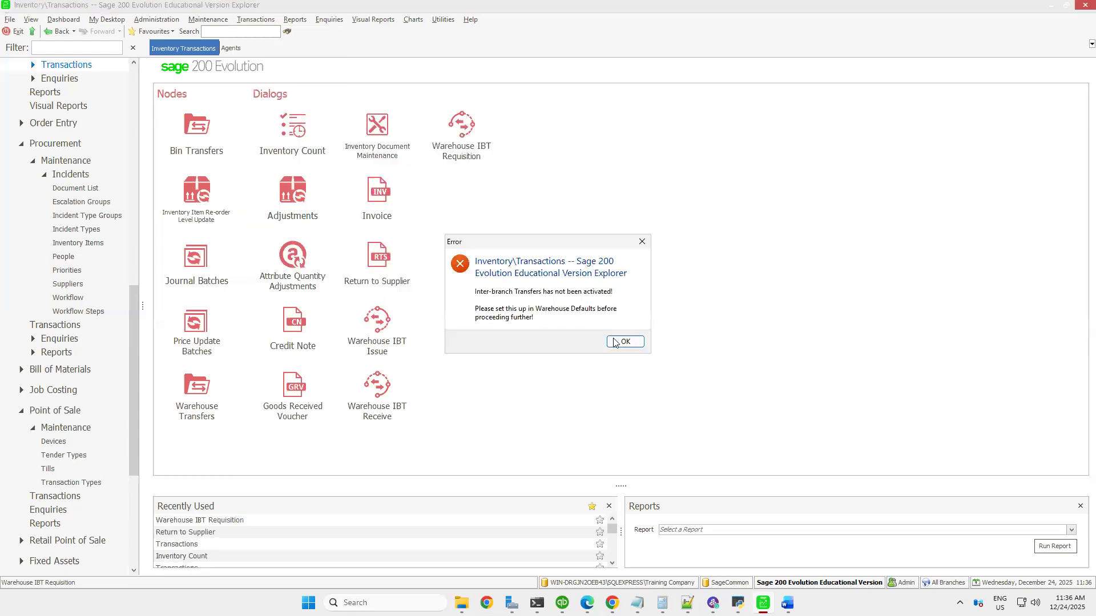
key(Return)
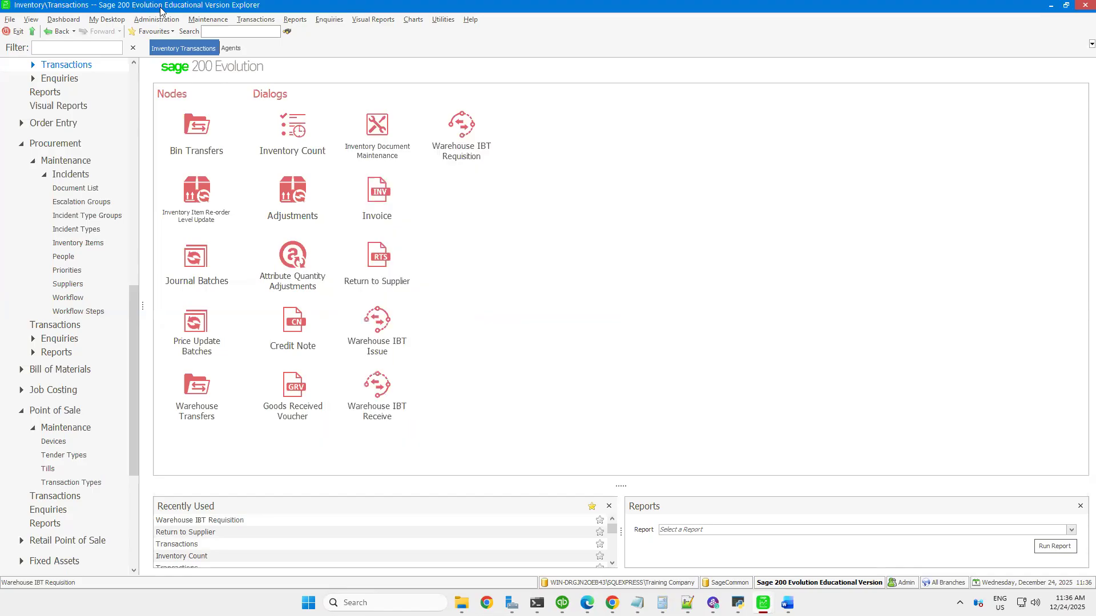
click(252, 22)
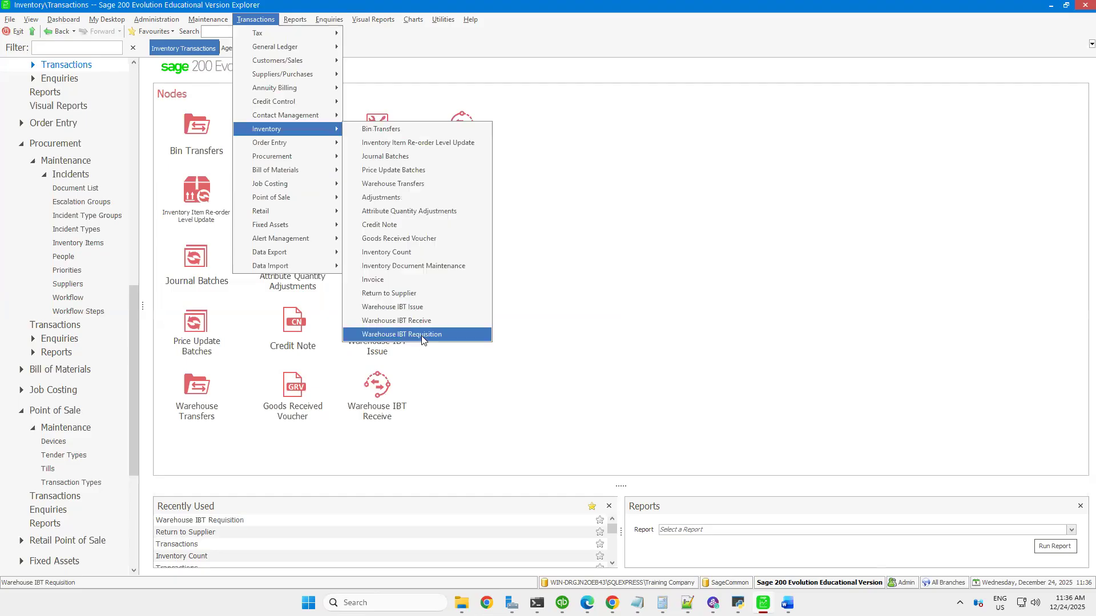
click(435, 359)
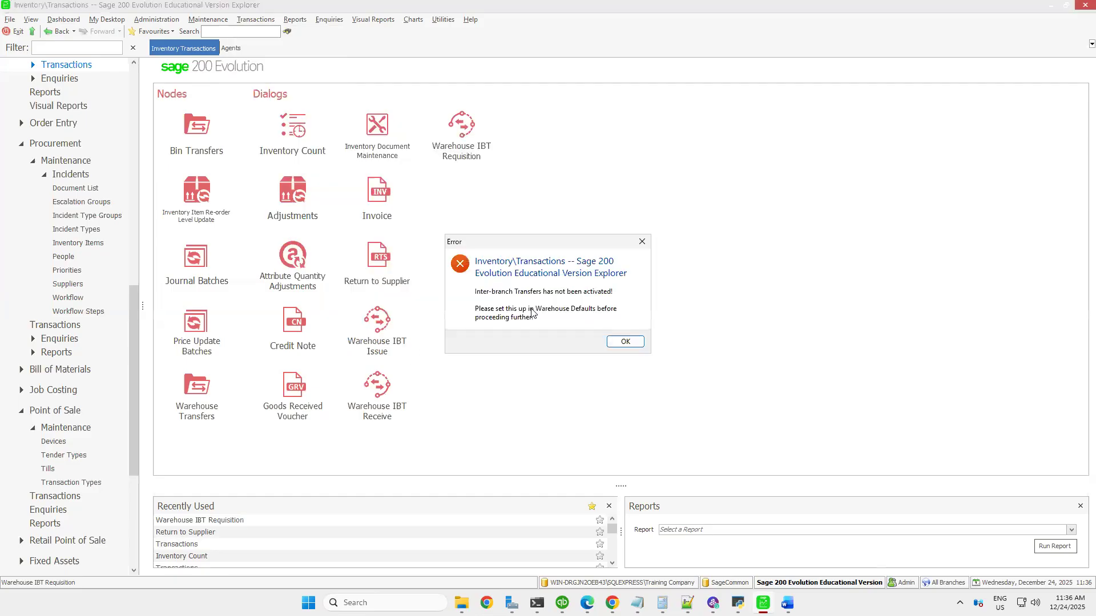
click(629, 343)
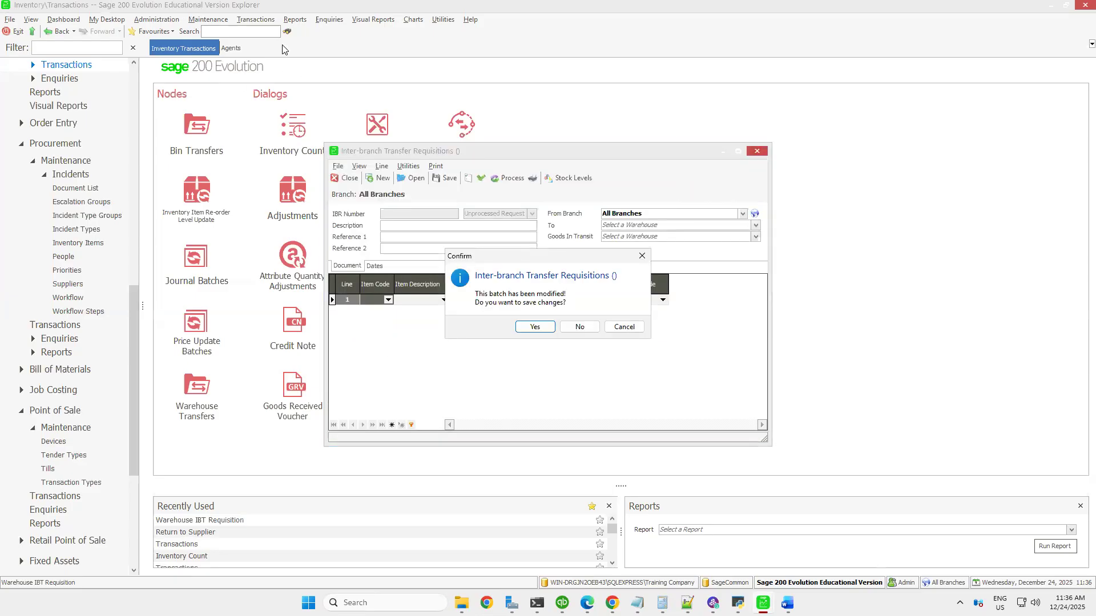
key(Return)
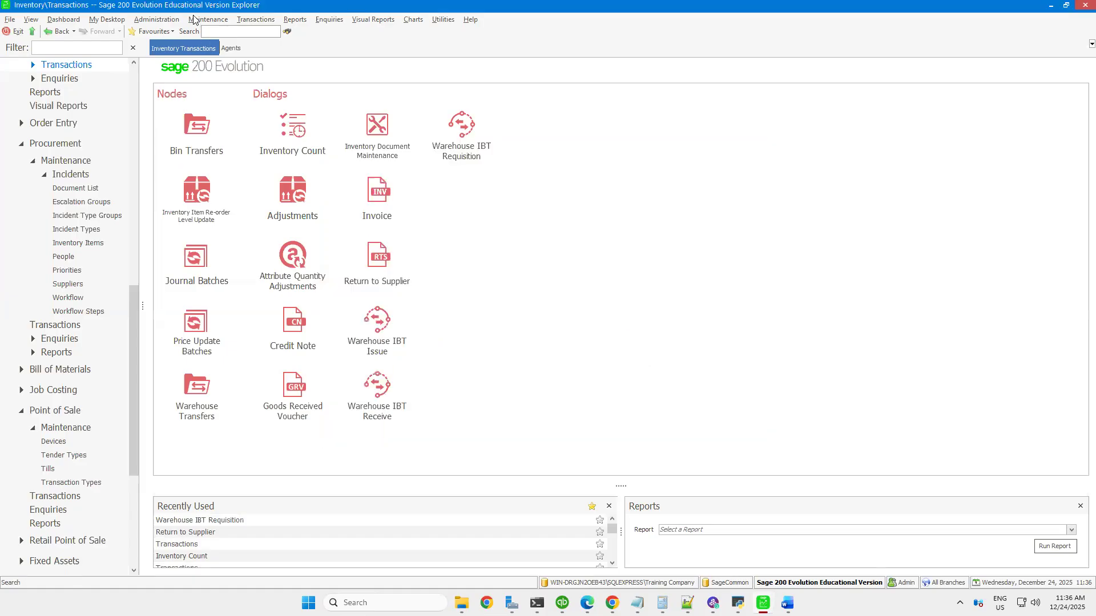
Open the list of inventory warehouses
click(208, 19)
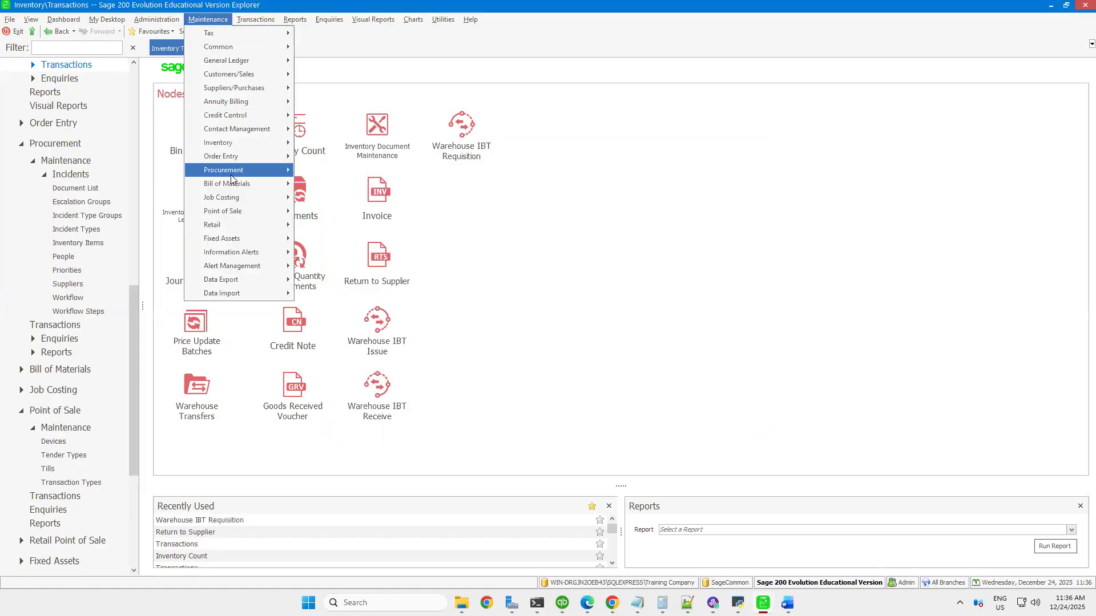
mouse_move(250, 147)
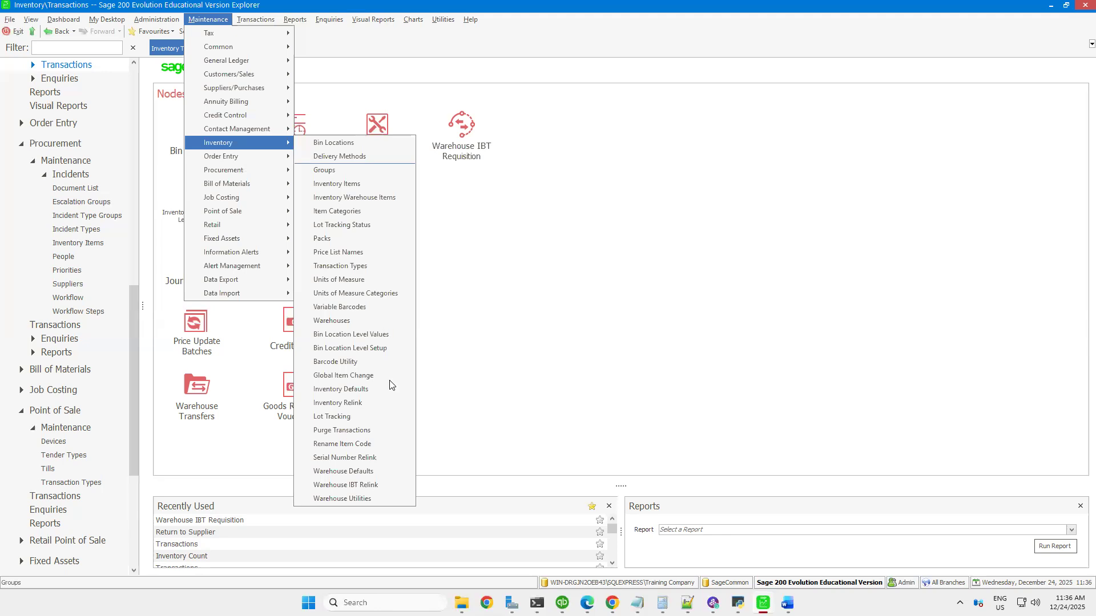
click(348, 322)
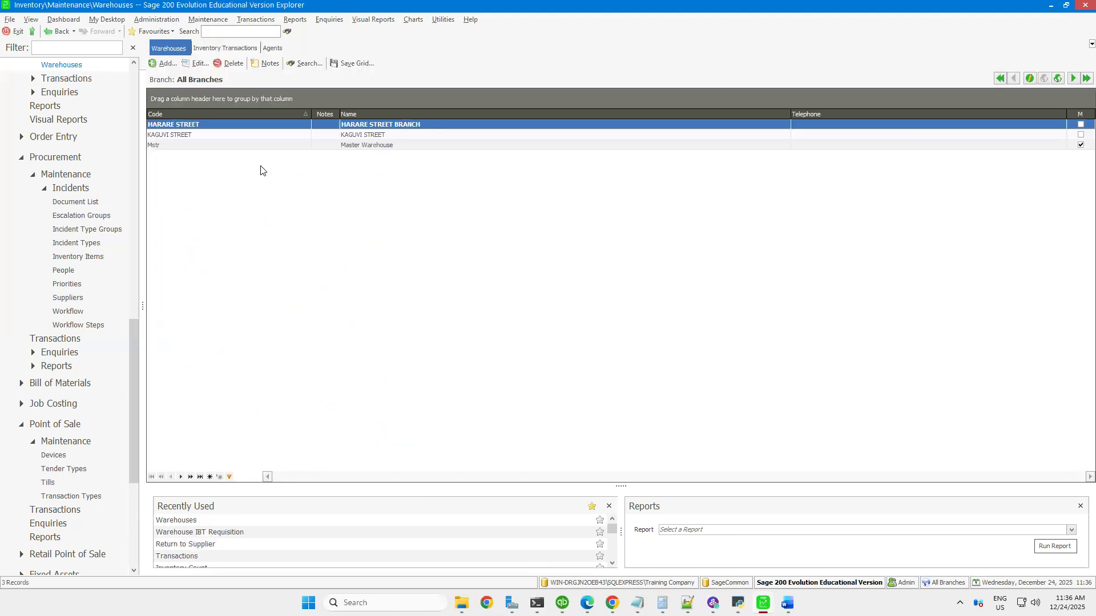
Open the Warehouse Defaults and activate inter-branch transfers
click(210, 21)
mouse_move(235, 144)
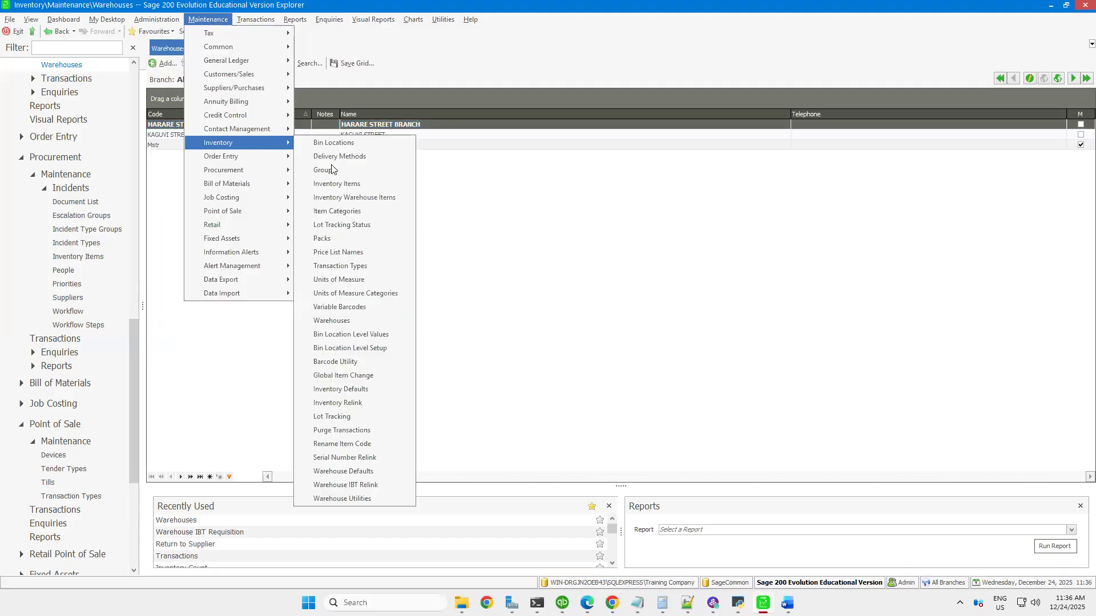
click(354, 470)
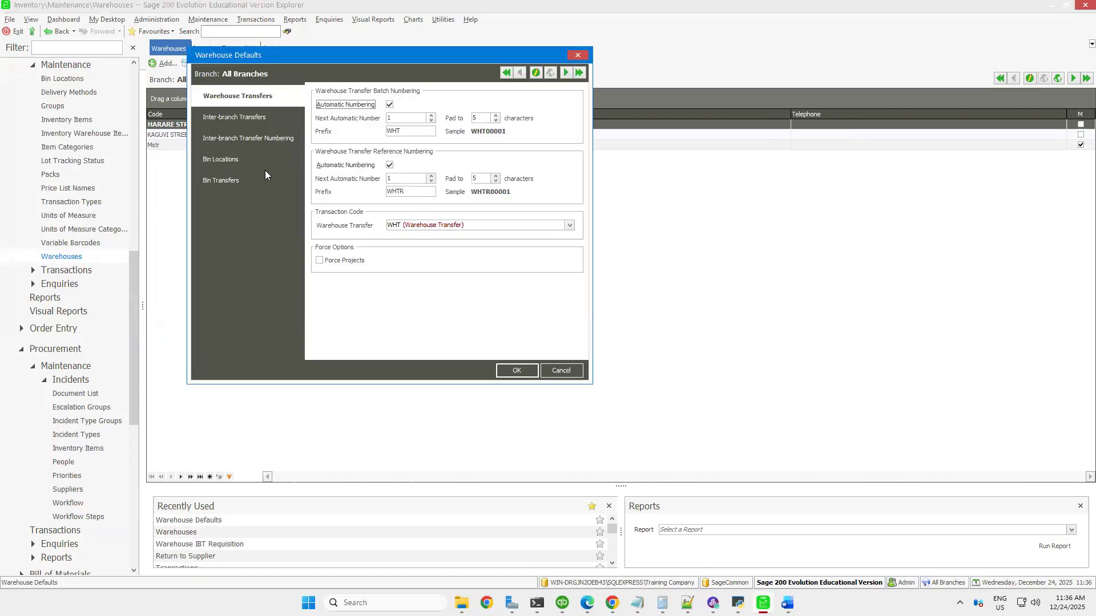
click(240, 140)
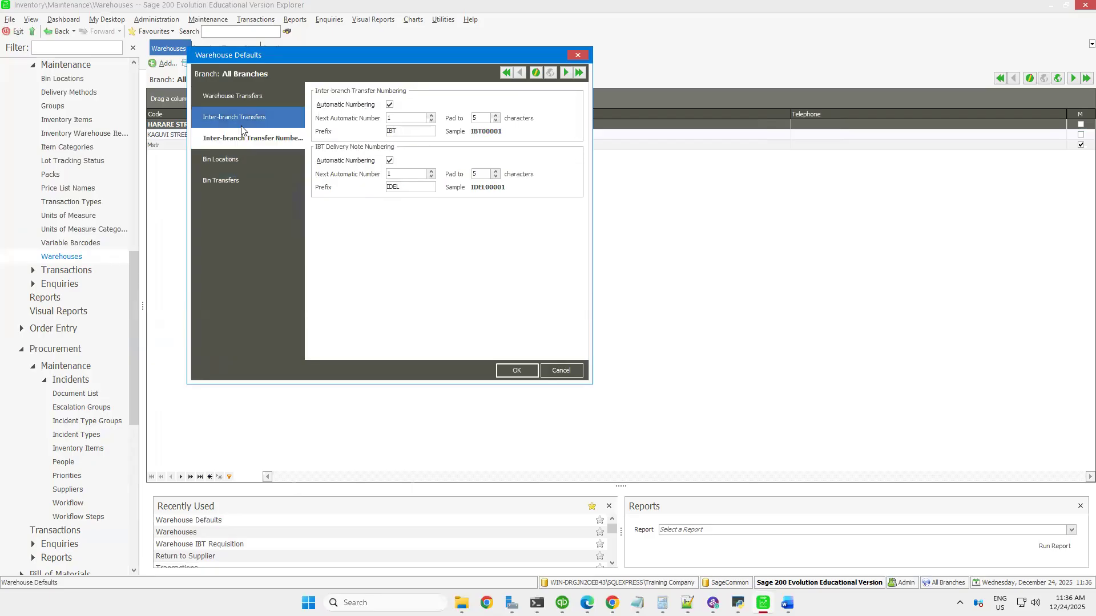
click(266, 117)
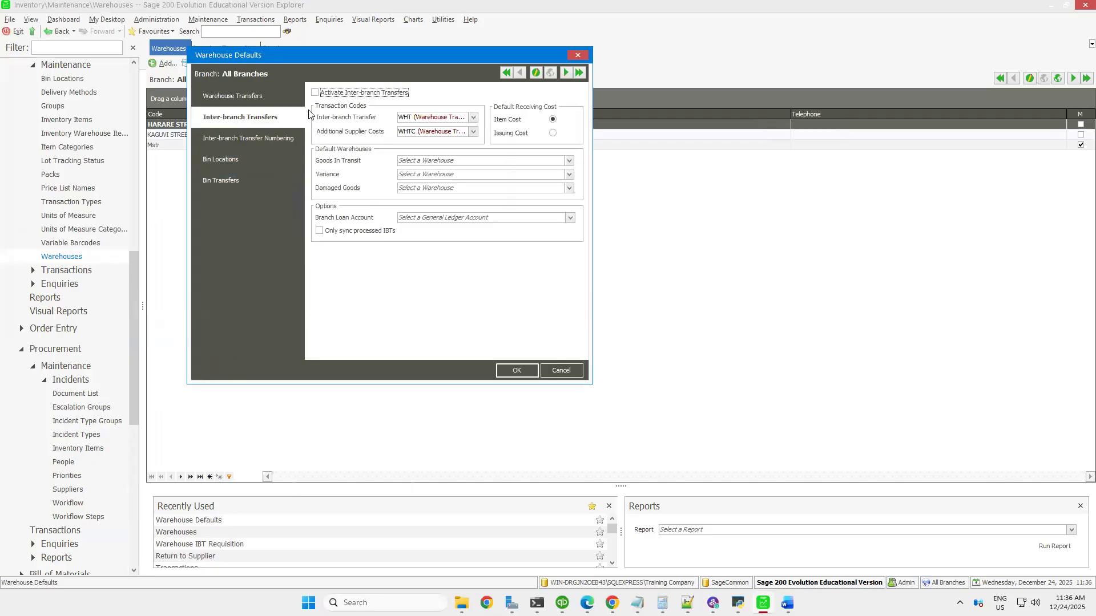
Automatically create the default warehouses GIT (Goods In Transit), VG (Variance Goods) and DG (Damaged Goods), linking all warehouse items to each
click(503, 371)
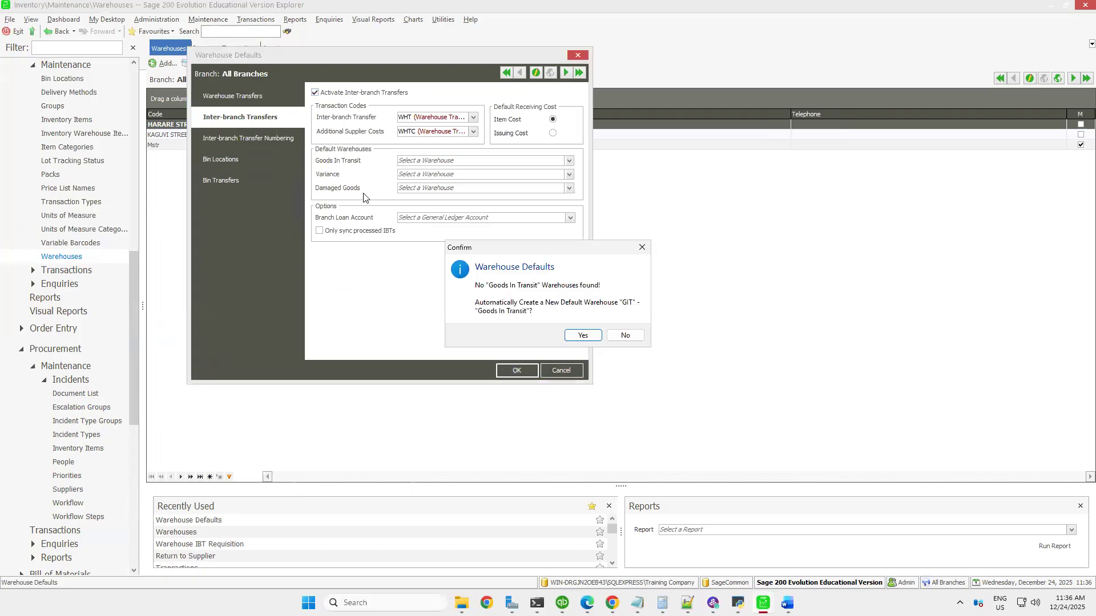
click(583, 336)
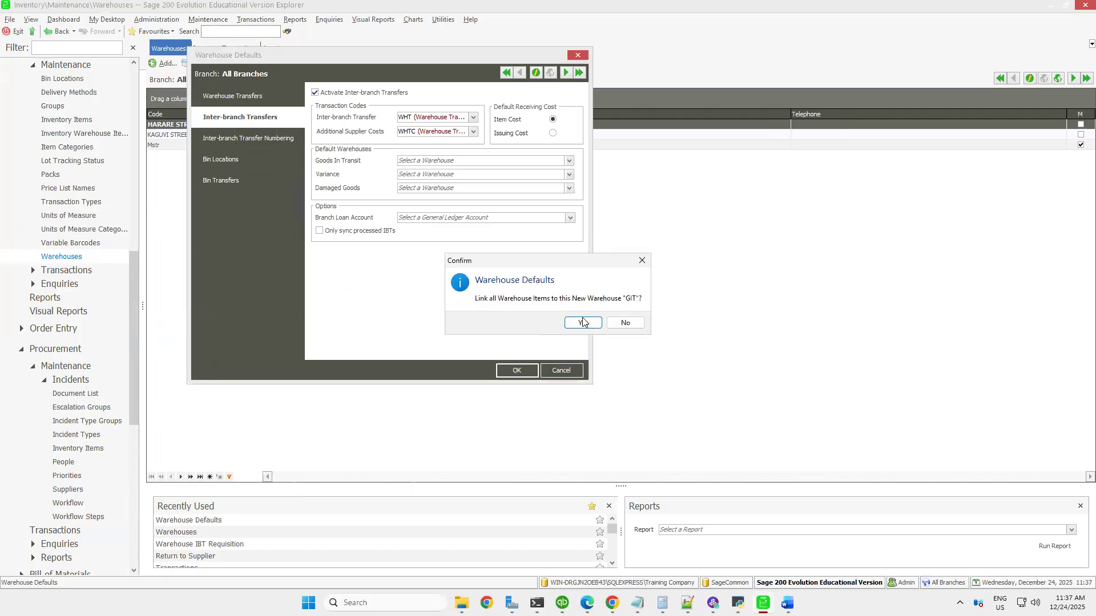
click(583, 323)
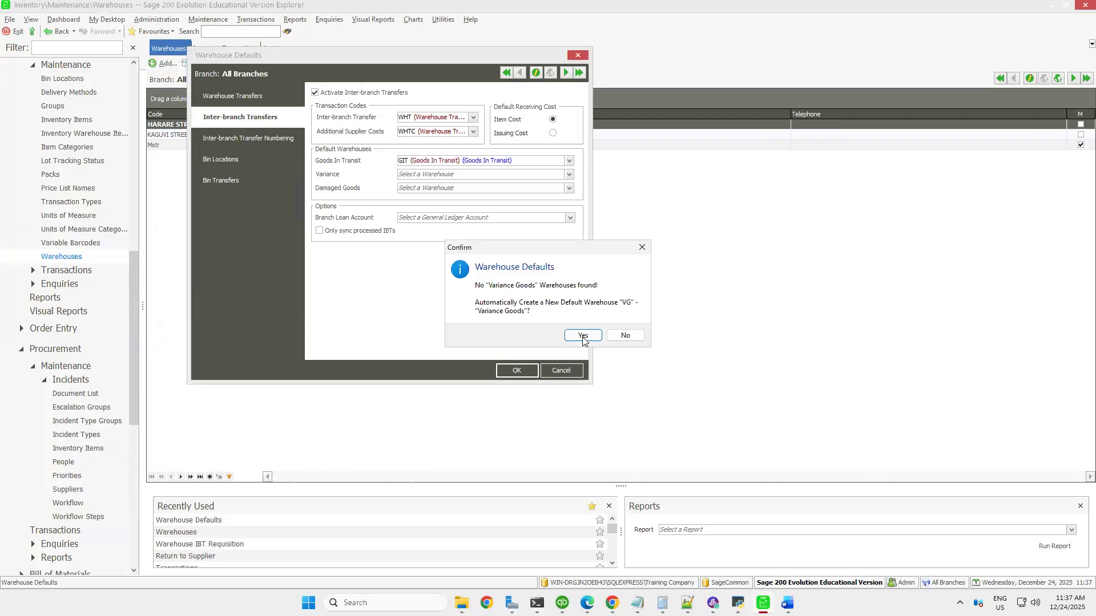
click(583, 336)
click(583, 323)
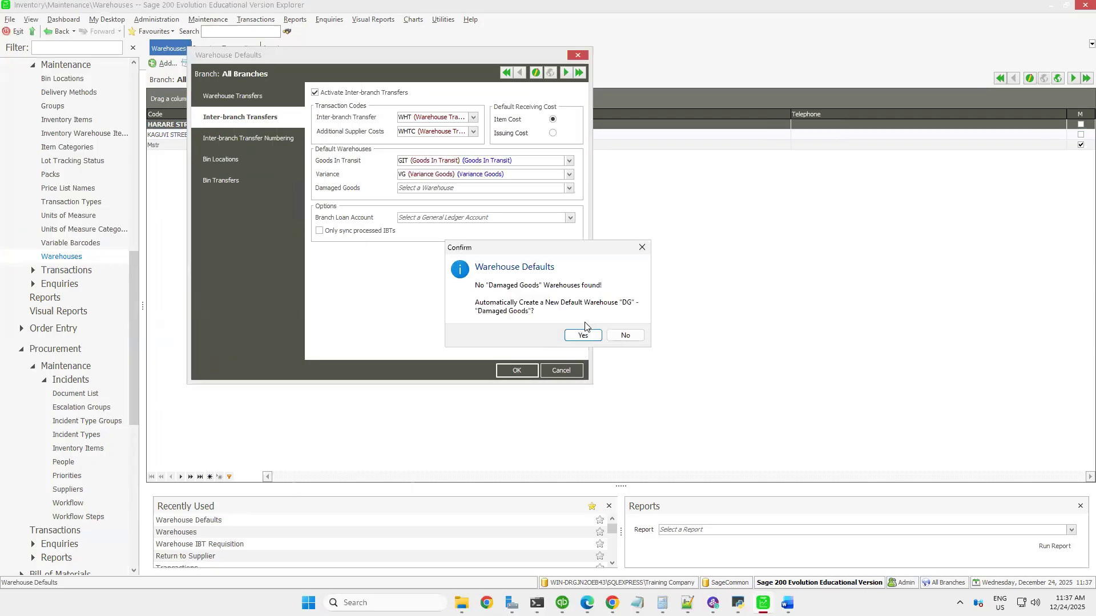
click(582, 337)
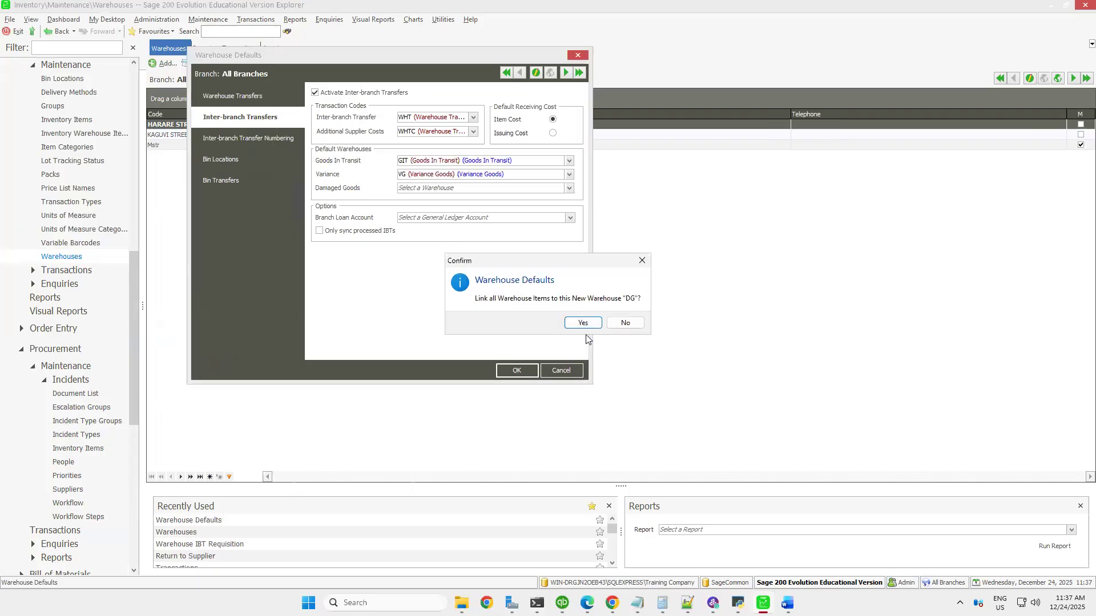
click(583, 323)
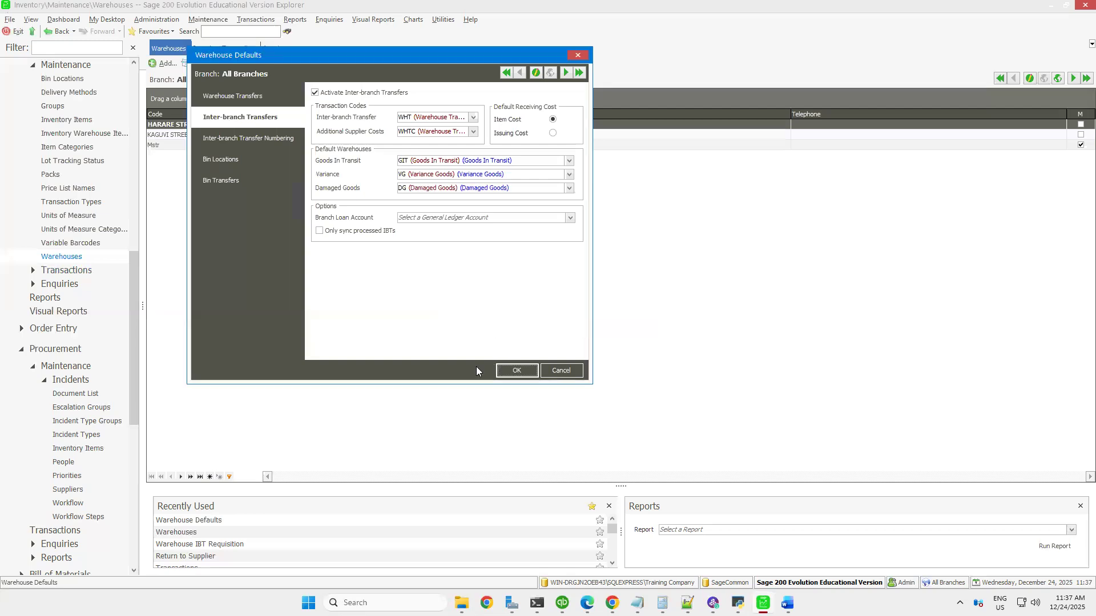
Save the warehouse defaults and open a new Warehouse IBT Requisition from the inventory transactions
click(516, 372)
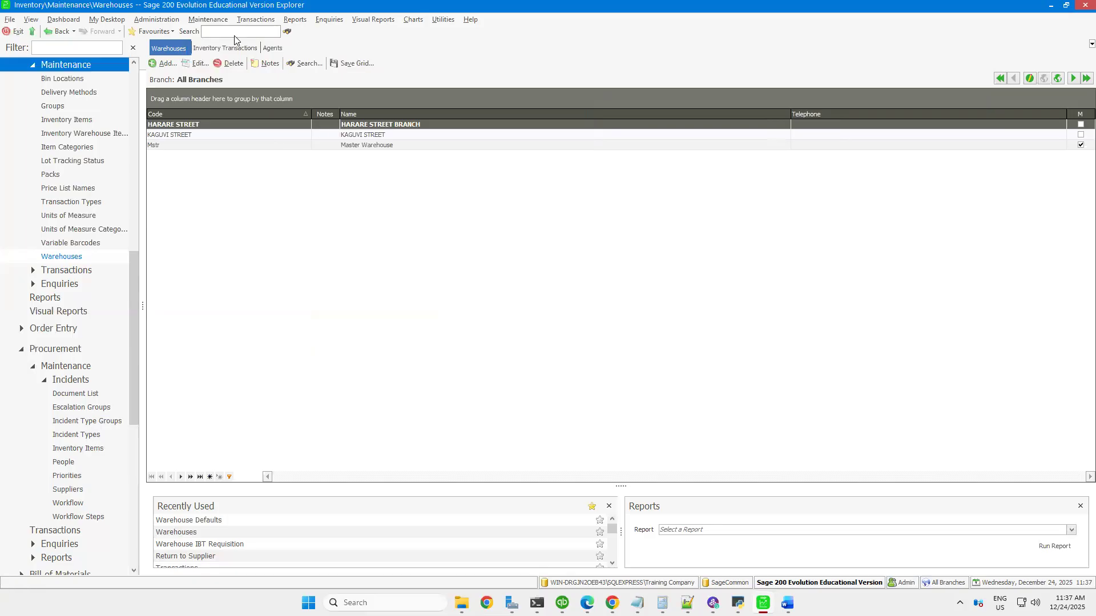
click(248, 22)
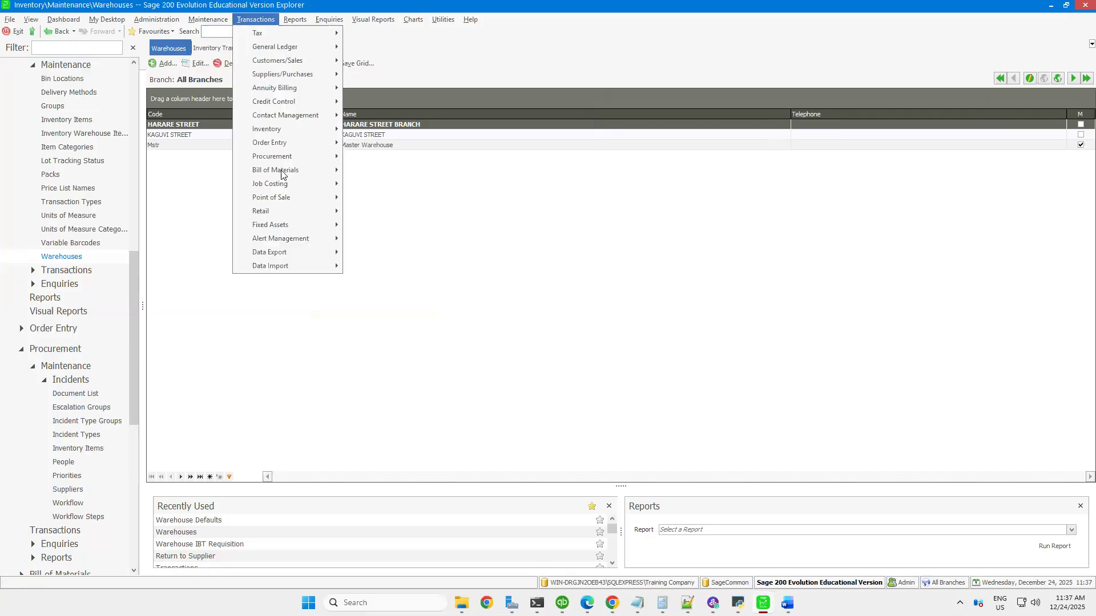
mouse_move(288, 162)
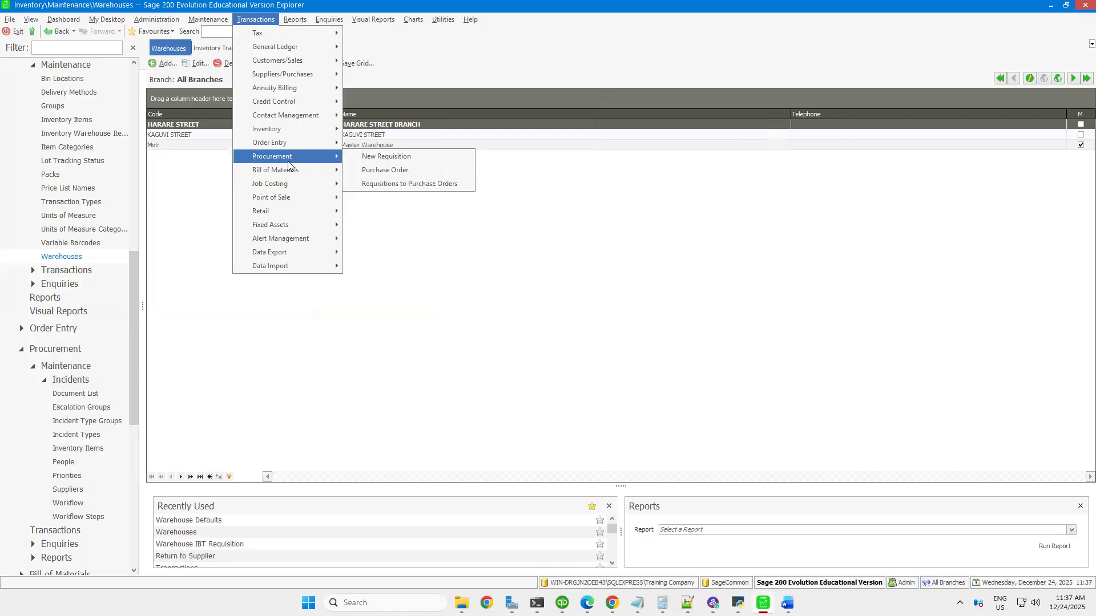
mouse_move(304, 127)
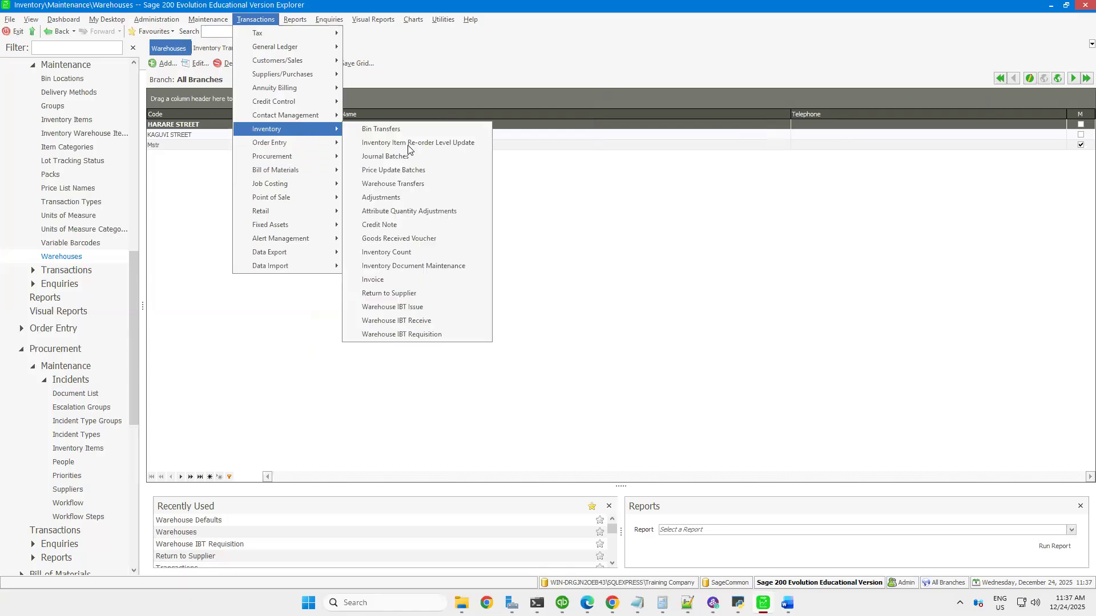
click(416, 334)
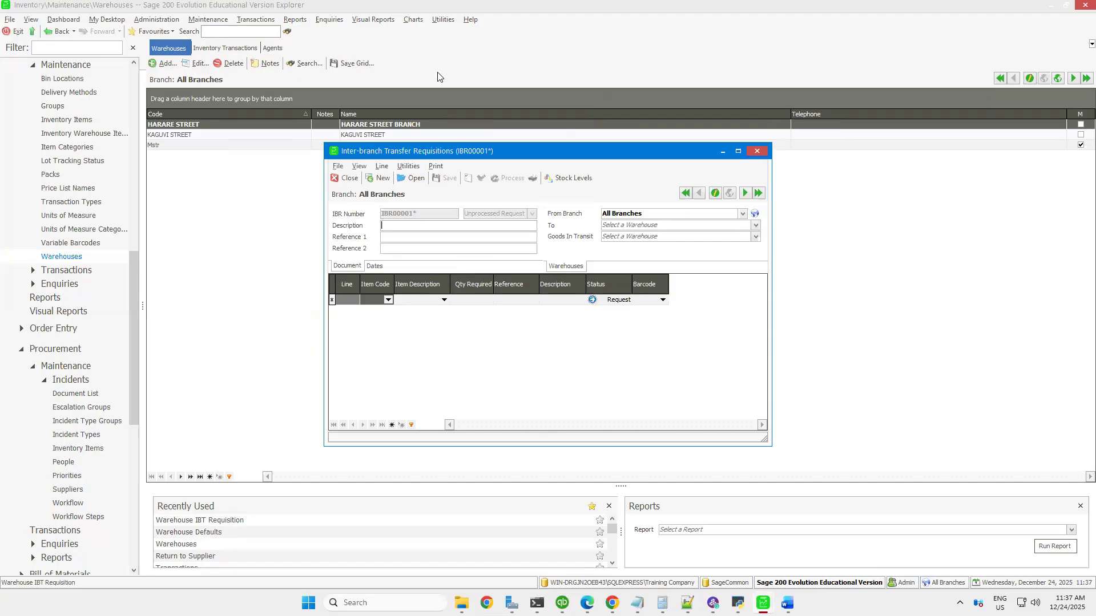
Describe the requisition as "Request for 10 Boom Paste", with From Branch MTR, To warehouse HARARE STREET and Goods In Transit warehouse GIT
text(Request for 10 Boom Paste)
click(742, 215)
click(675, 236)
click(755, 225)
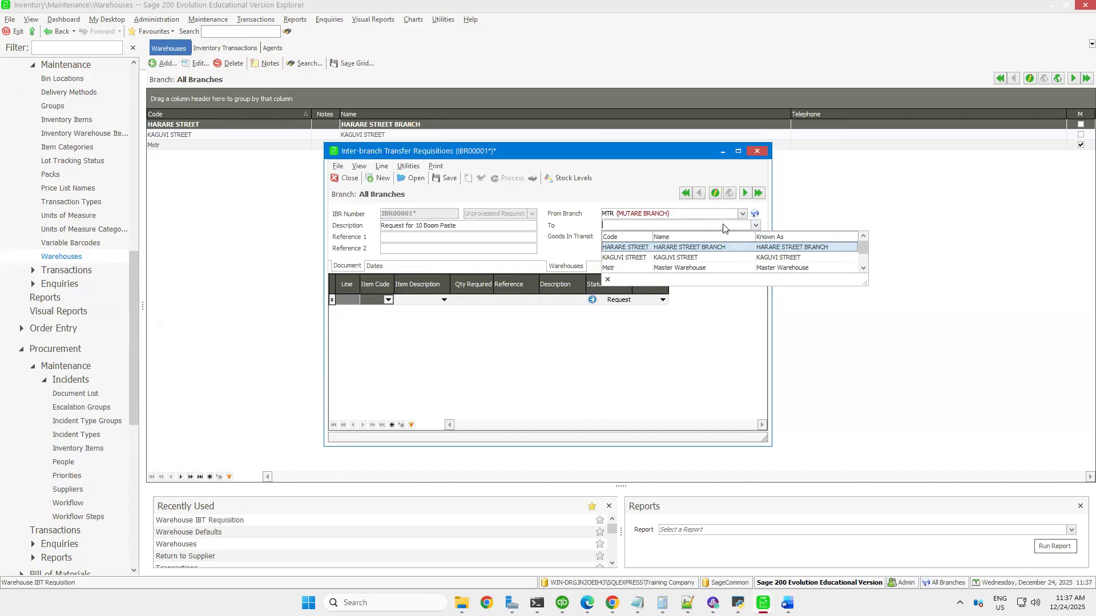
click(666, 247)
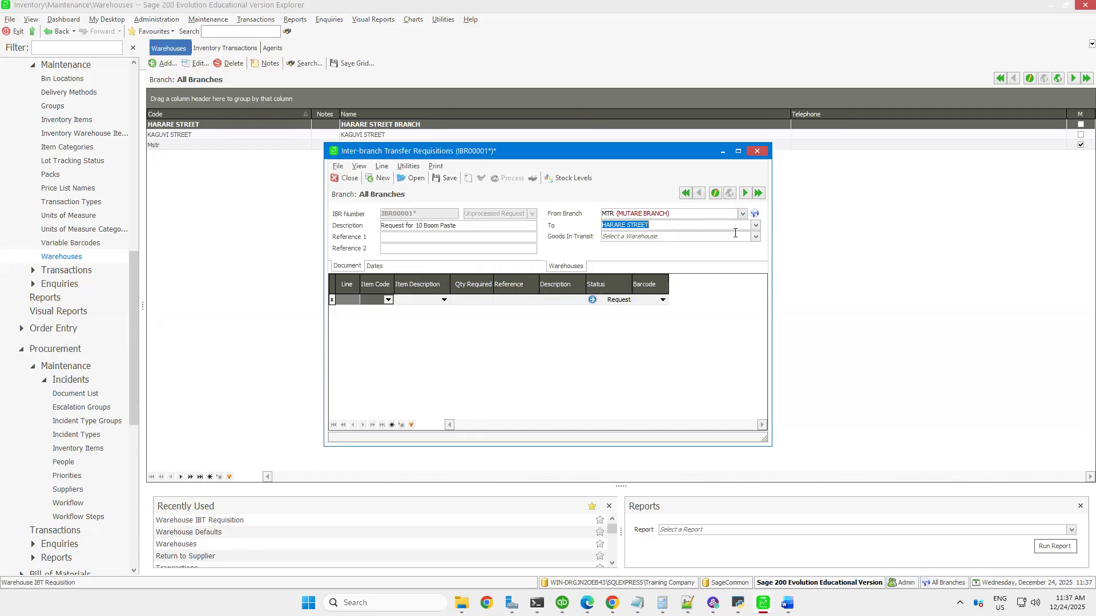
click(755, 238)
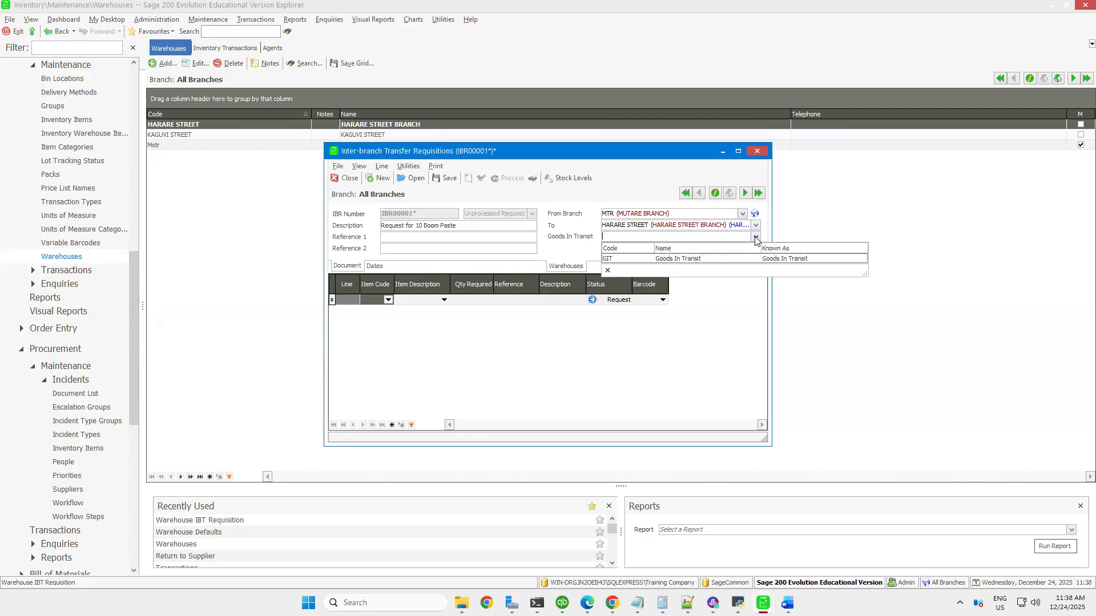
click(665, 262)
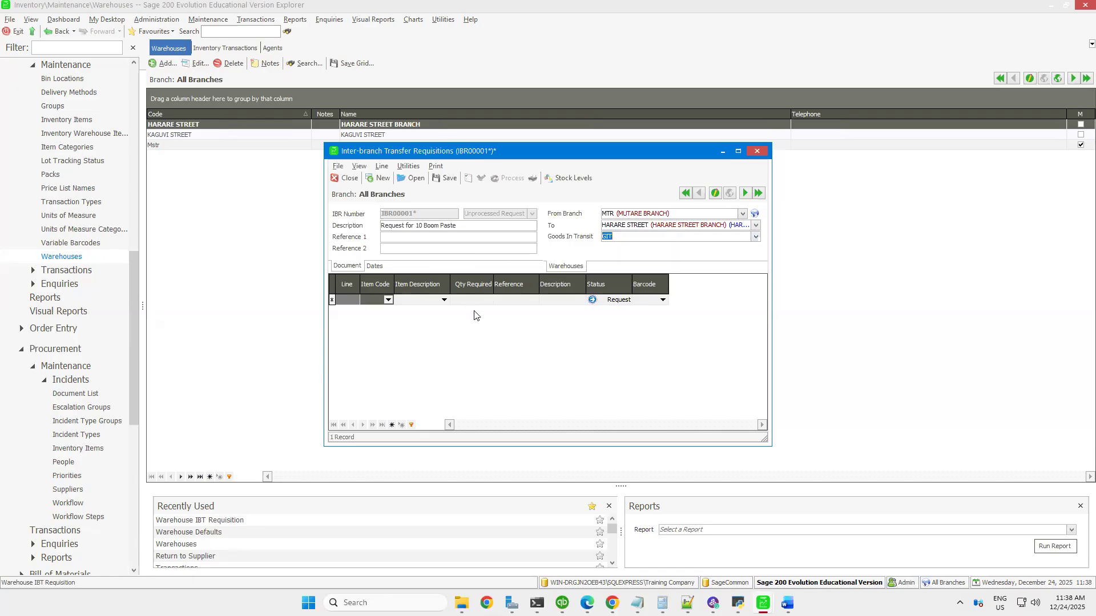
Add a requisition line for item 500G BOOMPASTE with a required quantity of 10
click(388, 300)
click(401, 320)
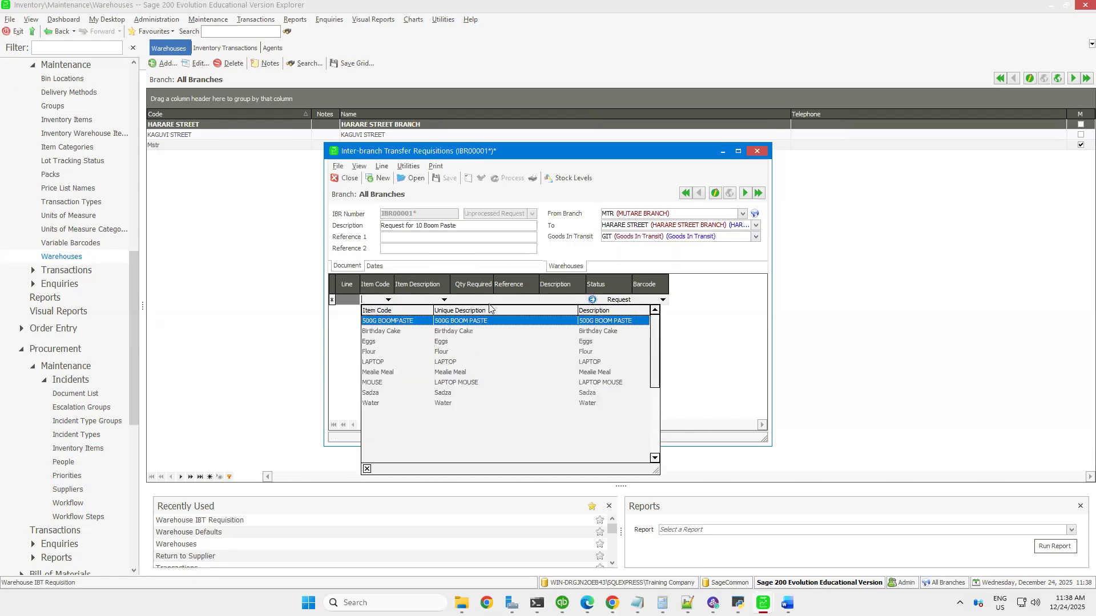
click(482, 301)
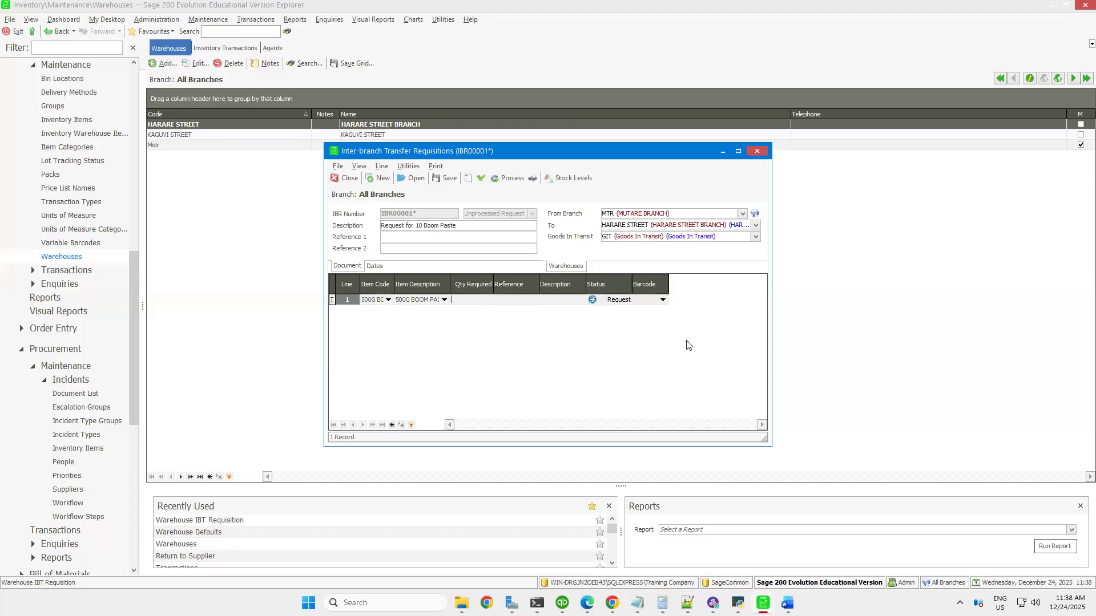
key(Return)
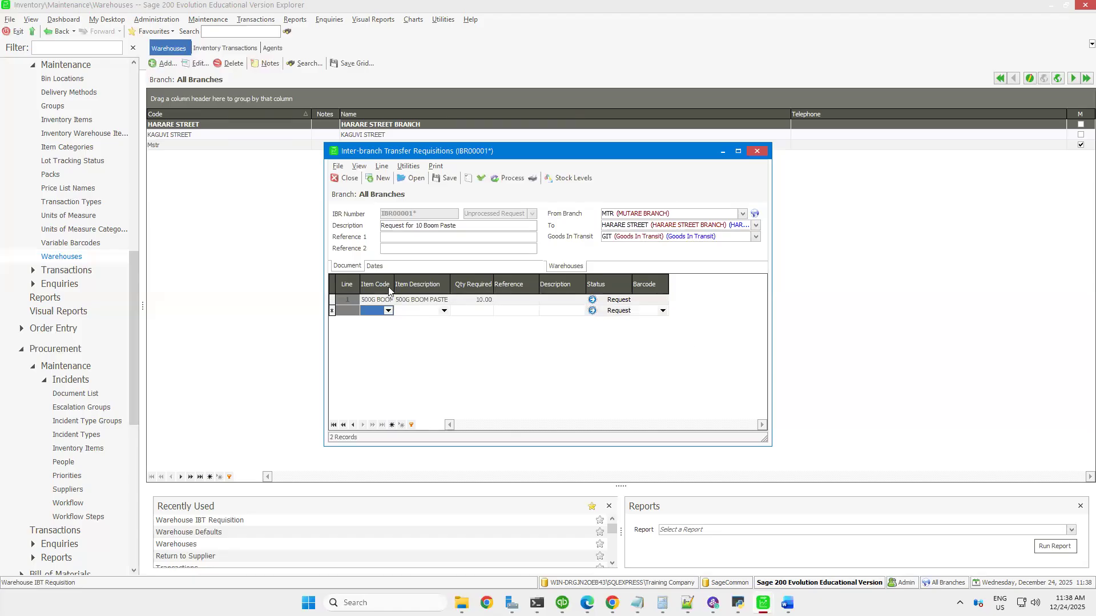
Enter "stock transfer" as the reference and description of the boom paste line and save the requisition
click(511, 301)
text(stock transfer)
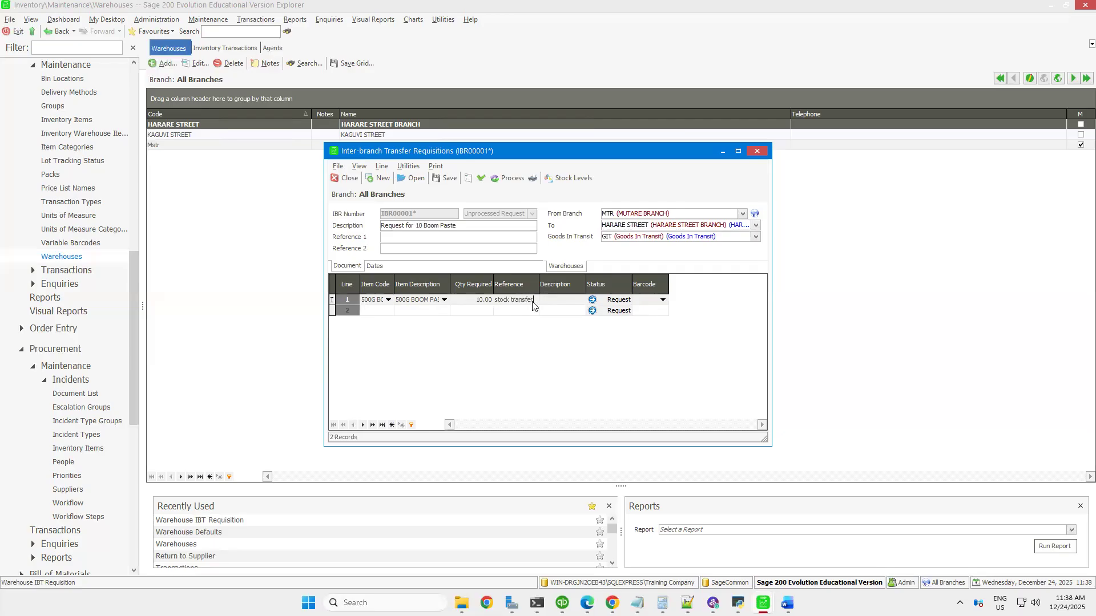
key(ctrl+a)
key(ctrl+c)
click(557, 301)
key(ctrl+v)
click(617, 304)
click(448, 179)
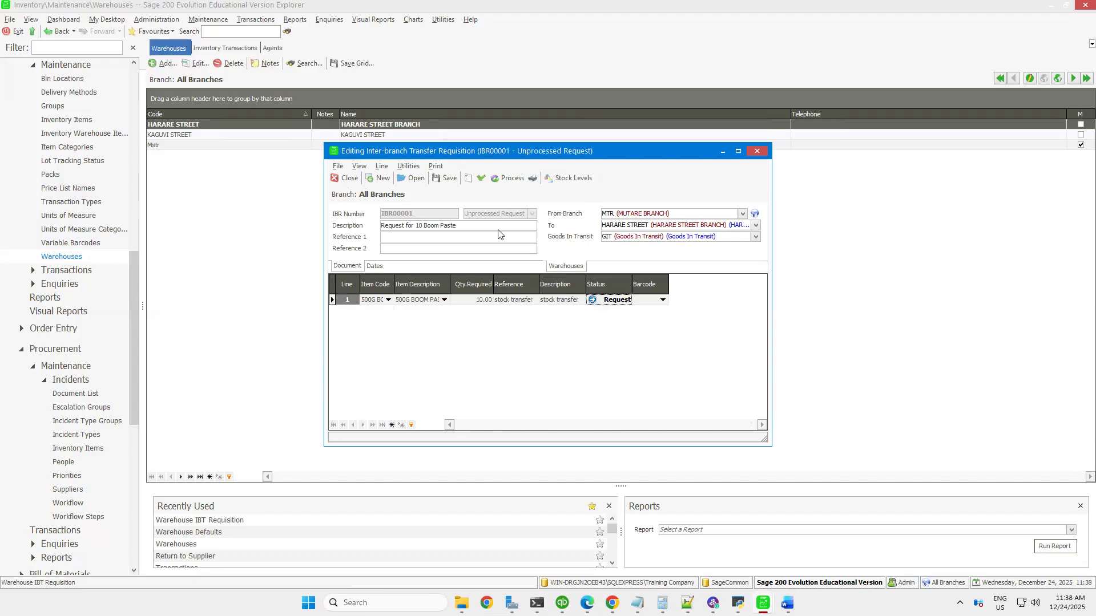
Validate the requisition, change its From Branch to All Branches and validate it again
click(481, 179)
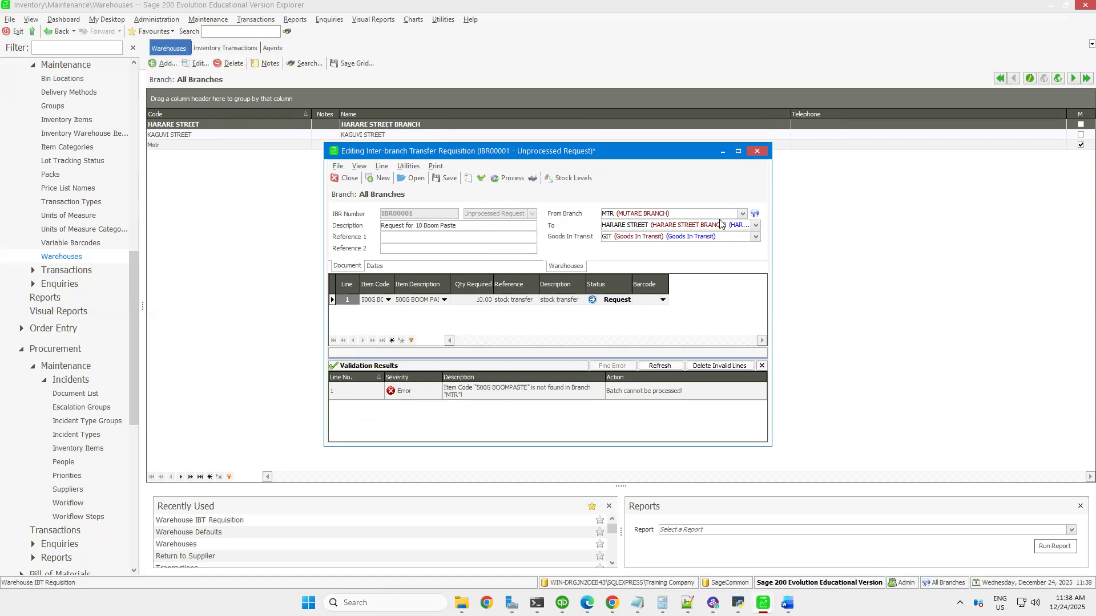
click(742, 214)
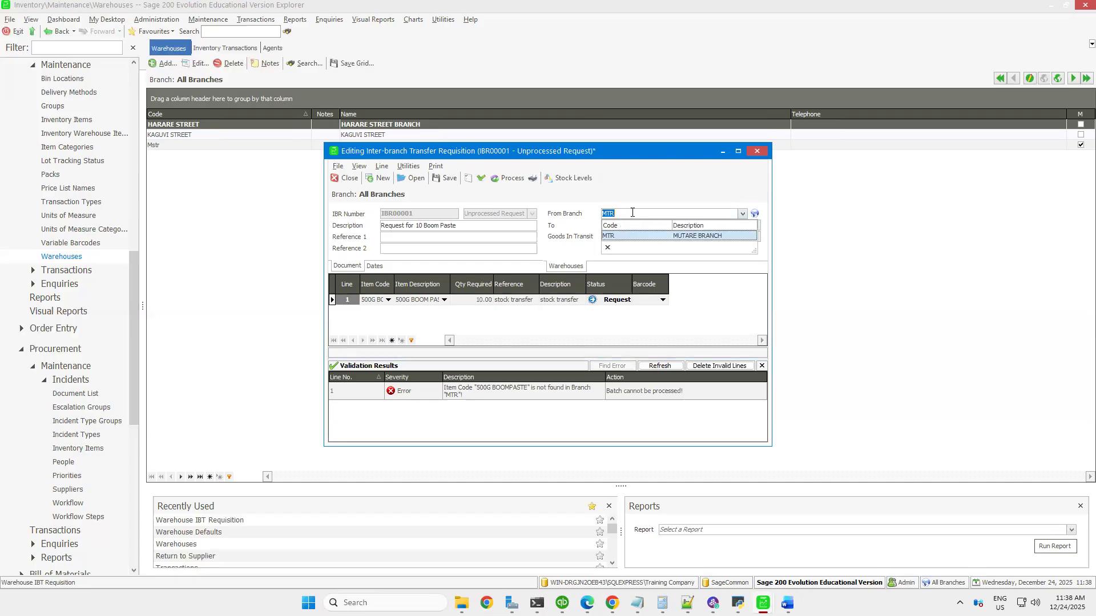
text(all)
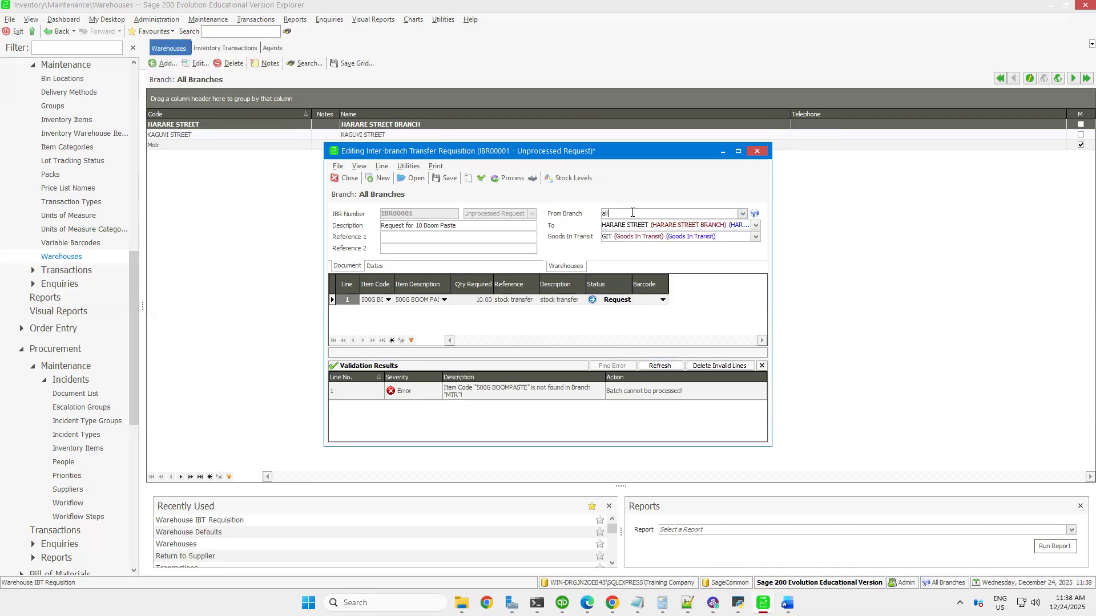
click(717, 224)
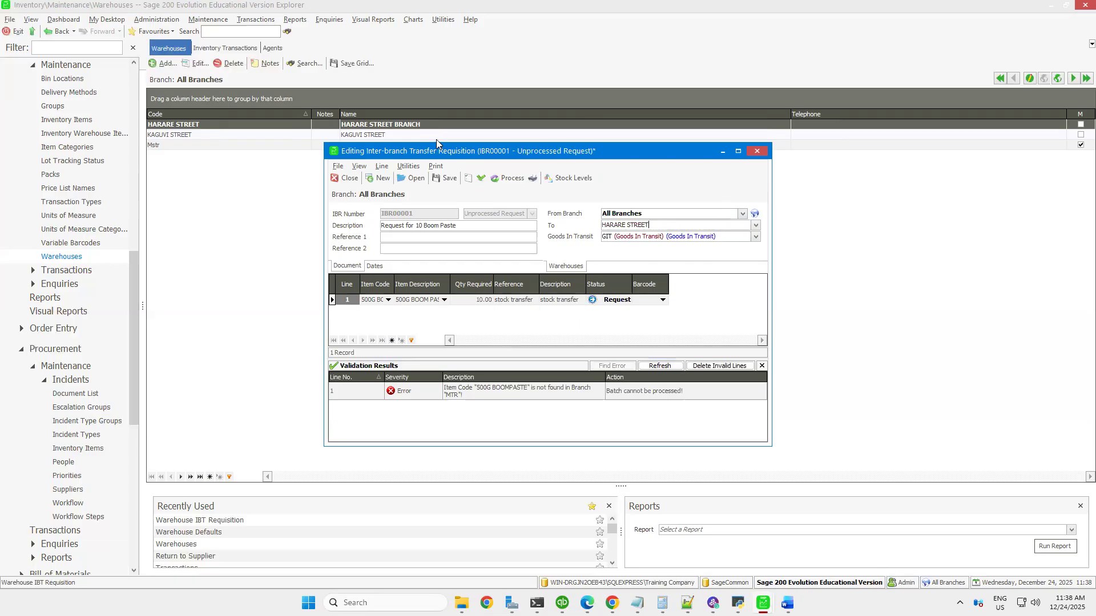
click(481, 179)
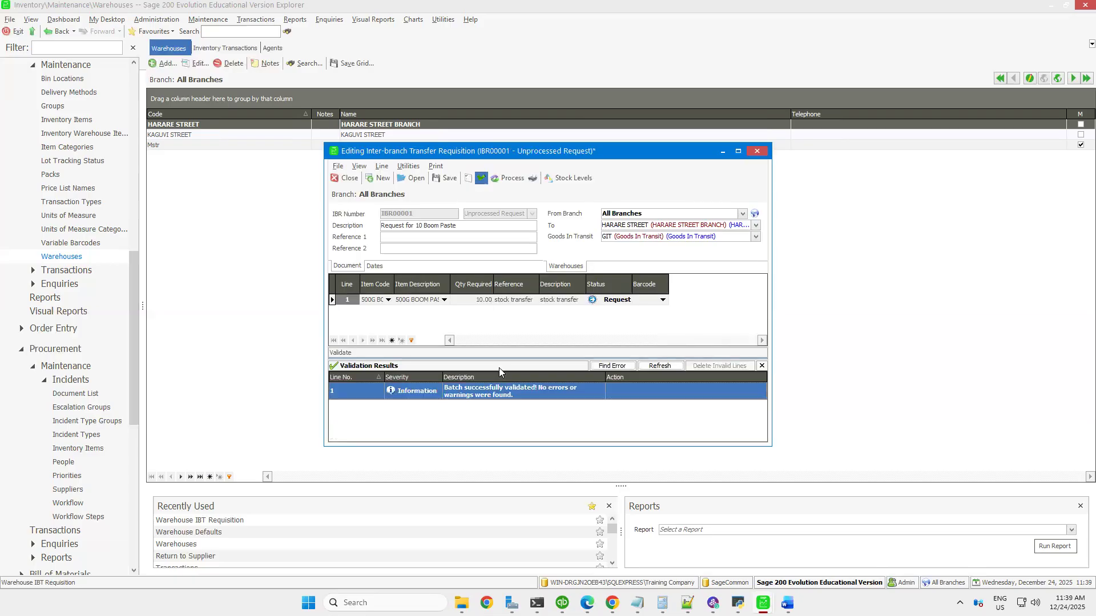
Process the requisition, accepting the head office stock request, saving the changes and posting the batch
click(510, 178)
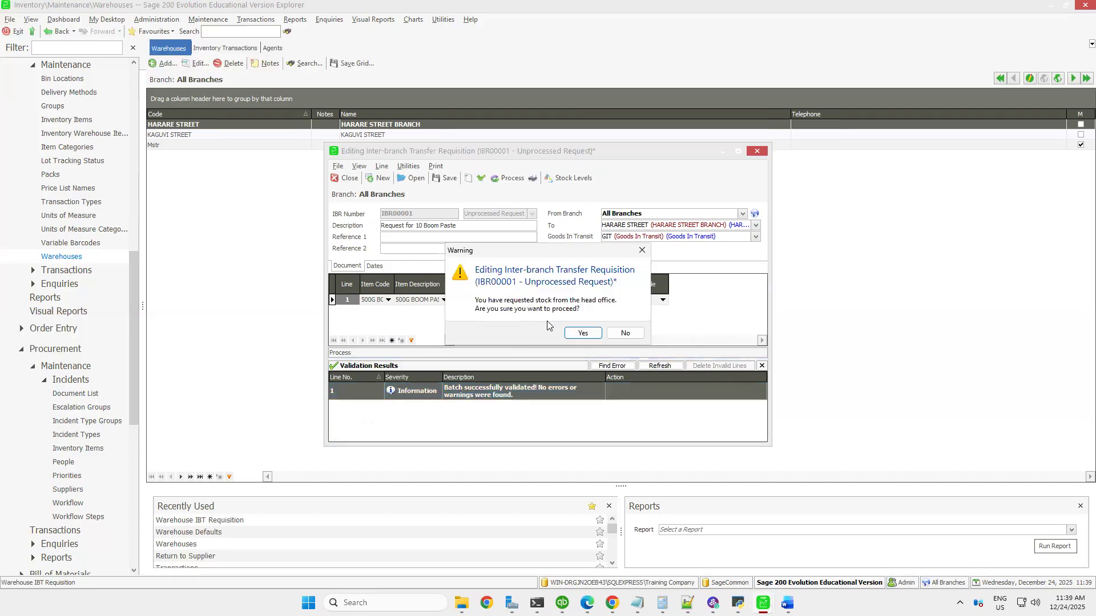
click(580, 336)
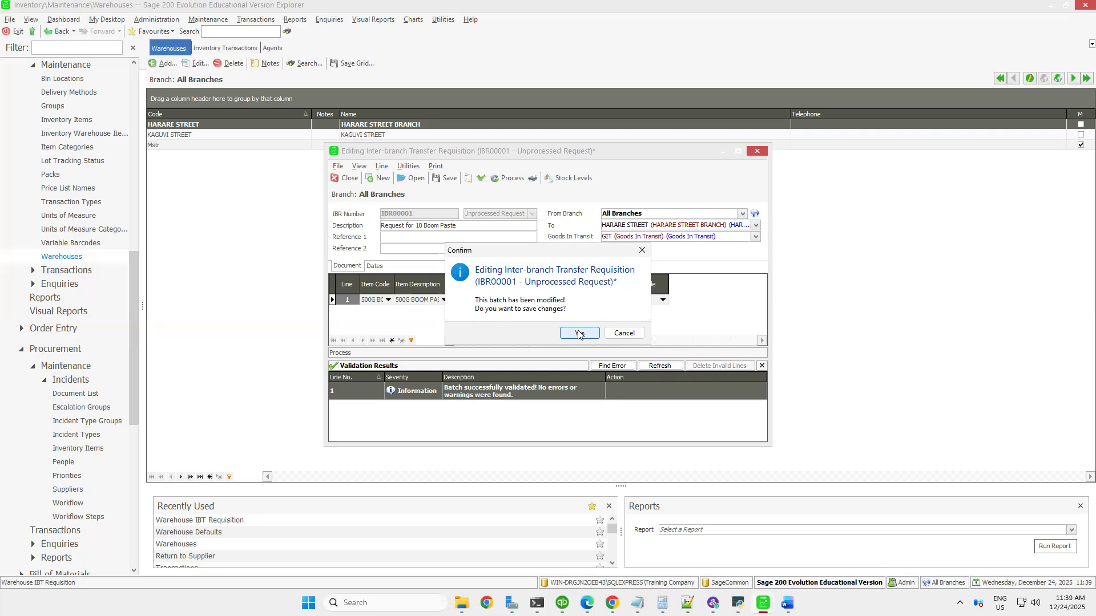
click(578, 335)
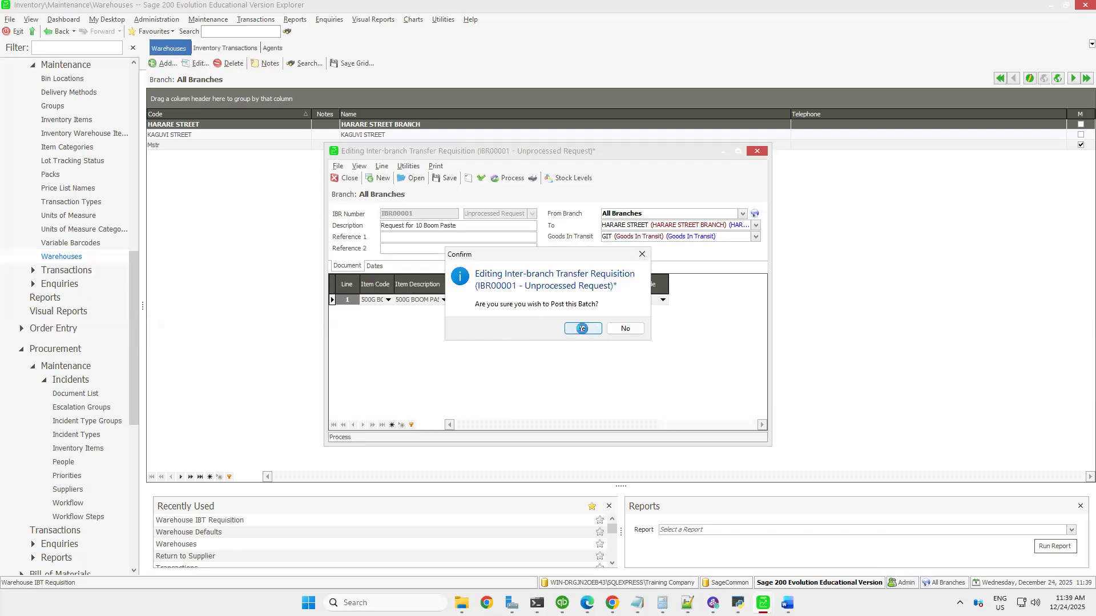
click(583, 329)
click(626, 335)
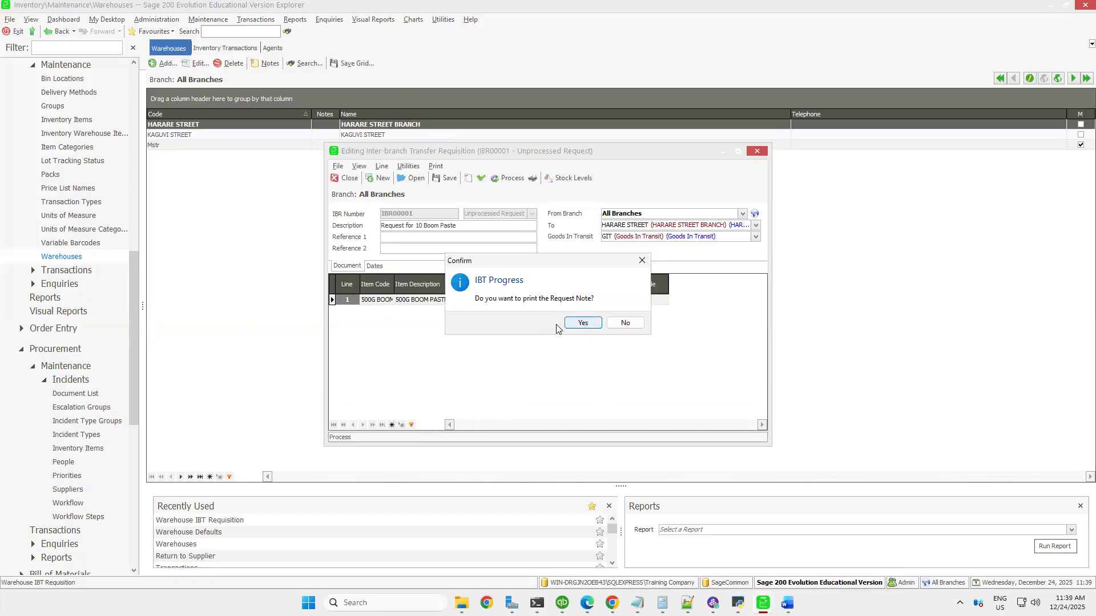
Preview the Warehouse IBT Request note with sorting set to None and close the preview
click(596, 324)
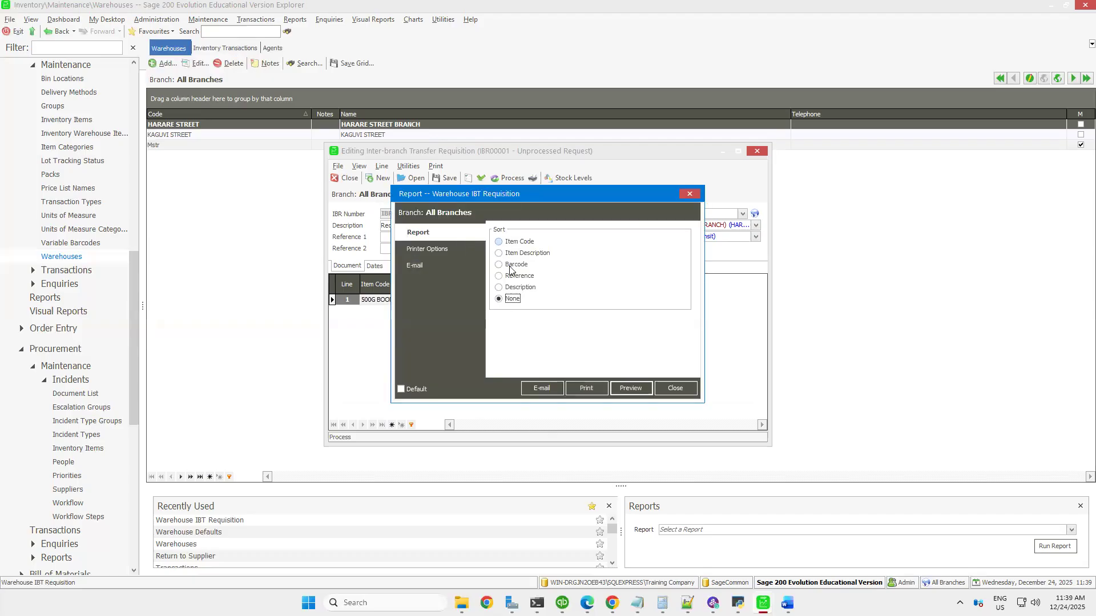
click(632, 389)
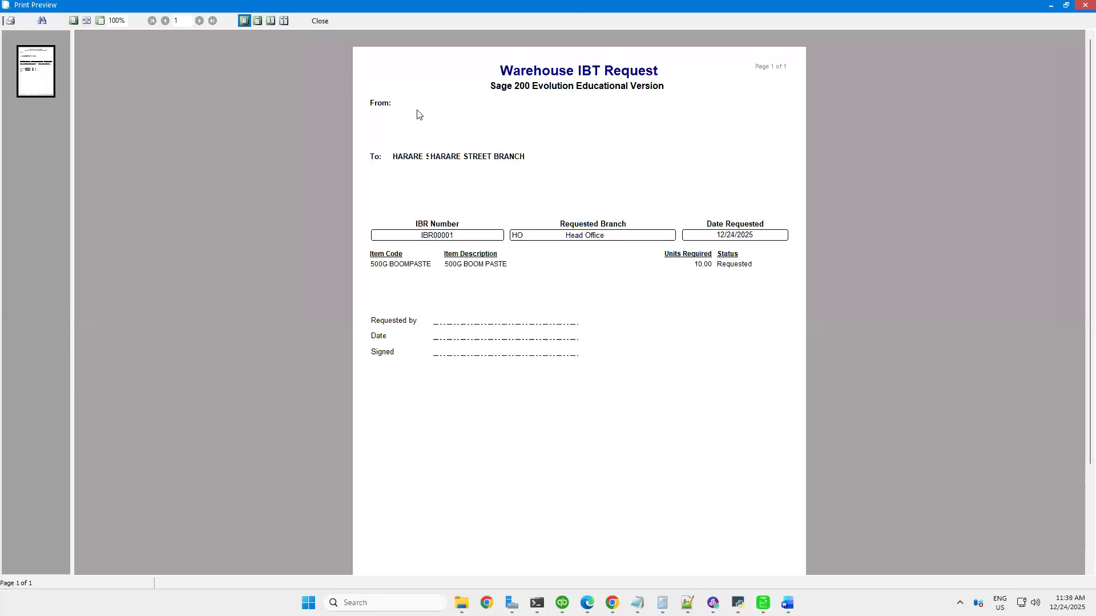
click(320, 22)
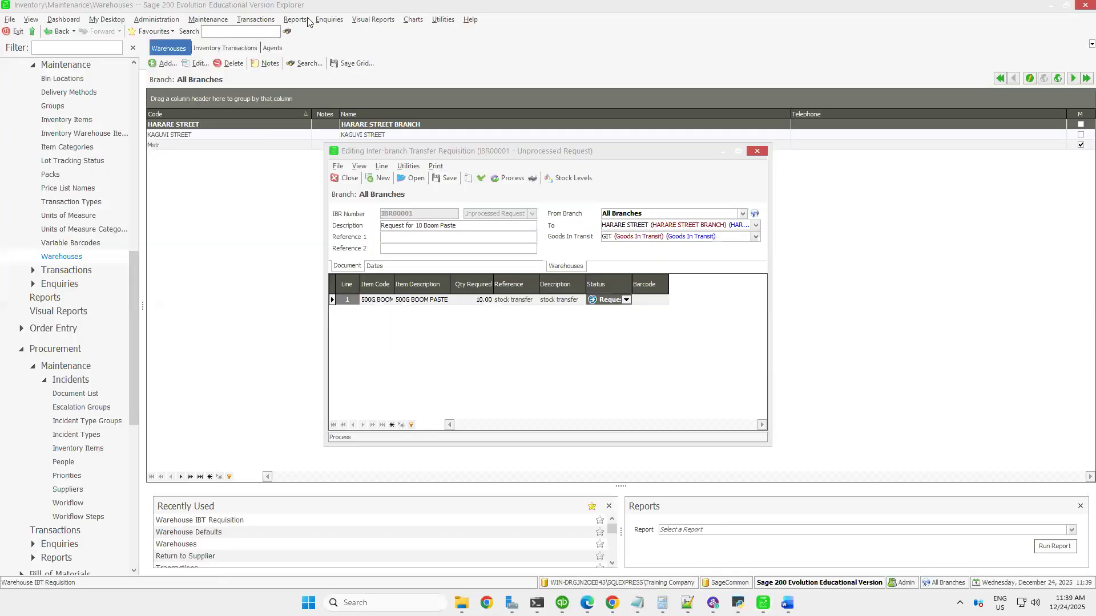
Open a new Warehouse IBT Issue from the inventory transactions
click(247, 22)
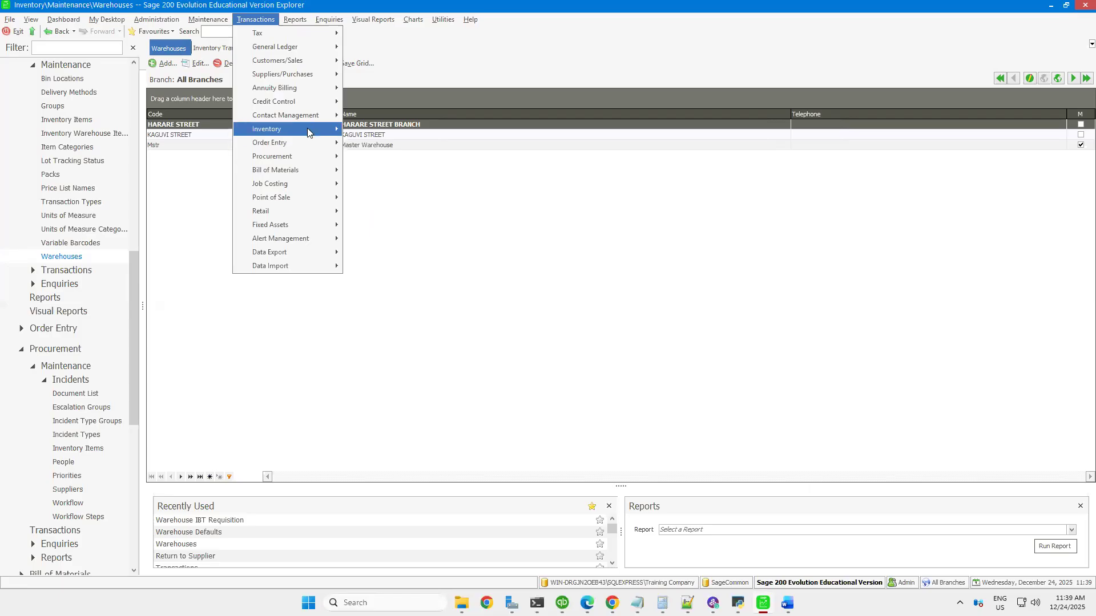
mouse_move(307, 128)
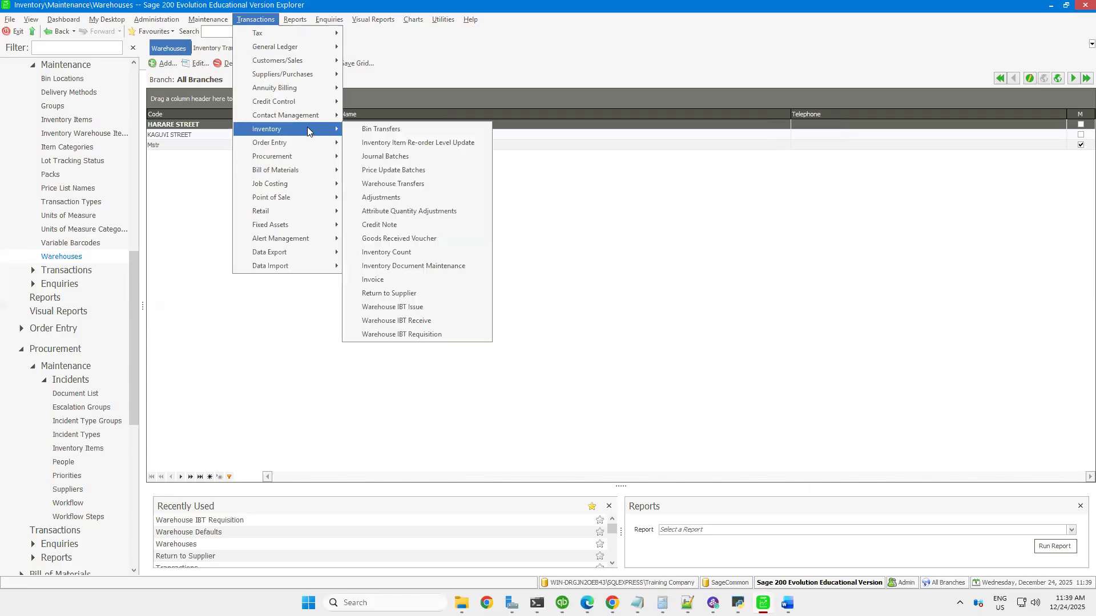
click(410, 308)
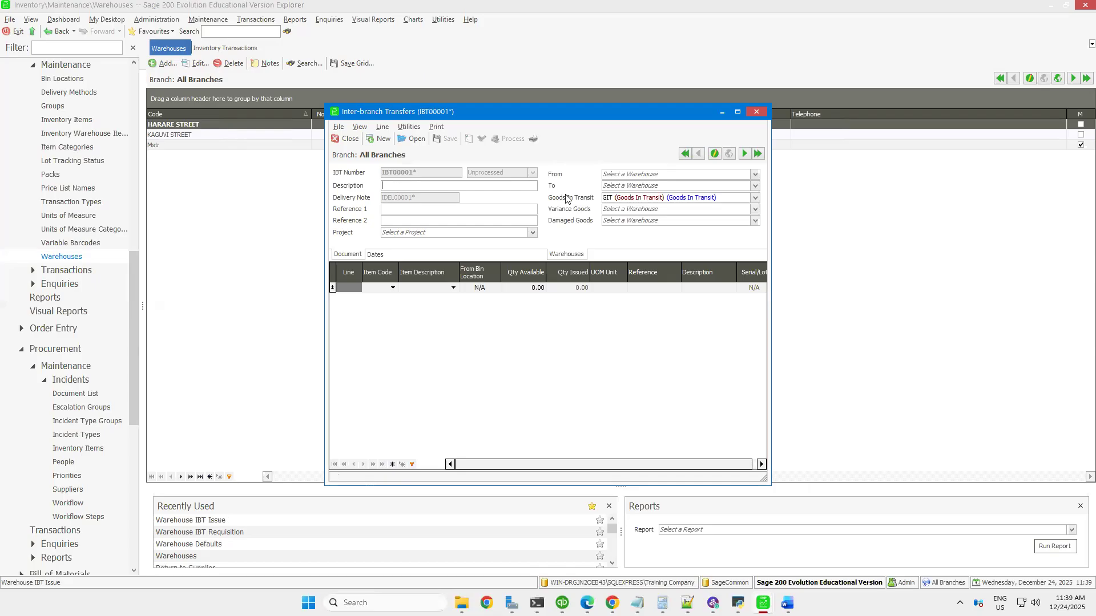
Set the inter-branch transfer from HARARE STREET to KAGUVI STREET and describe it as "Boom Paste"
click(756, 176)
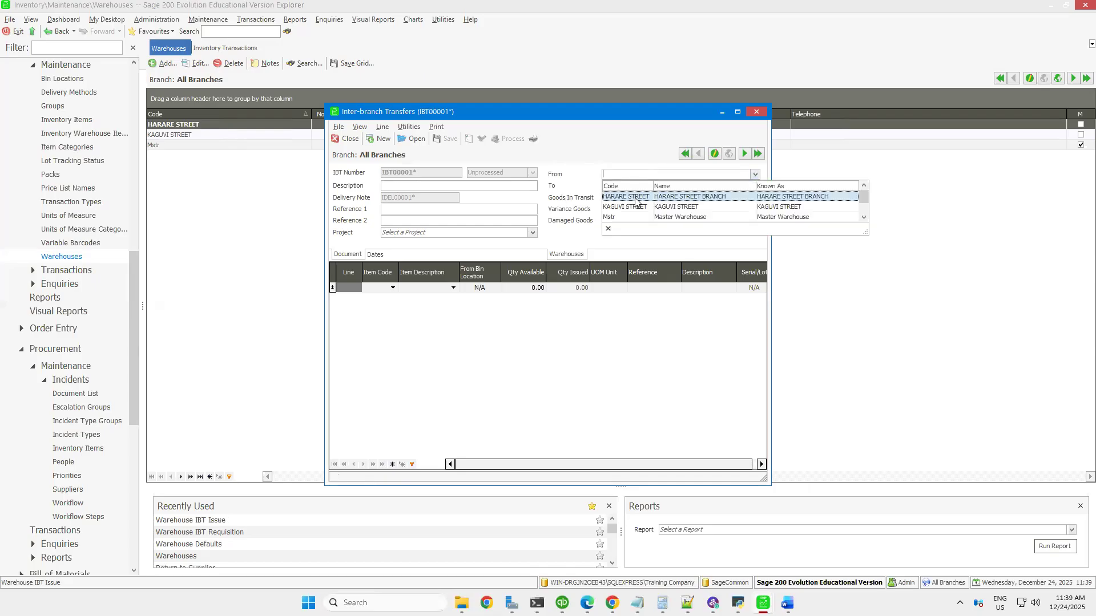
click(635, 199)
click(755, 187)
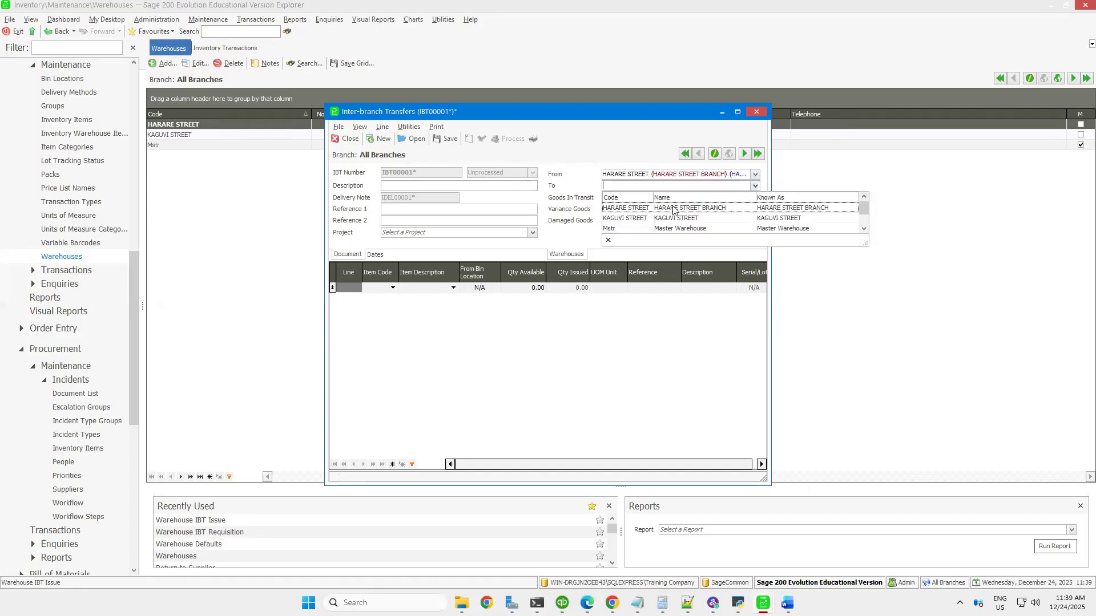
click(623, 217)
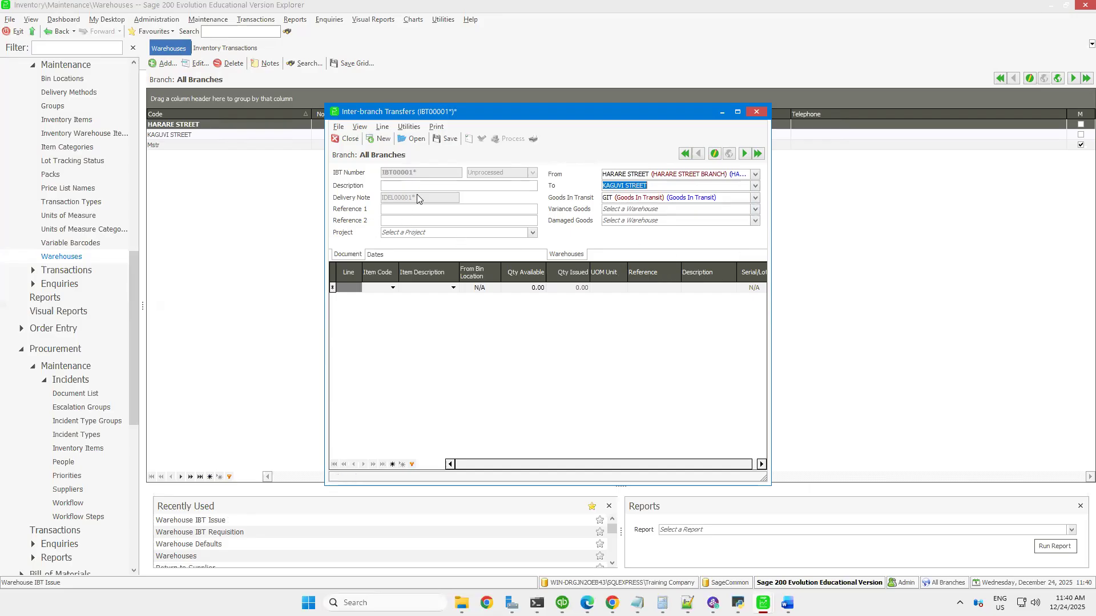
click(400, 186)
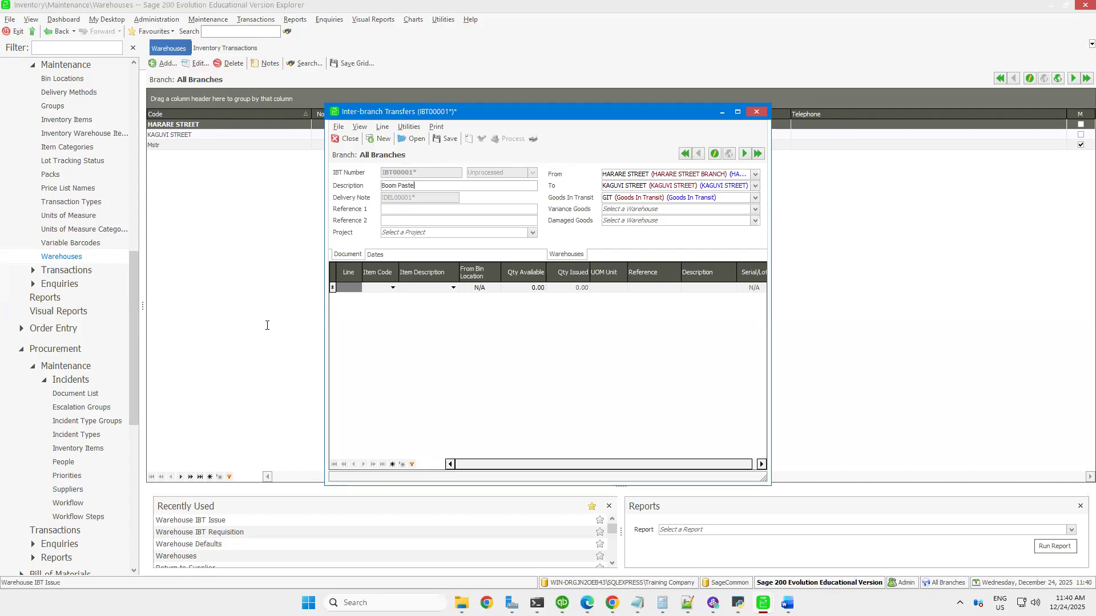
Add the item 500G BOOMPASTE to the transfer issue and try to process the batch, saving the changes
click(393, 288)
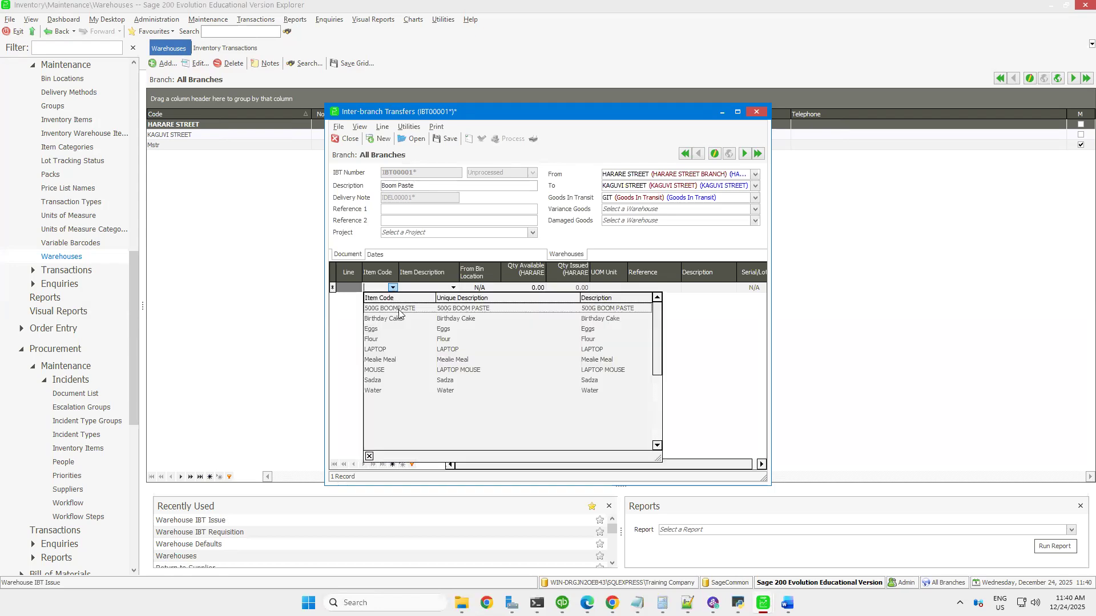
click(400, 309)
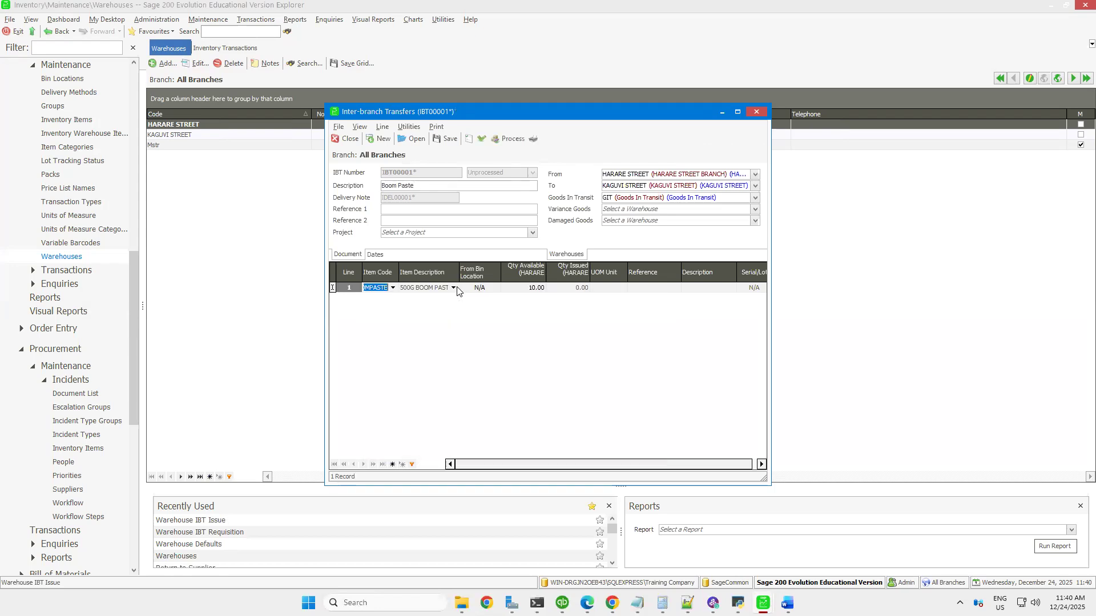
click(511, 290)
click(503, 139)
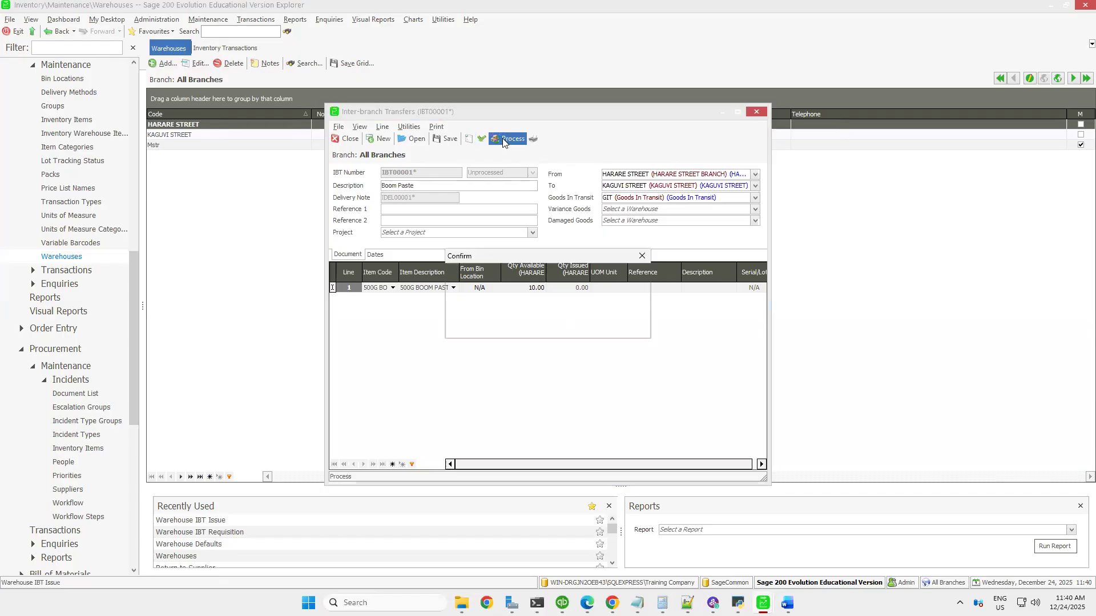
click(578, 328)
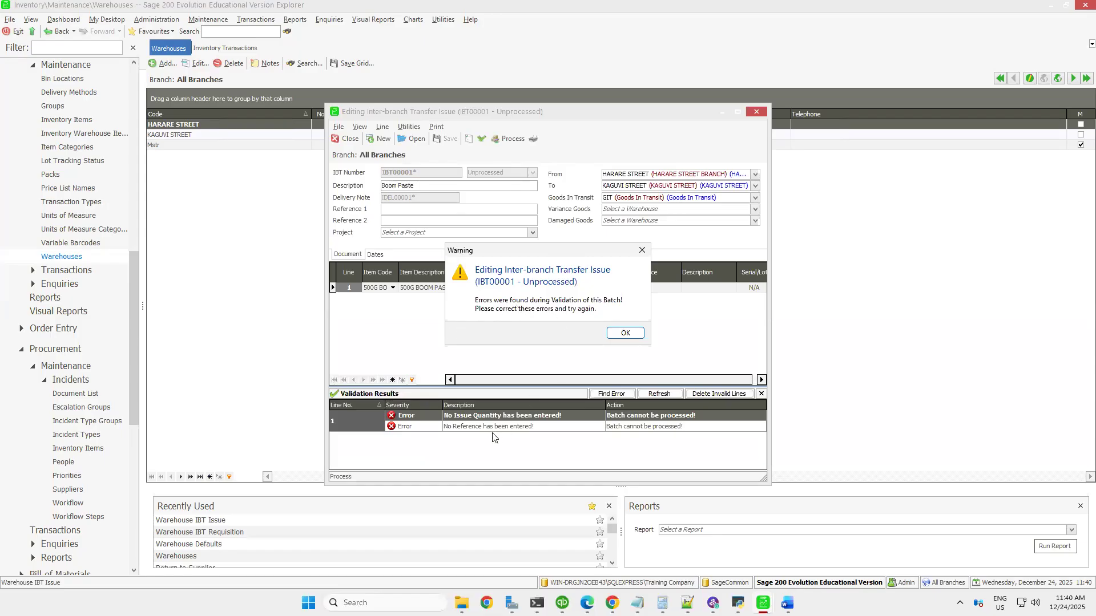
click(616, 334)
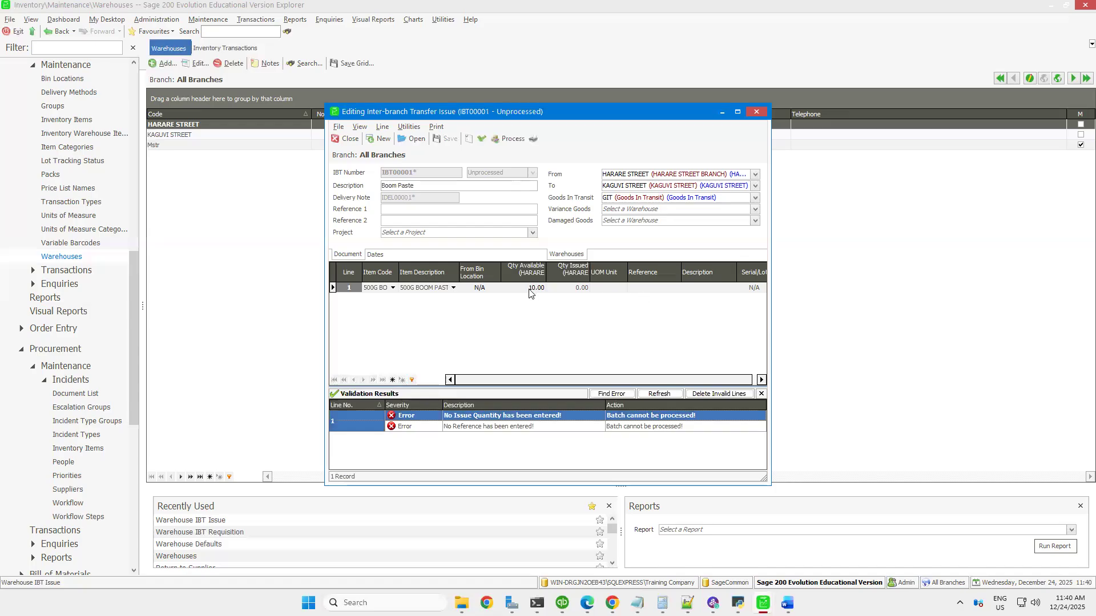
Set the boom paste line's issued quantity to 10 and its reference to "BOOM PASTE"
click(570, 288)
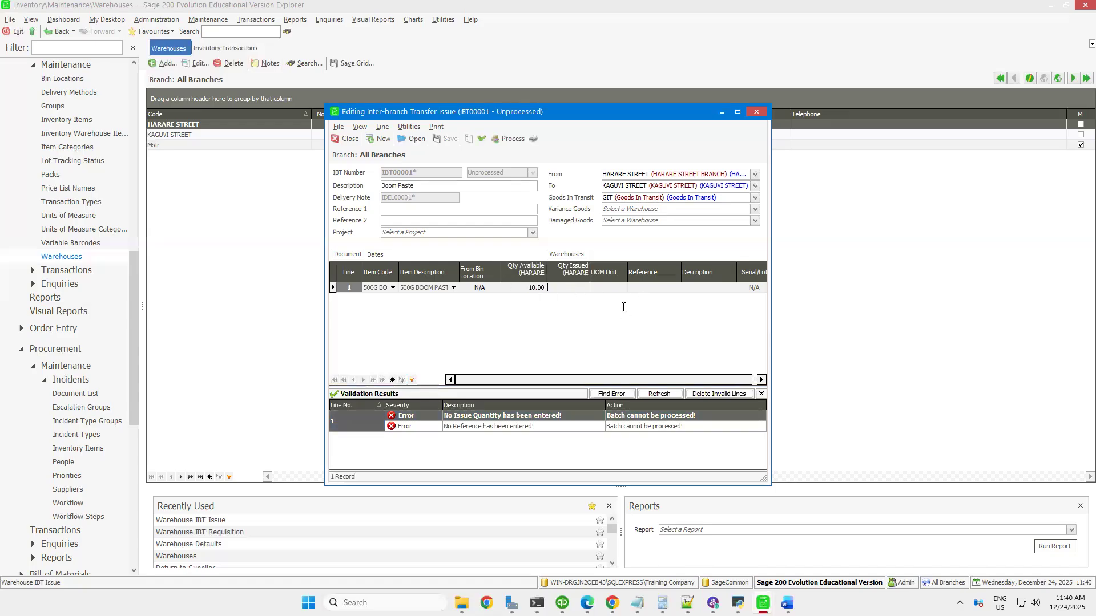
text(10)
click(652, 287)
text(BOOM PASTE)
Process the transfer issue, saving the changes and declining to print the picking slip
click(510, 139)
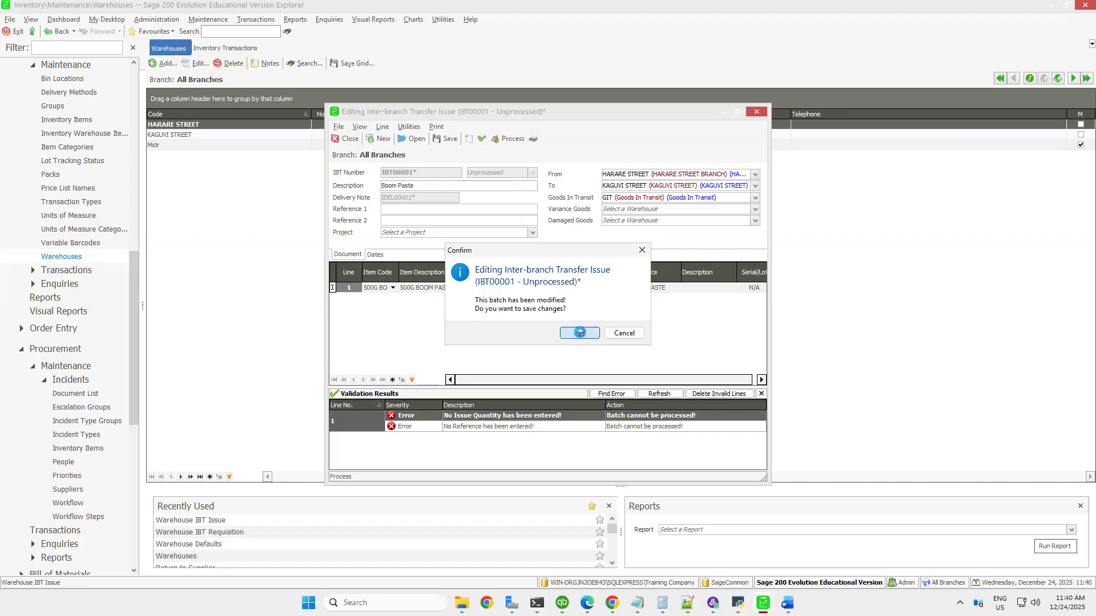
click(580, 333)
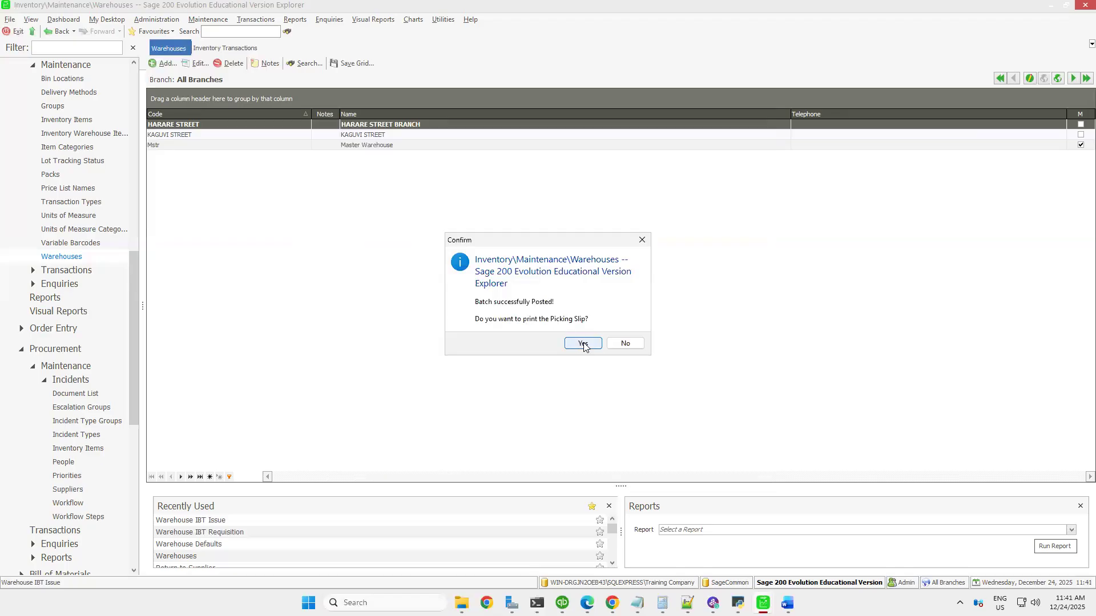
click(625, 344)
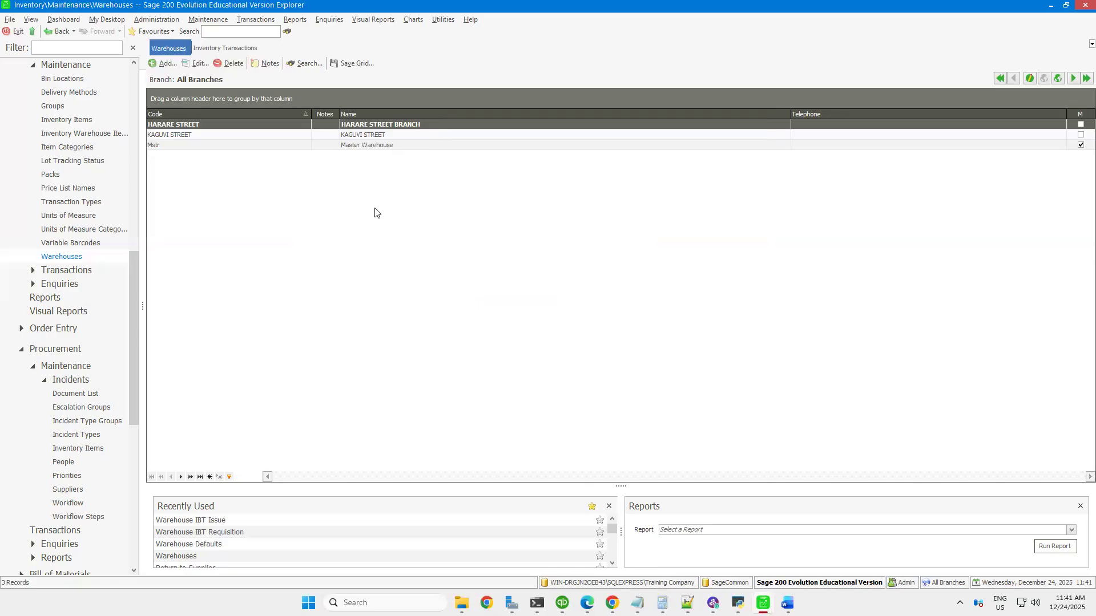
Open a Warehouse IBT Receive for the in-transit Boom Paste transfer and try to process it
click(258, 18)
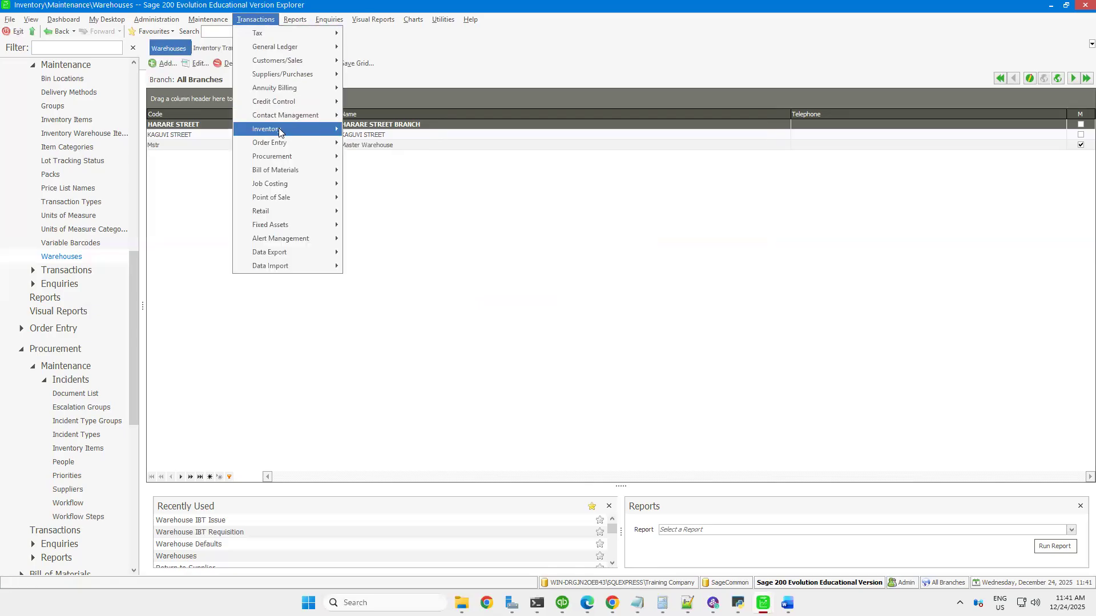
mouse_move(279, 129)
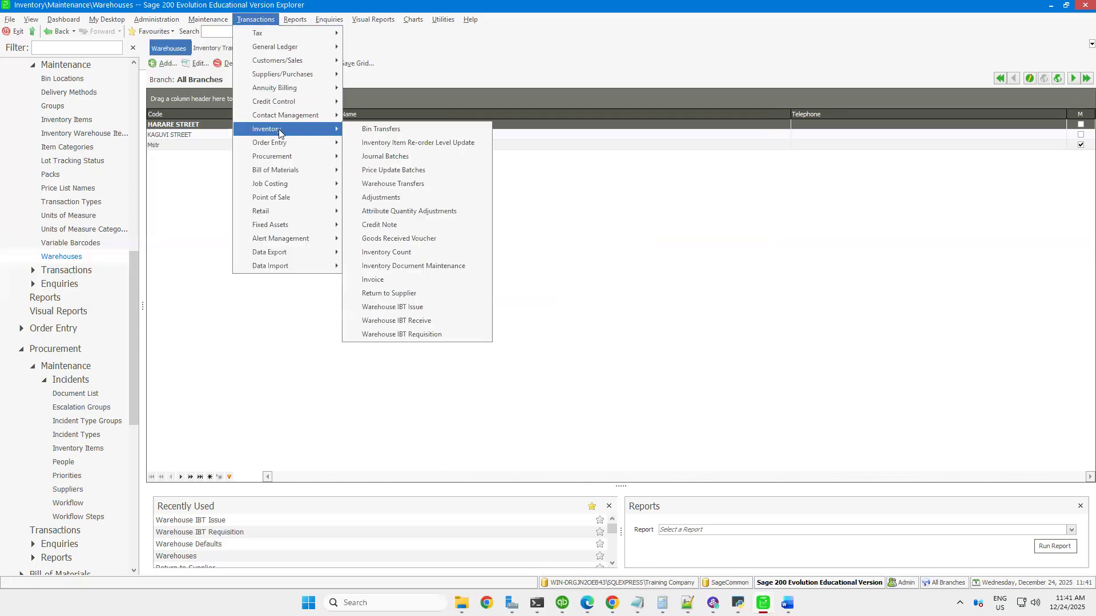
click(401, 322)
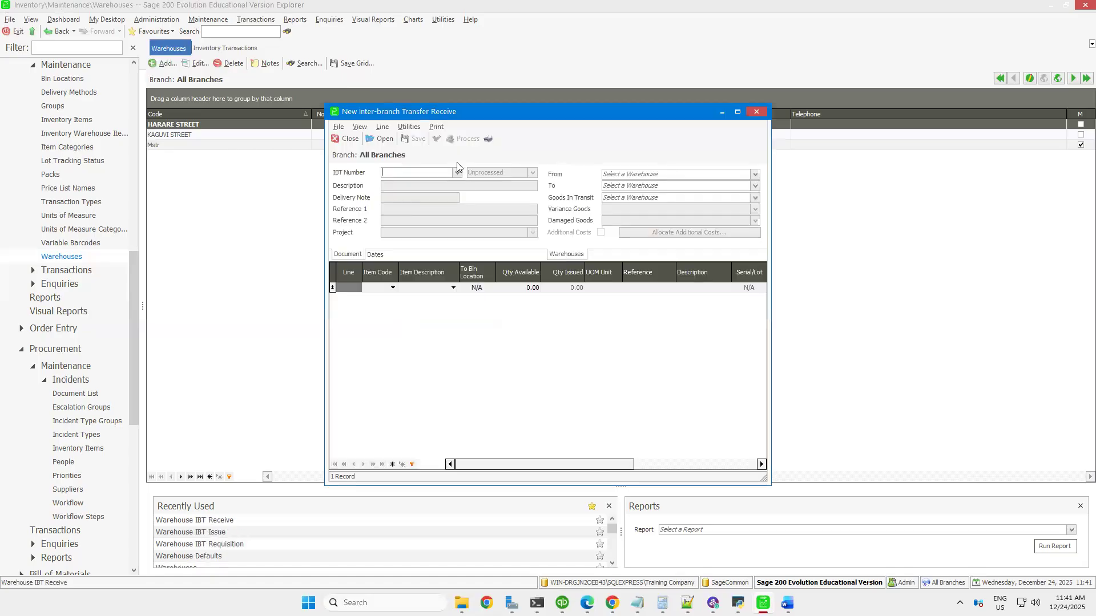
click(457, 172)
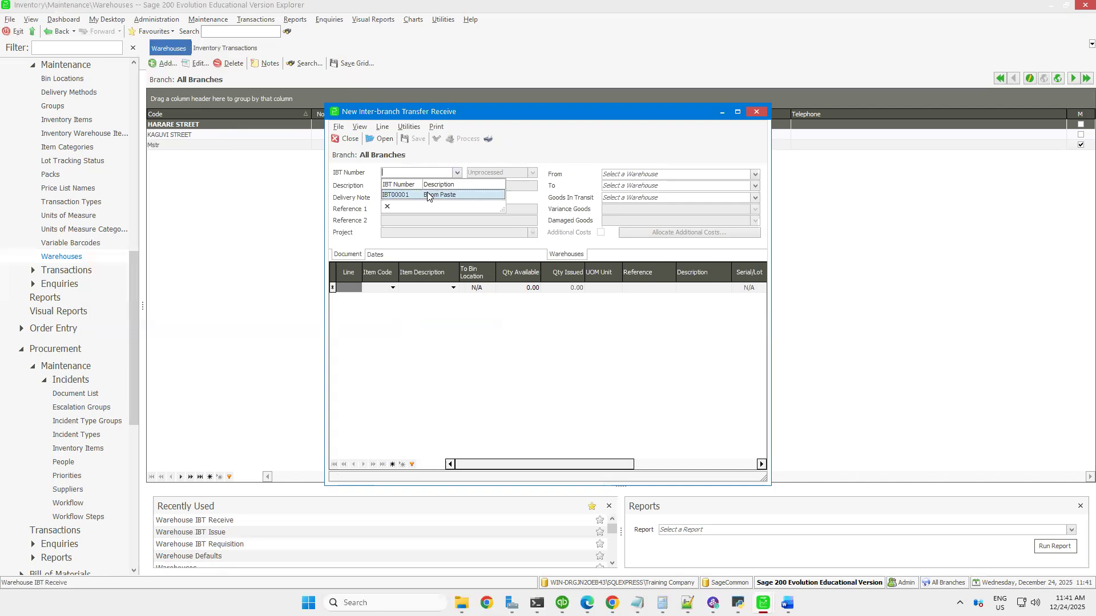
click(427, 196)
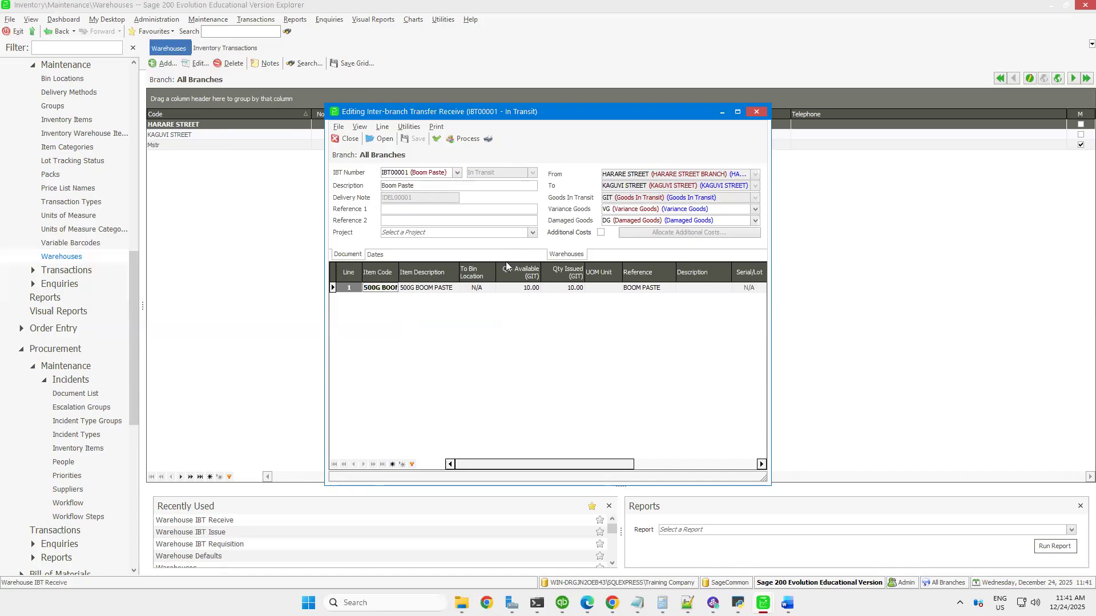
click(461, 139)
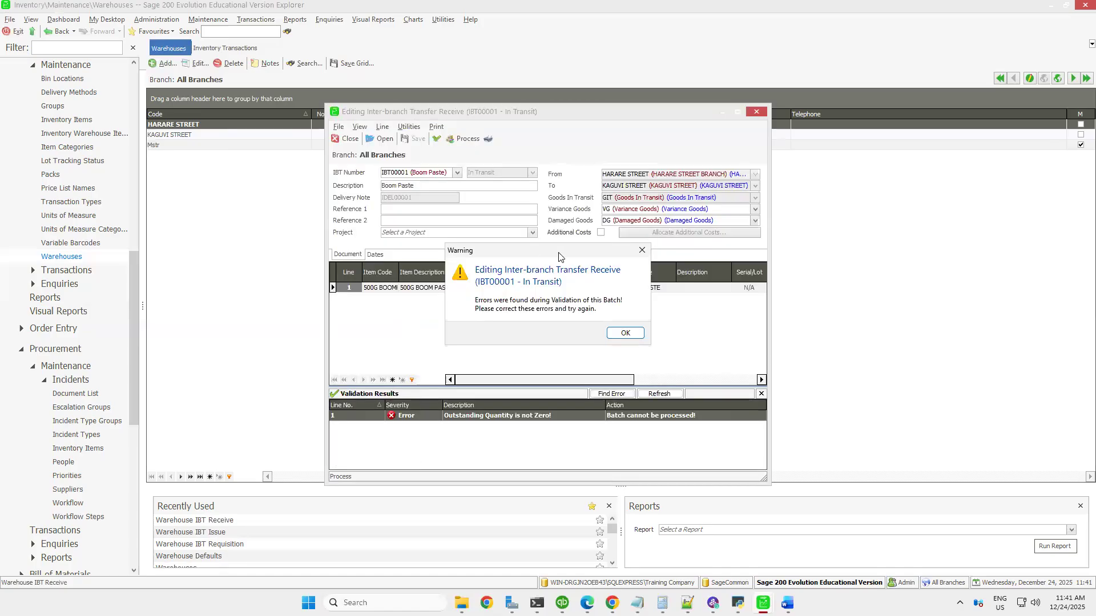
click(625, 333)
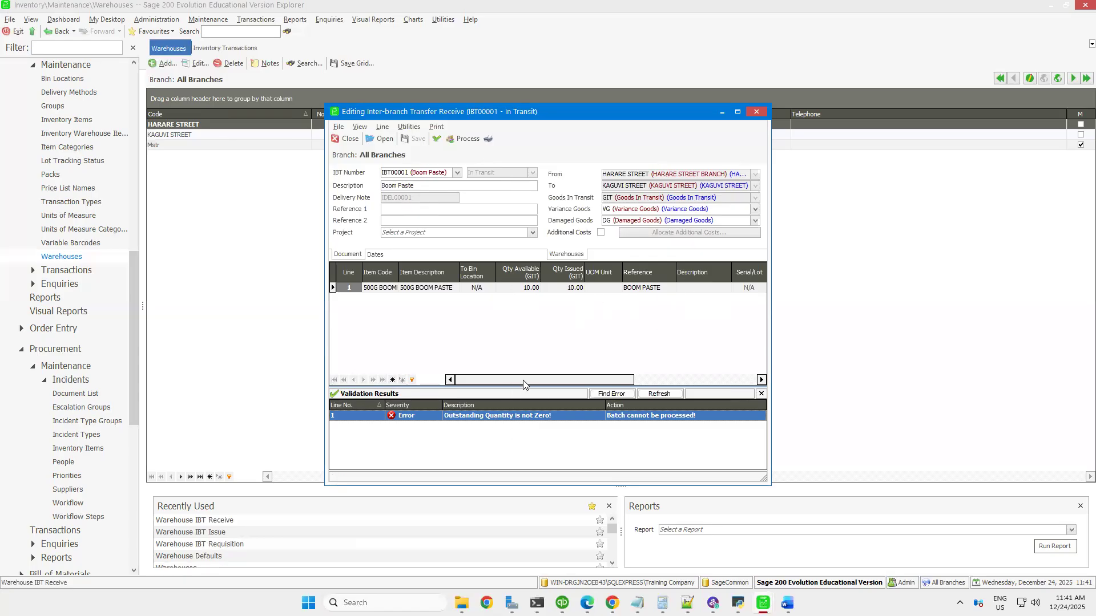
Set the received quantity on the boom paste line to 10
drag(524, 379, 672, 395)
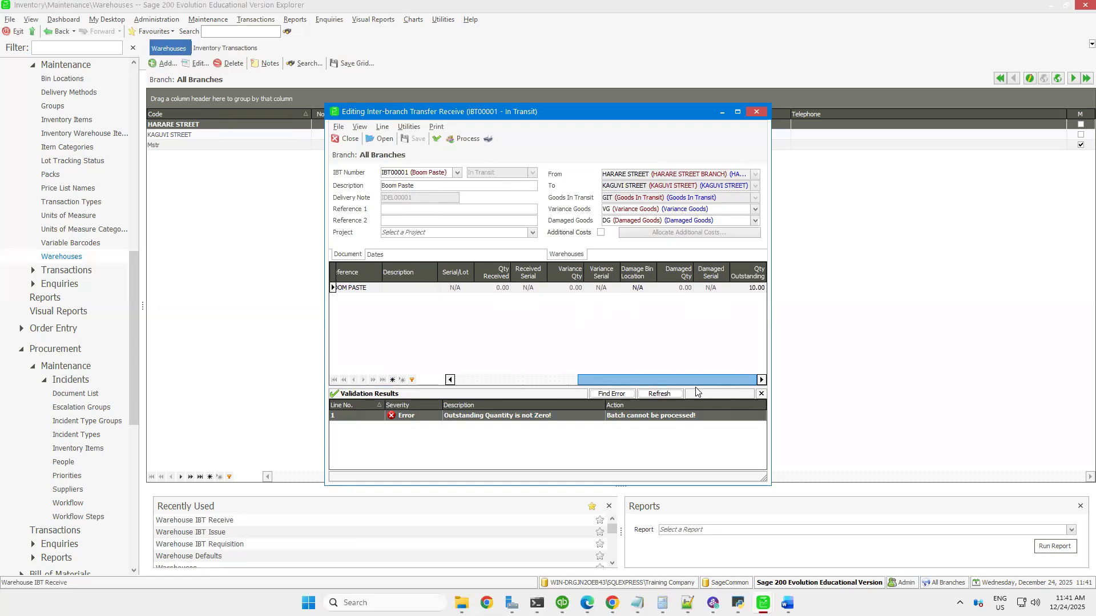
click(758, 288)
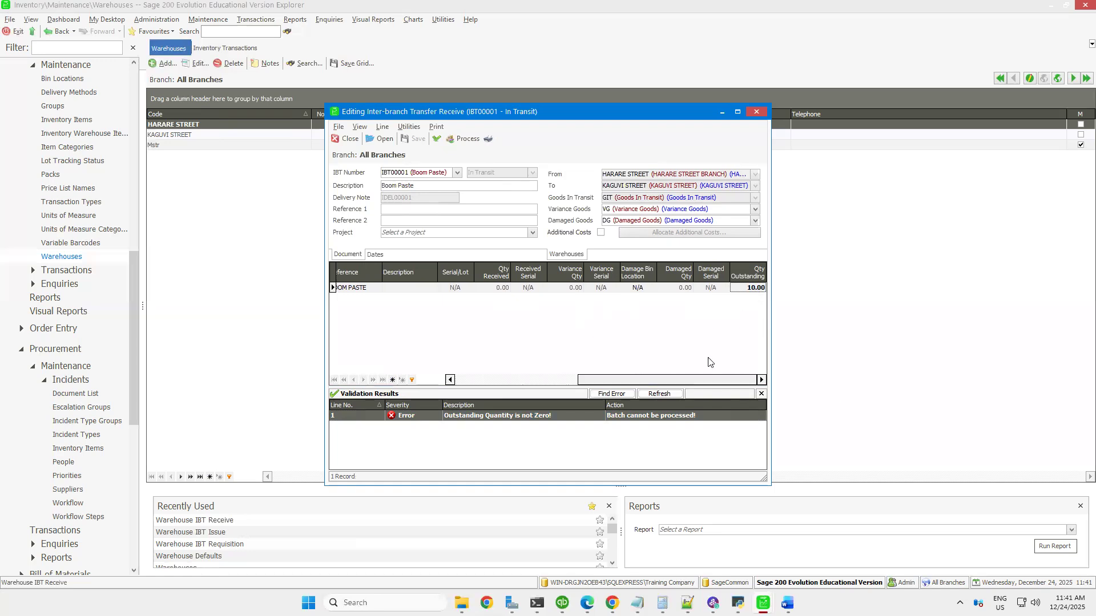
click(490, 288)
text(10)
click(519, 317)
Validate the Boom Paste receive batch and process it, saving the changes
click(437, 140)
click(463, 138)
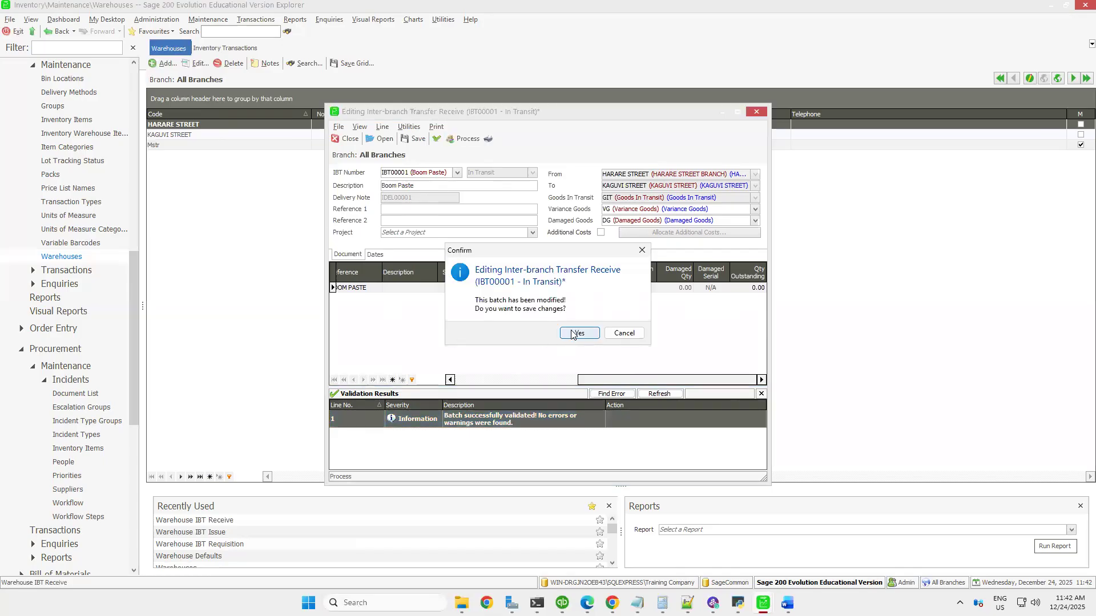
click(573, 334)
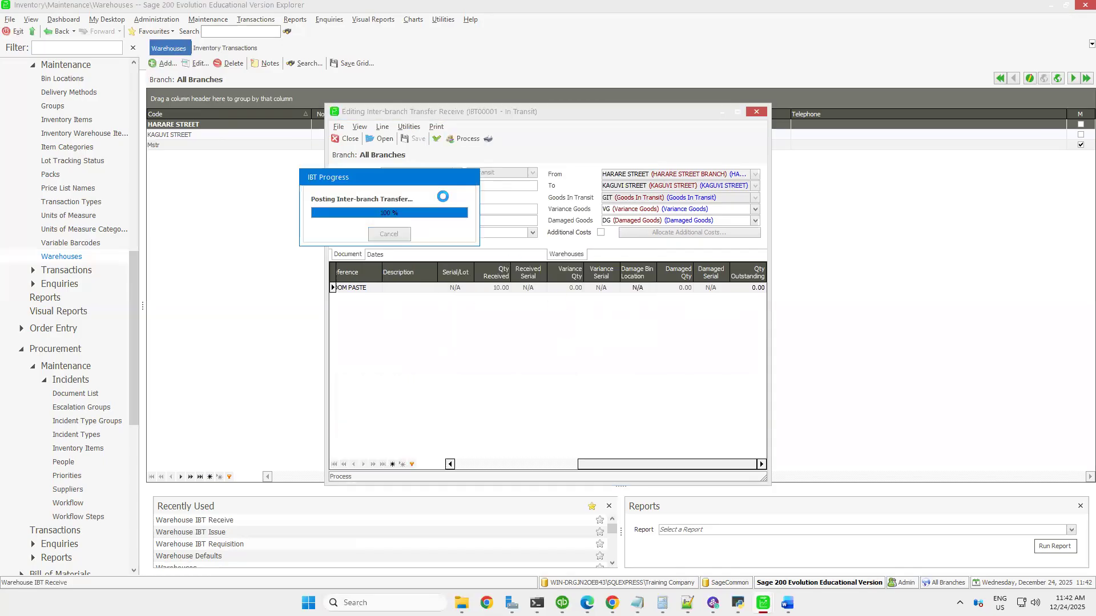
Preview the Warehouse IBT Receive Note with sorting set to None and close the preview
click(580, 344)
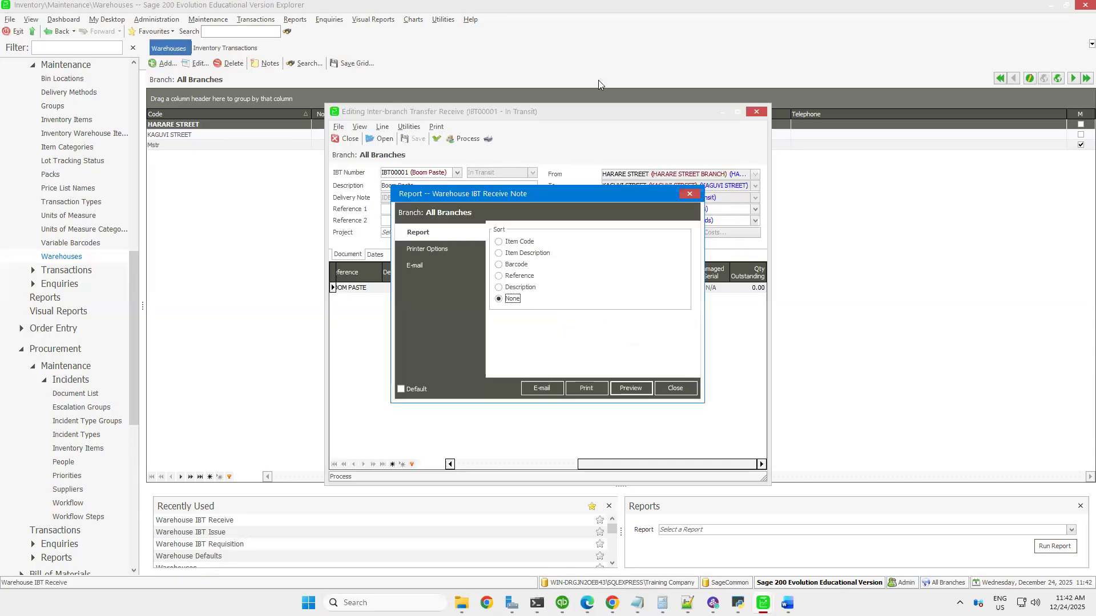
click(636, 386)
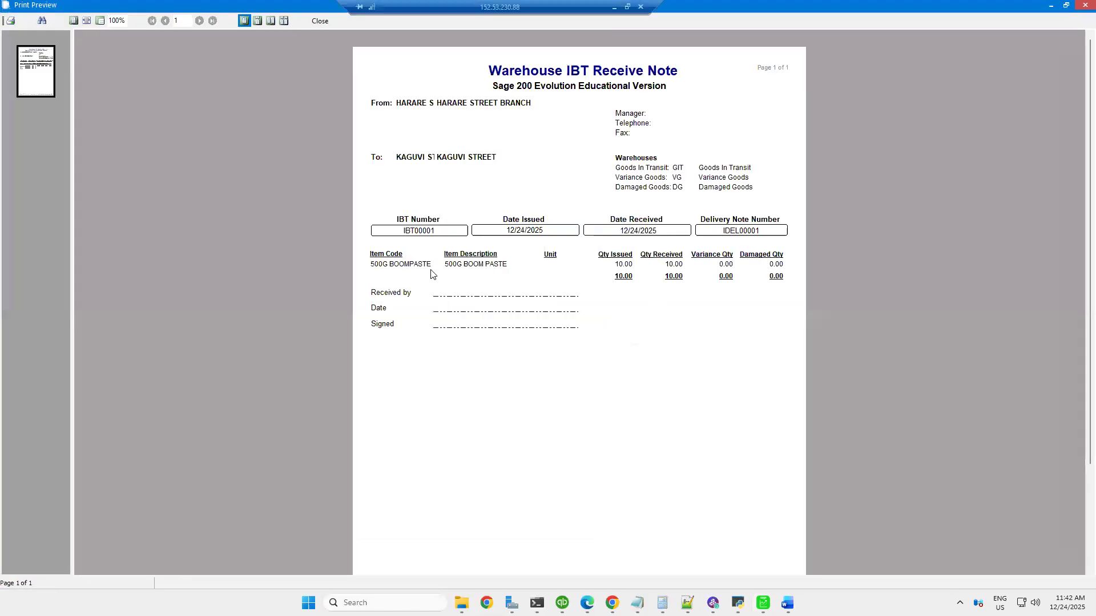
click(321, 22)
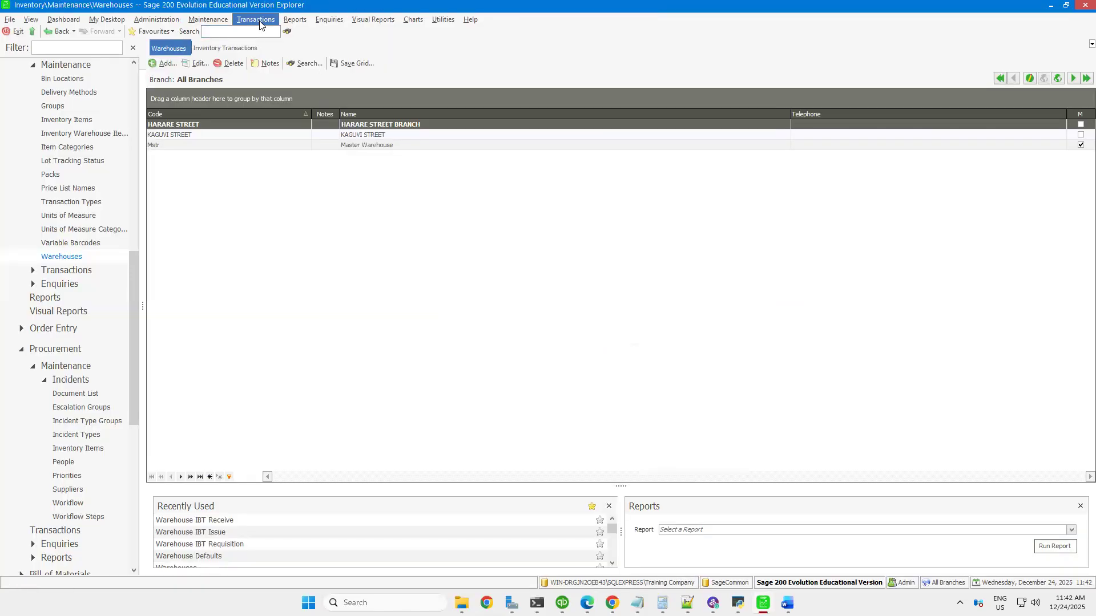
click(258, 20)
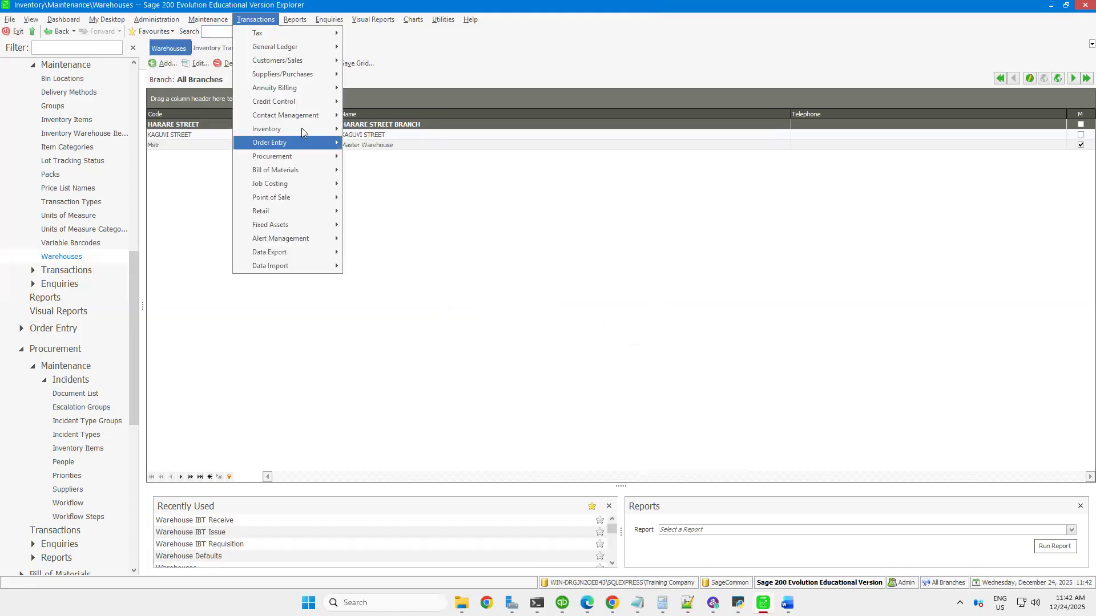
mouse_move(301, 130)
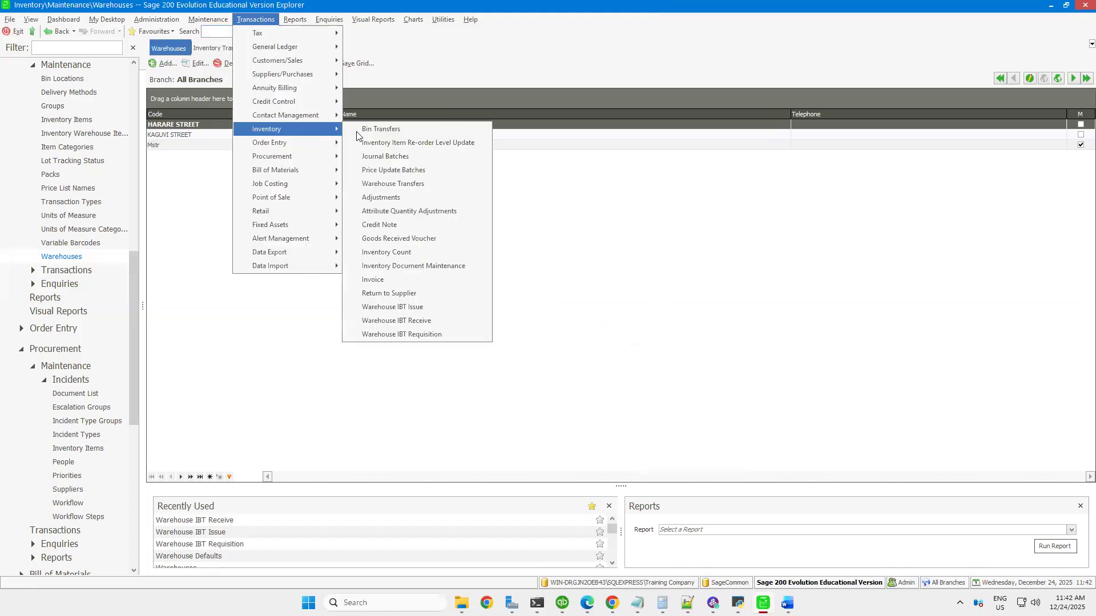
click(574, 318)
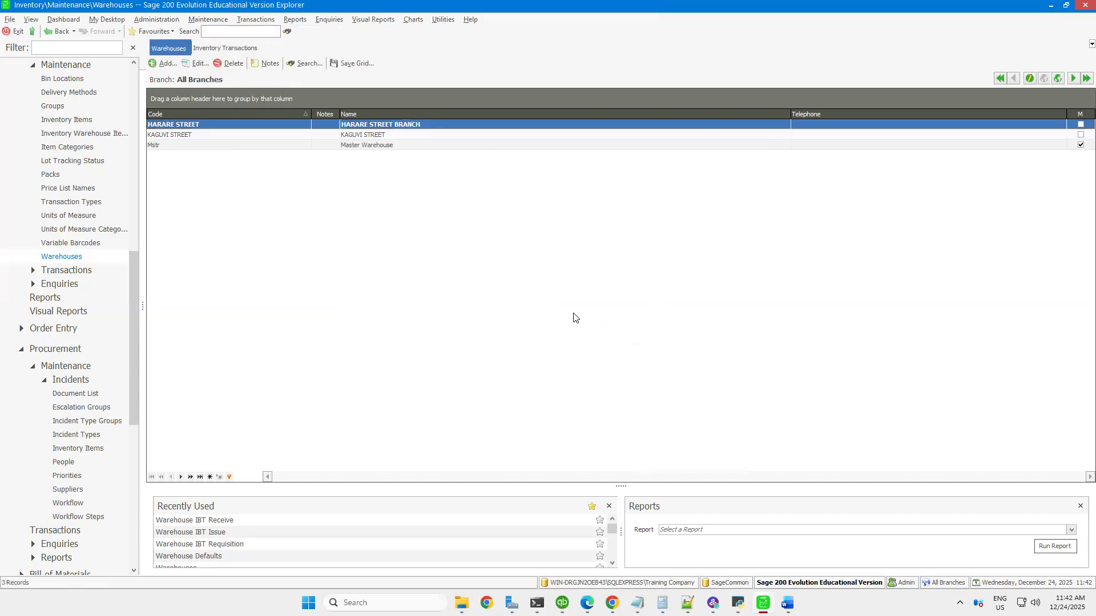